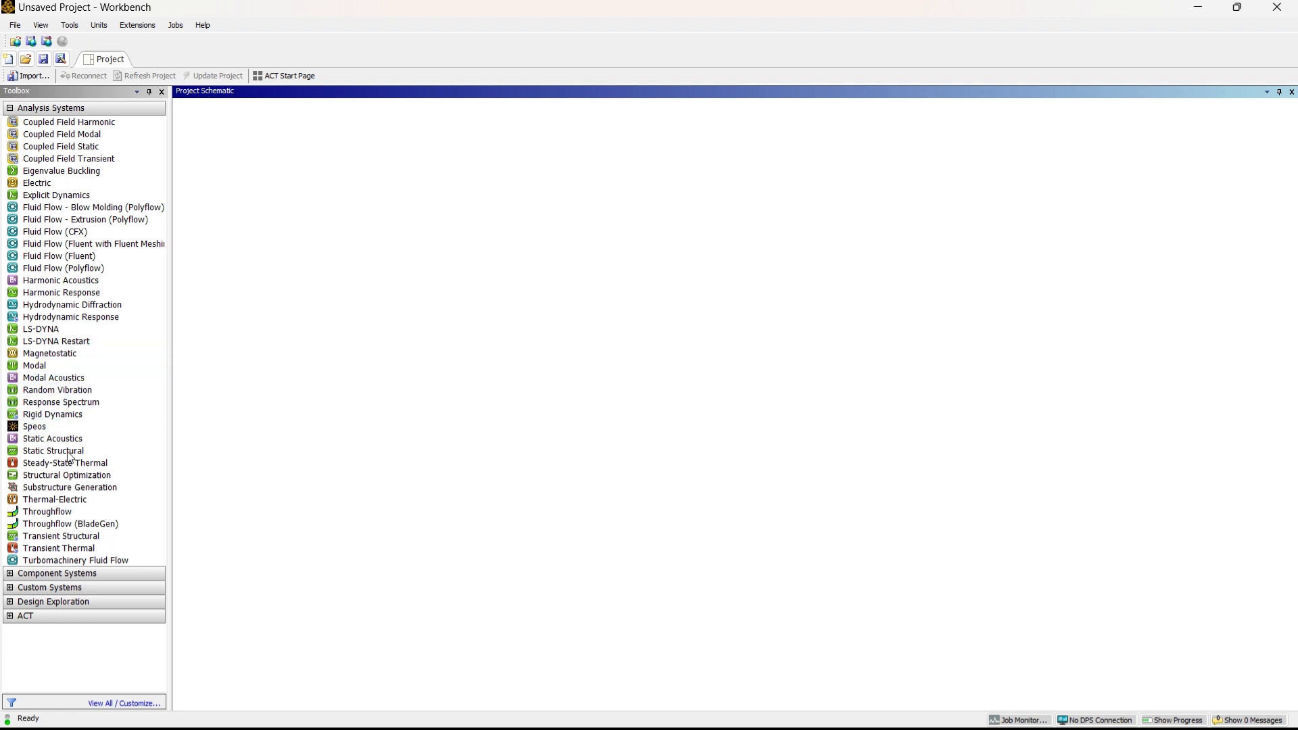
- Create a Static Structural analysis system and import Plates.STEP as its geometry
left_click(77, 567)
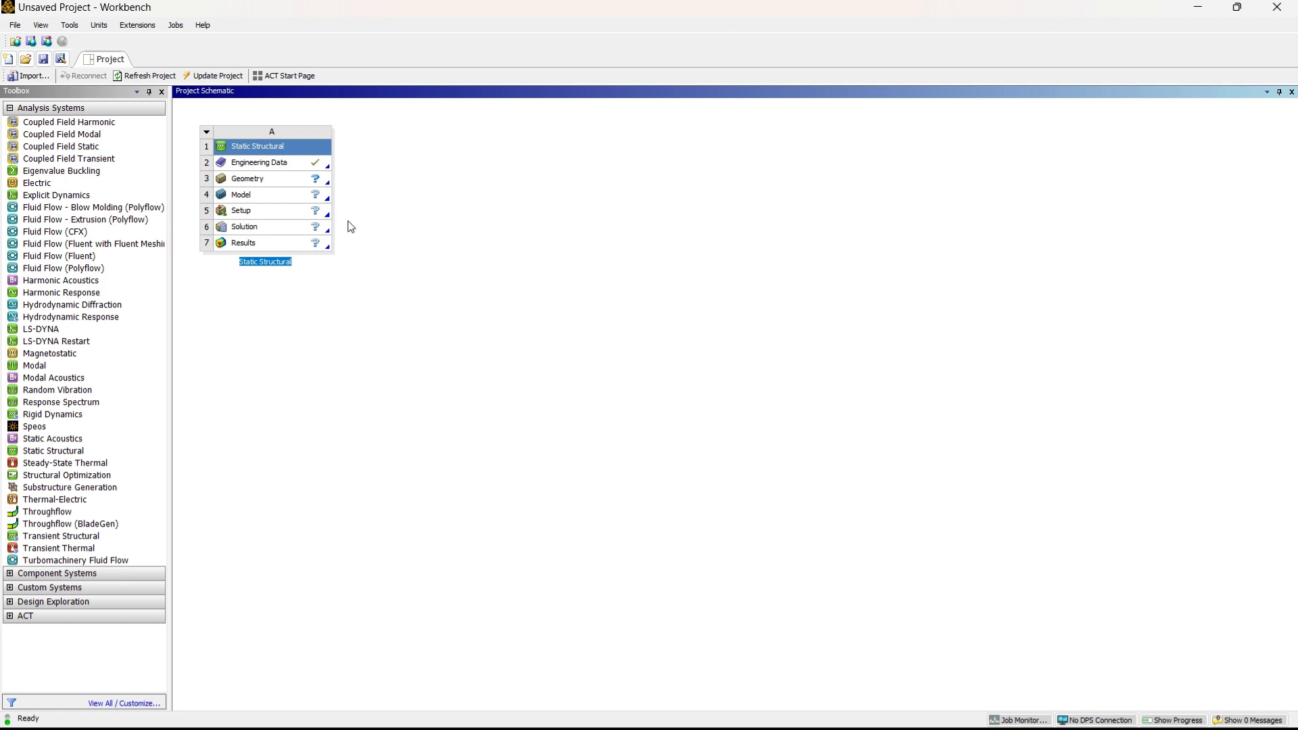
key("Return")
right_click(353, 225)
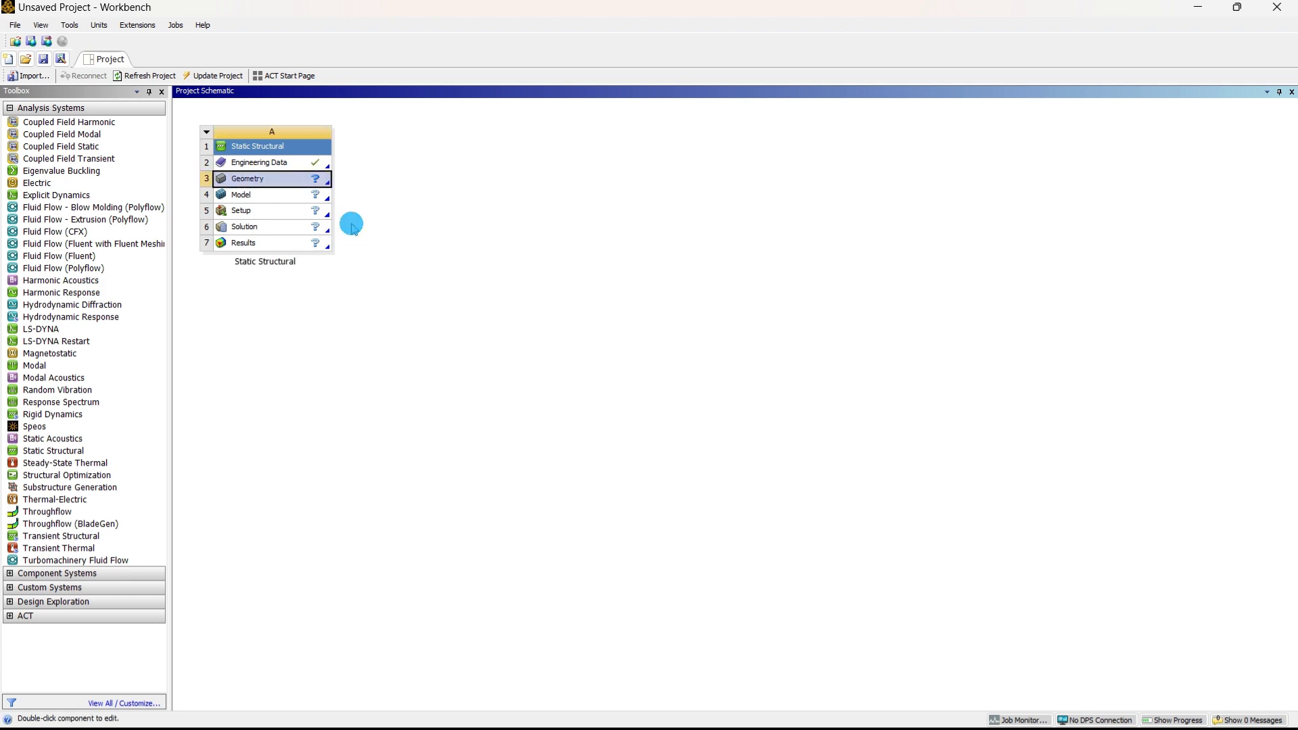
mouse_move(419, 231)
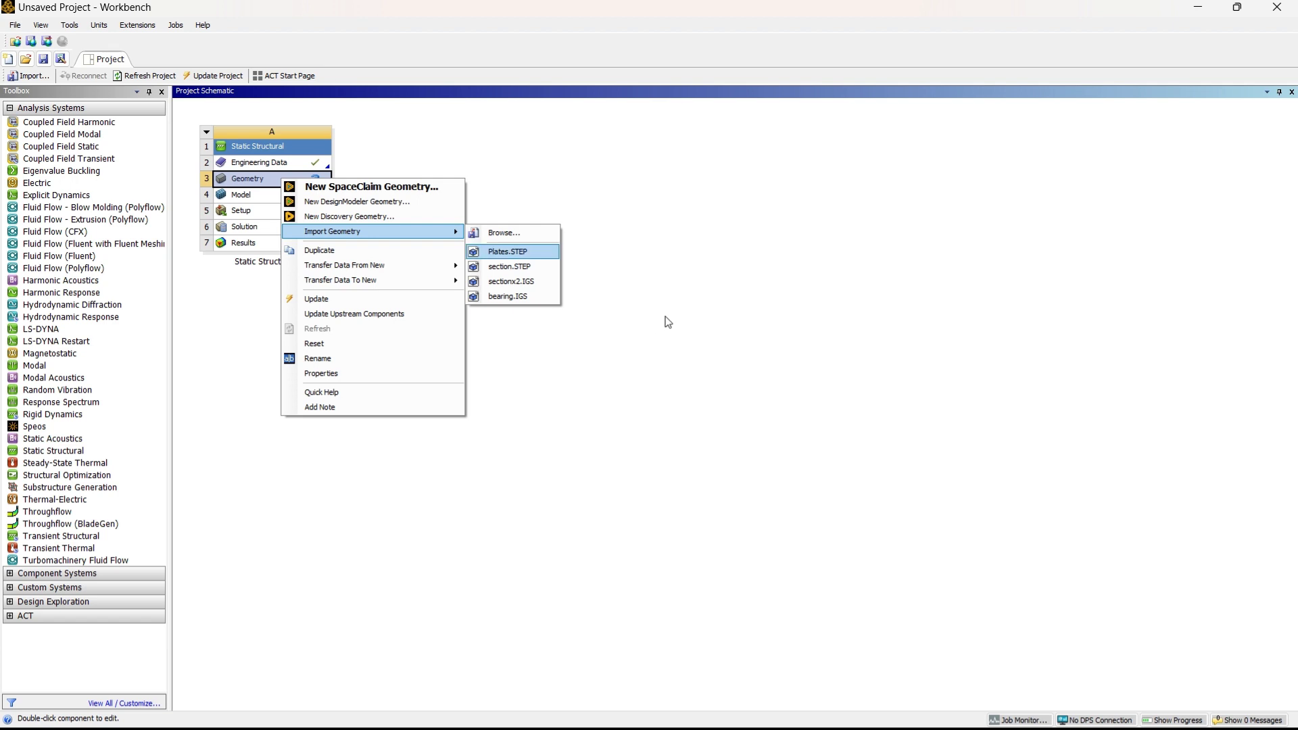
key("Return")
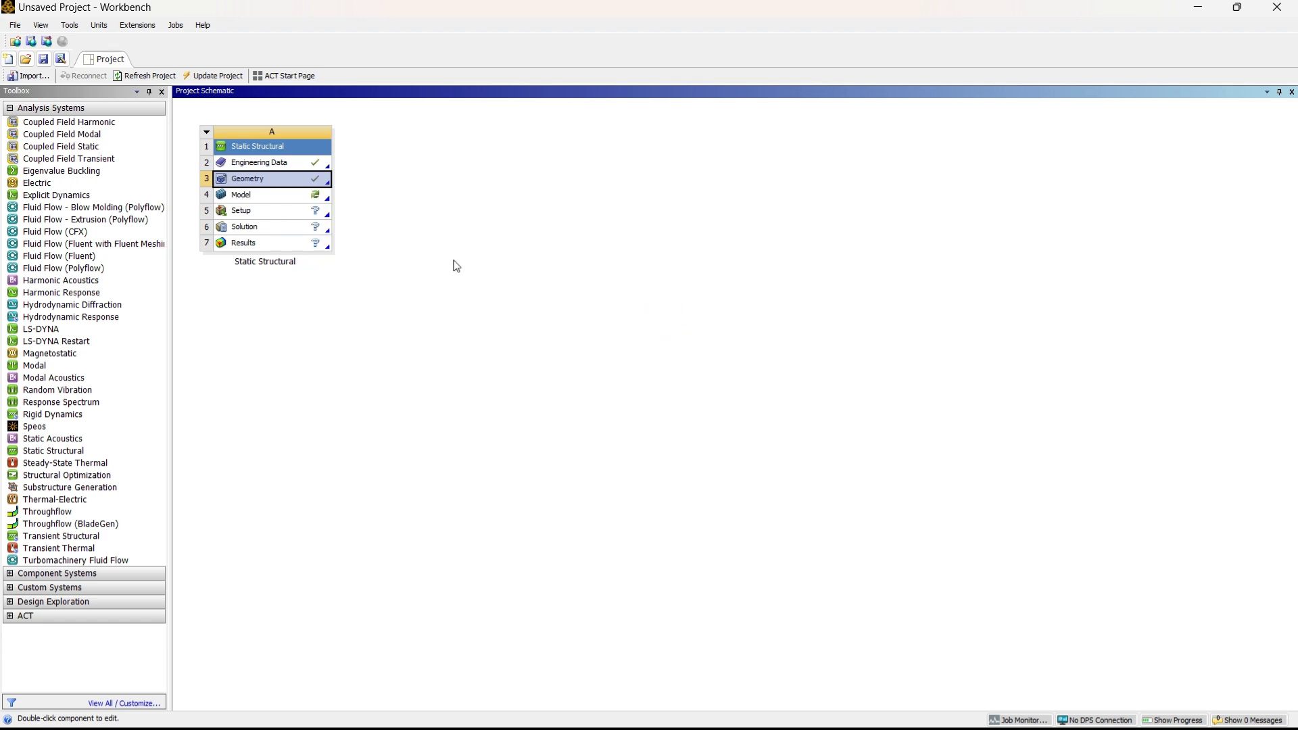
- Open the Static Structural system's model in Mechanical and inspect the two drilled plates
double_click(336, 251)
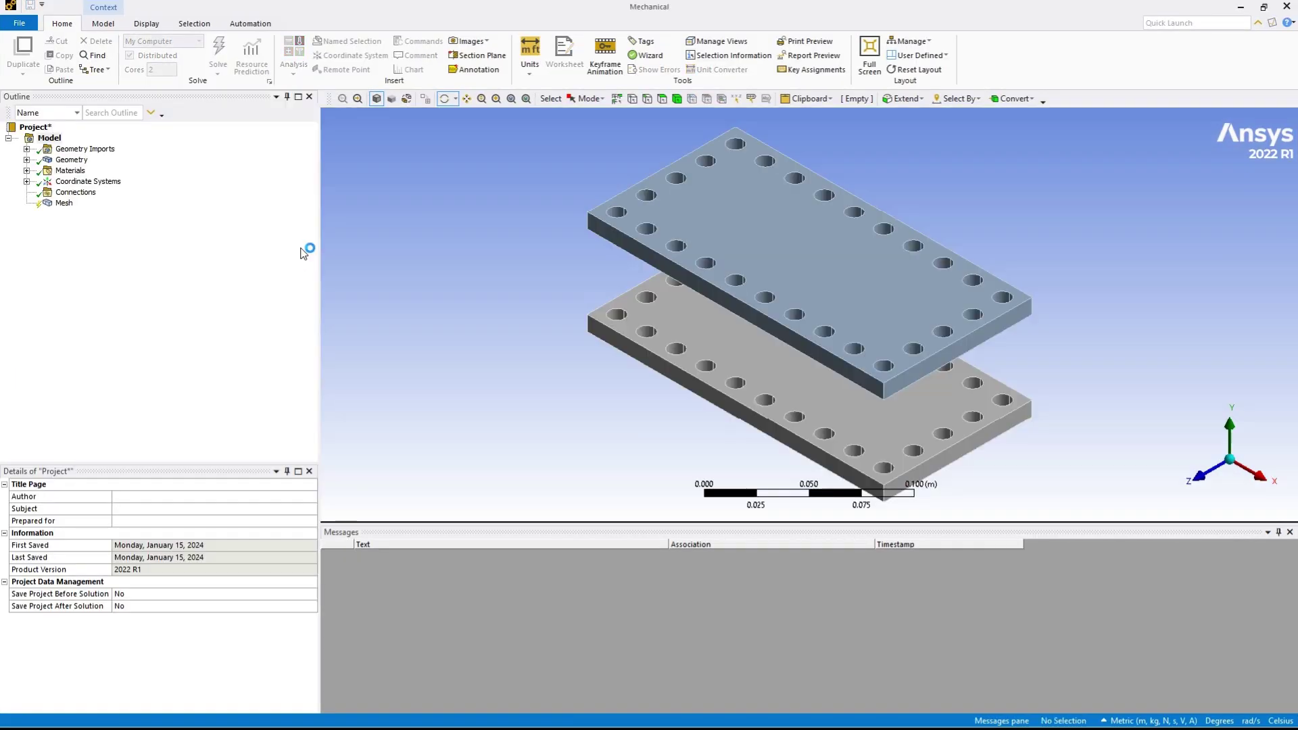
middle_click_drag(983, 339, 897, 342)
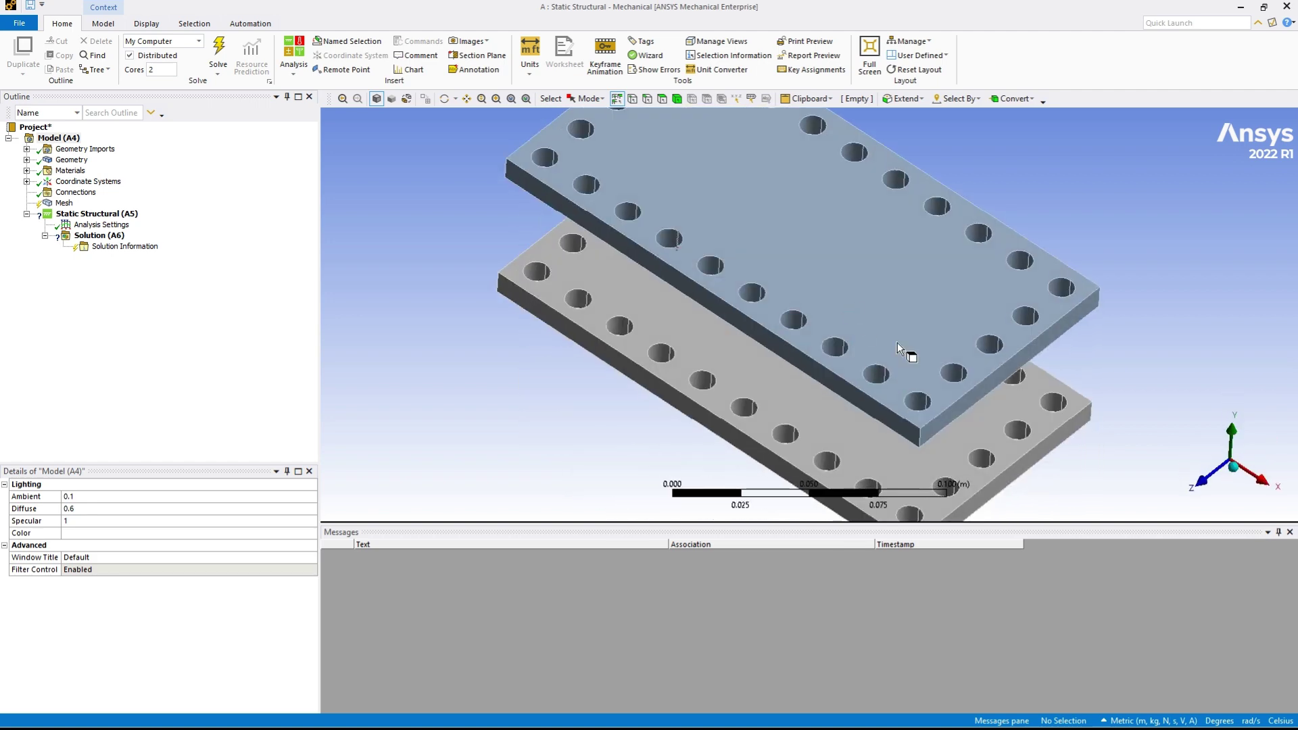
middle_click_drag(1036, 345, 1020, 318)
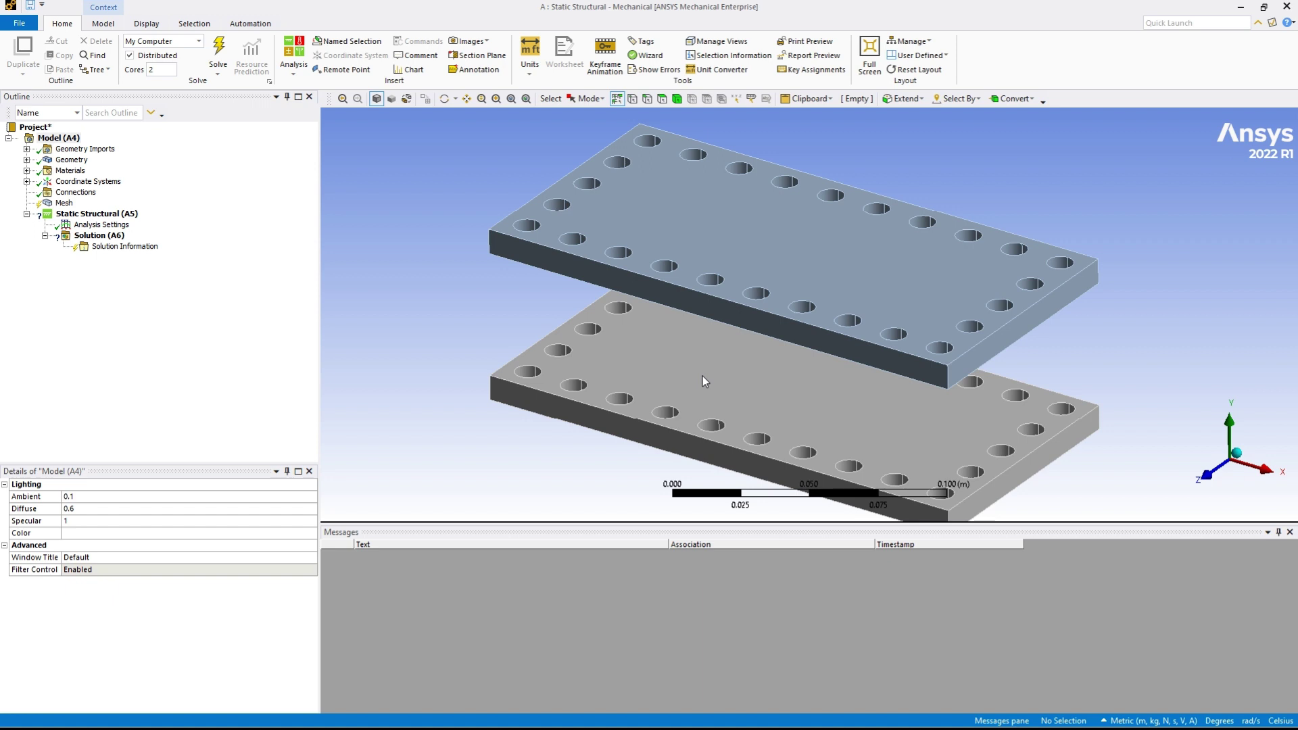
scroll(828, 304, "down", 2)
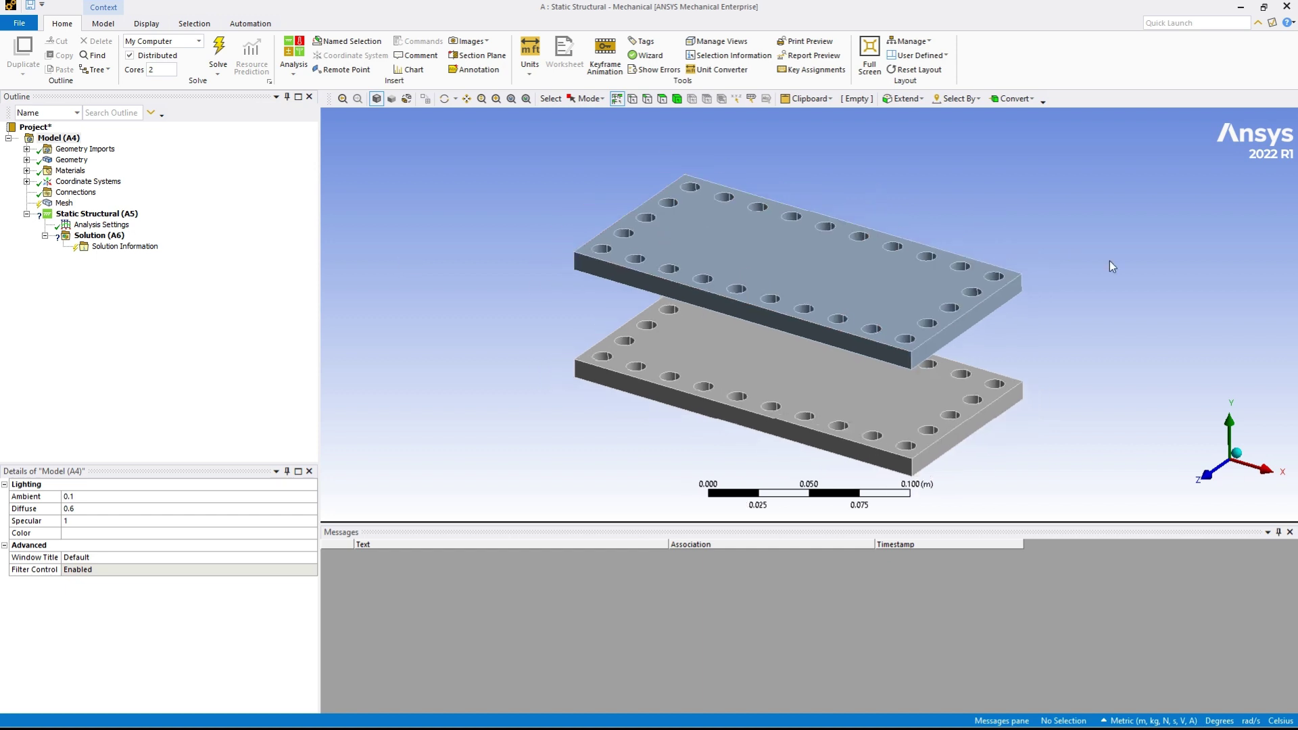
scroll(1109, 261, "up", 2)
scroll(1121, 323, "up", 1)
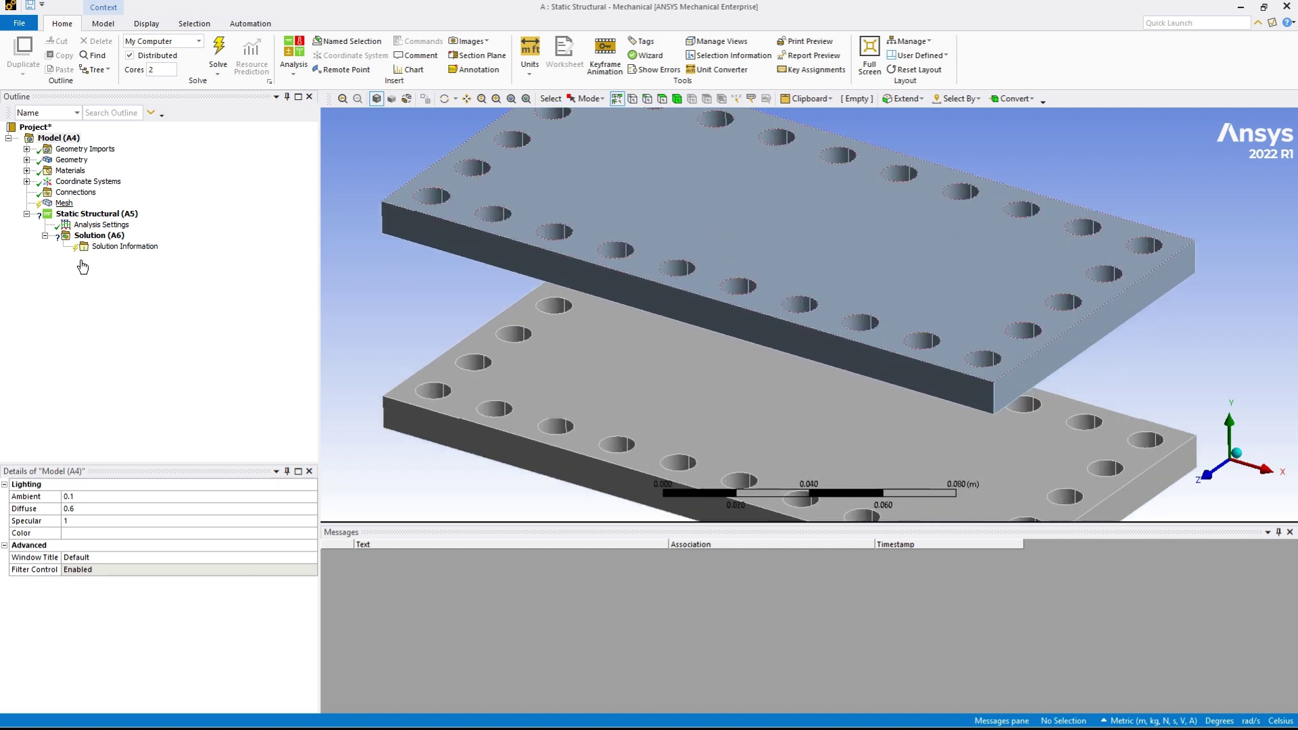
- Insert a Beam connection under Connections and enlarge the view of its details
left_click(76, 194)
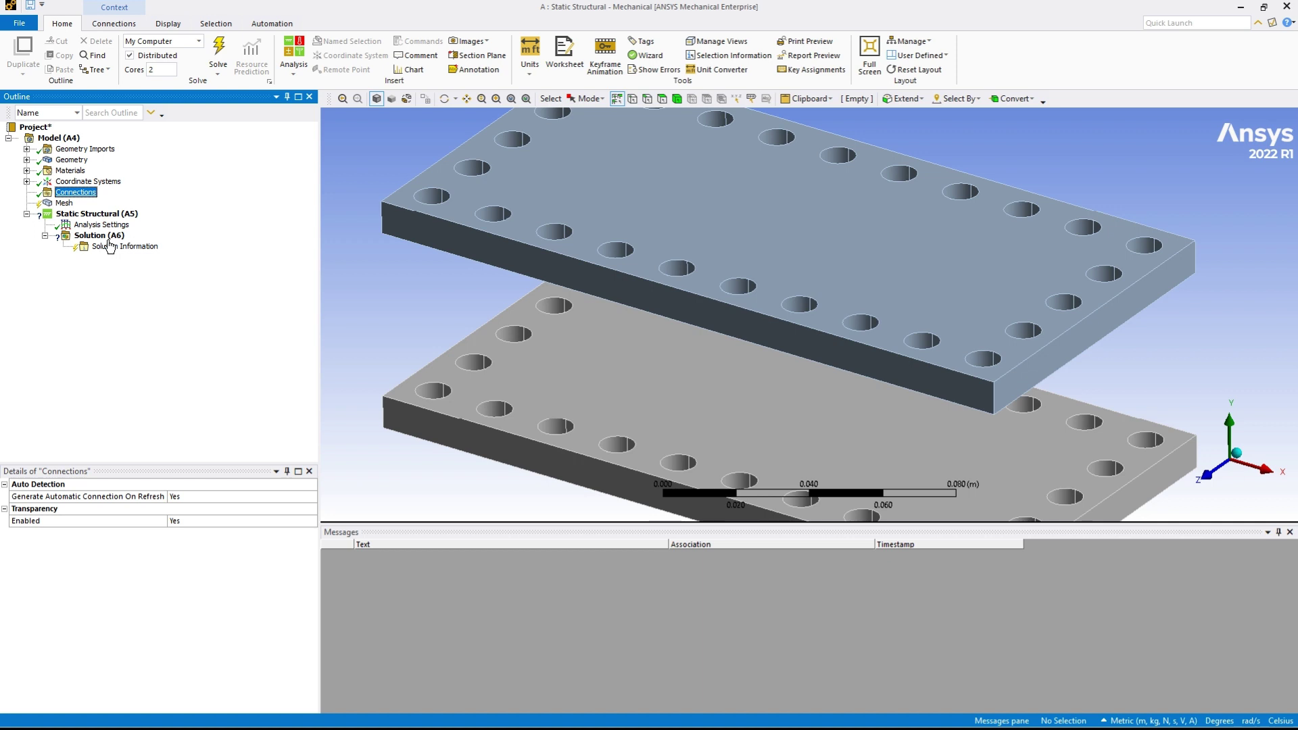
right_click(108, 242)
mouse_move(162, 199)
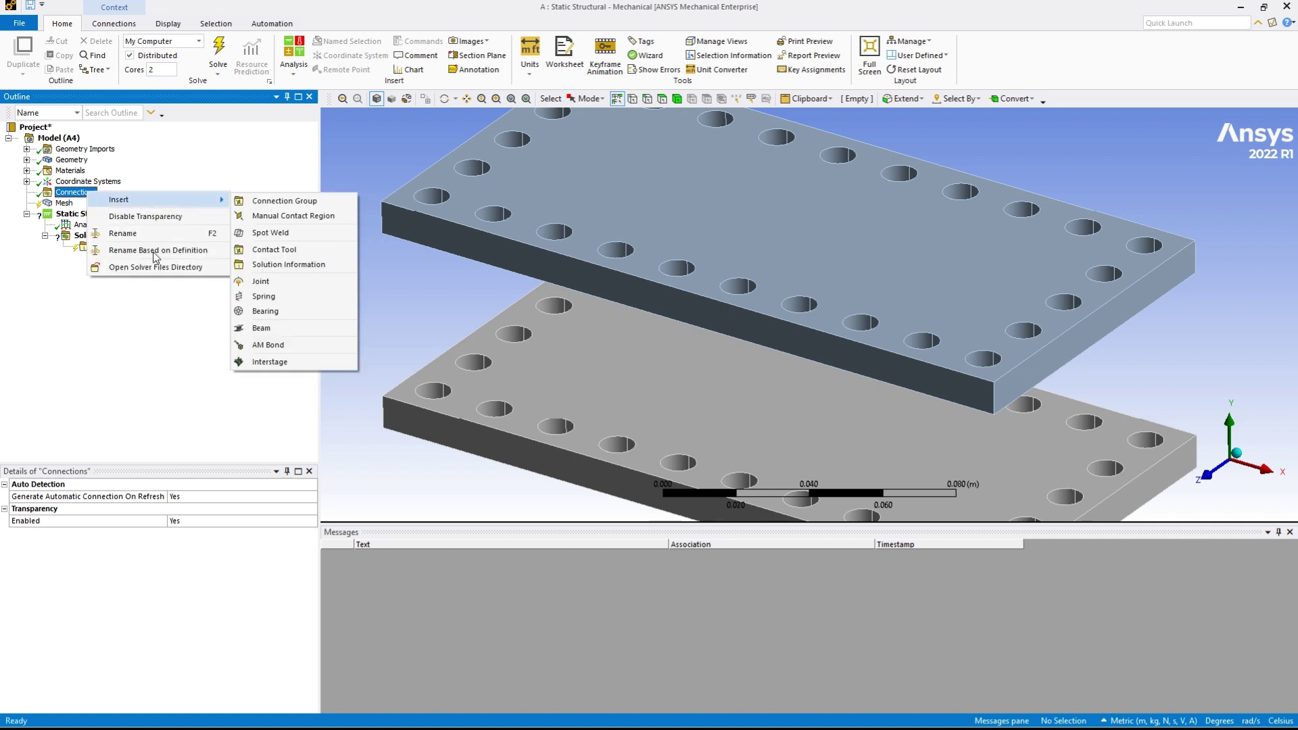
left_click(261, 328)
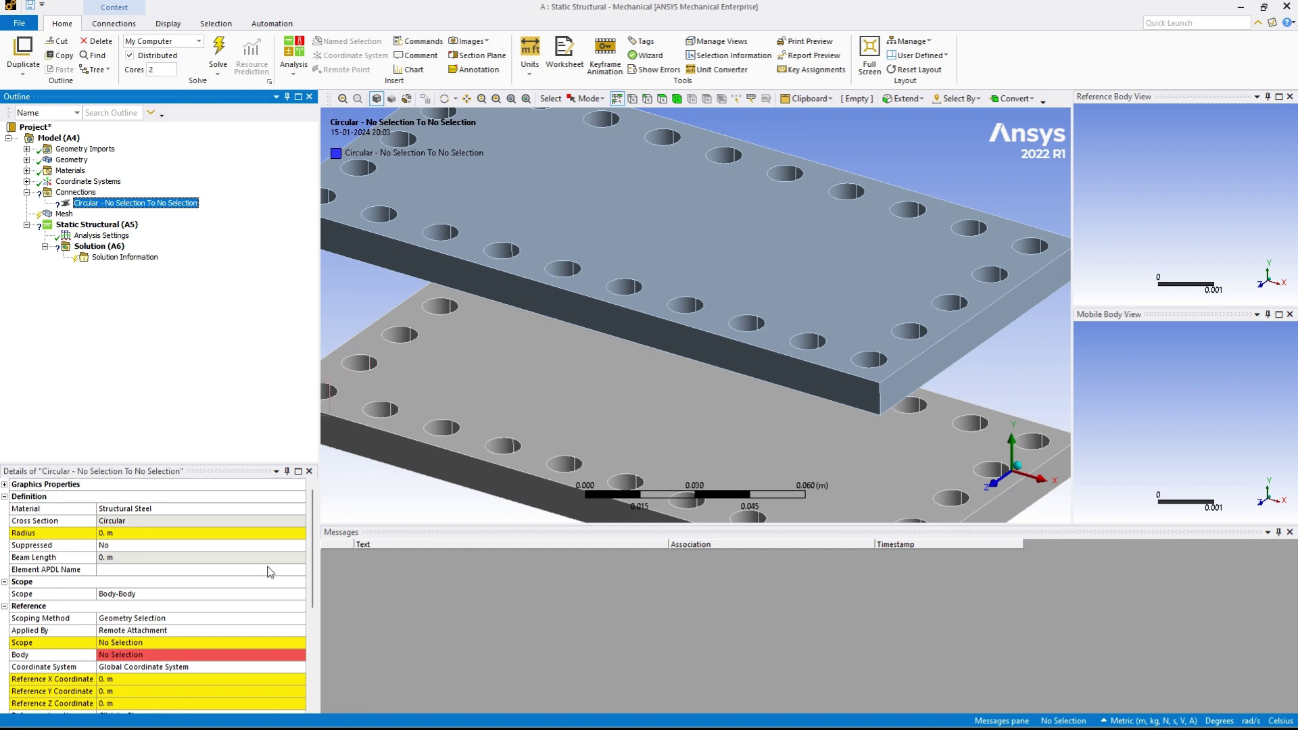
left_click_drag(237, 580, 243, 512)
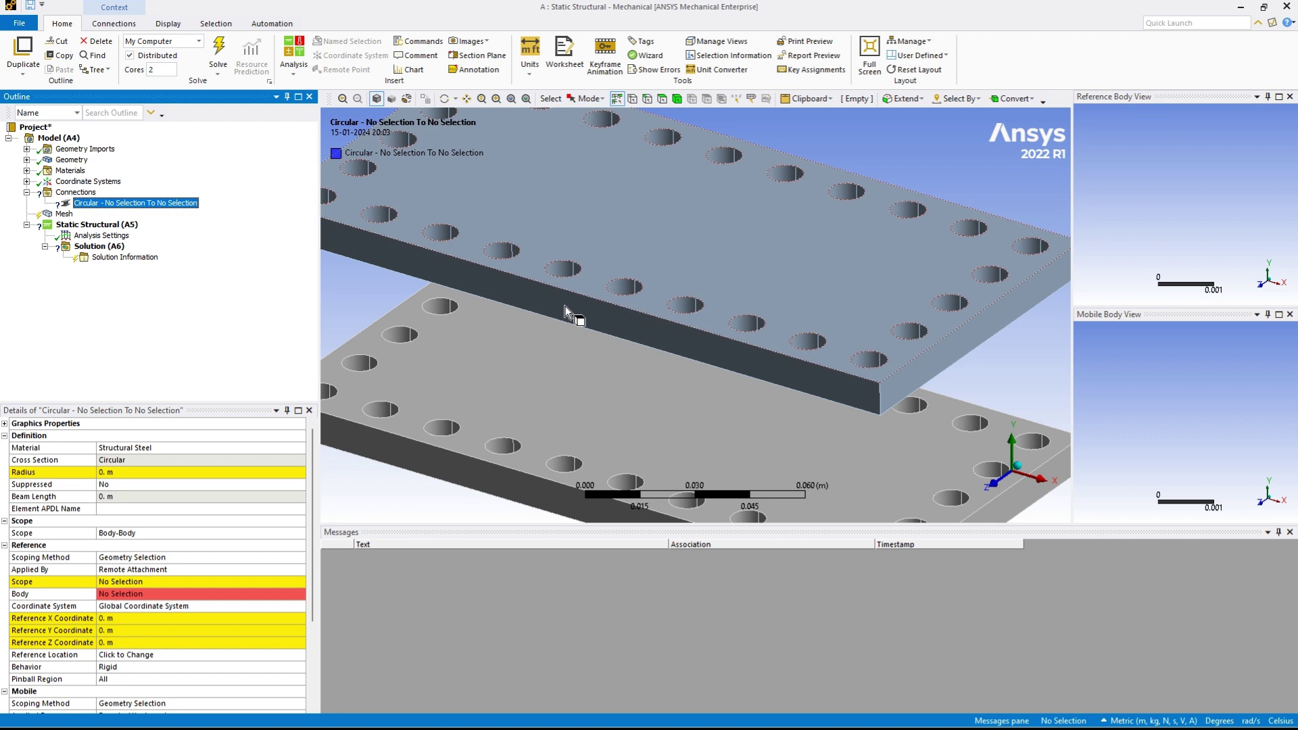
- Switch the unit system to Metric (mm, kg, N, s, mV, mA)
left_click(530, 57)
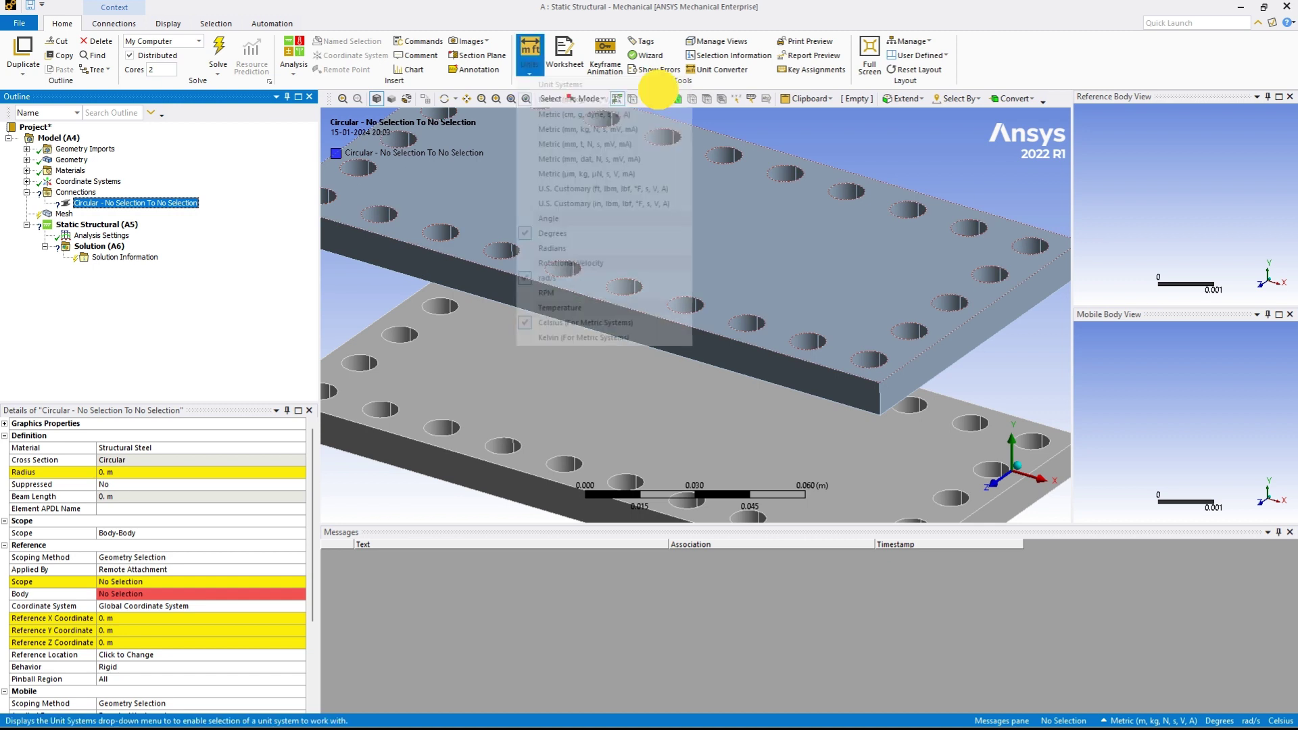
left_click(704, 162)
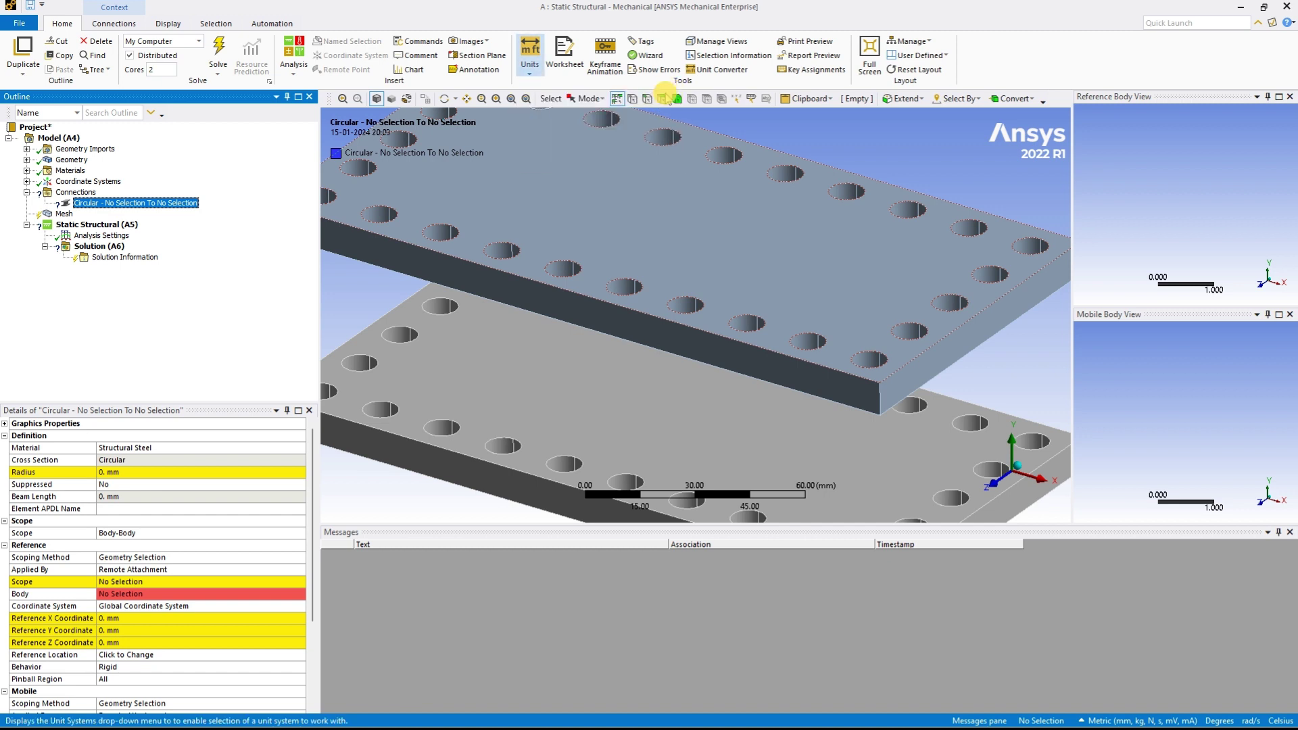
left_click(530, 57)
left_click(663, 88)
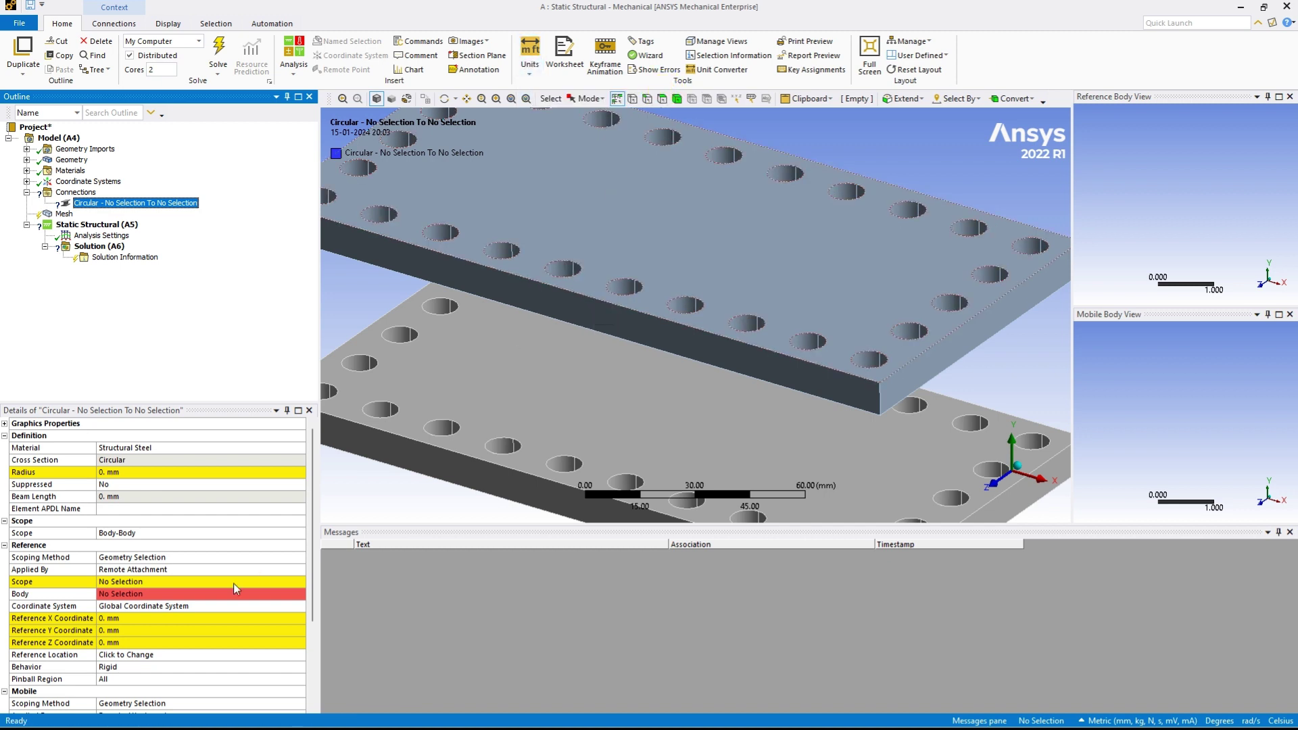
scroll(734, 315, "up", 4)
scroll(737, 311, "down", 4)
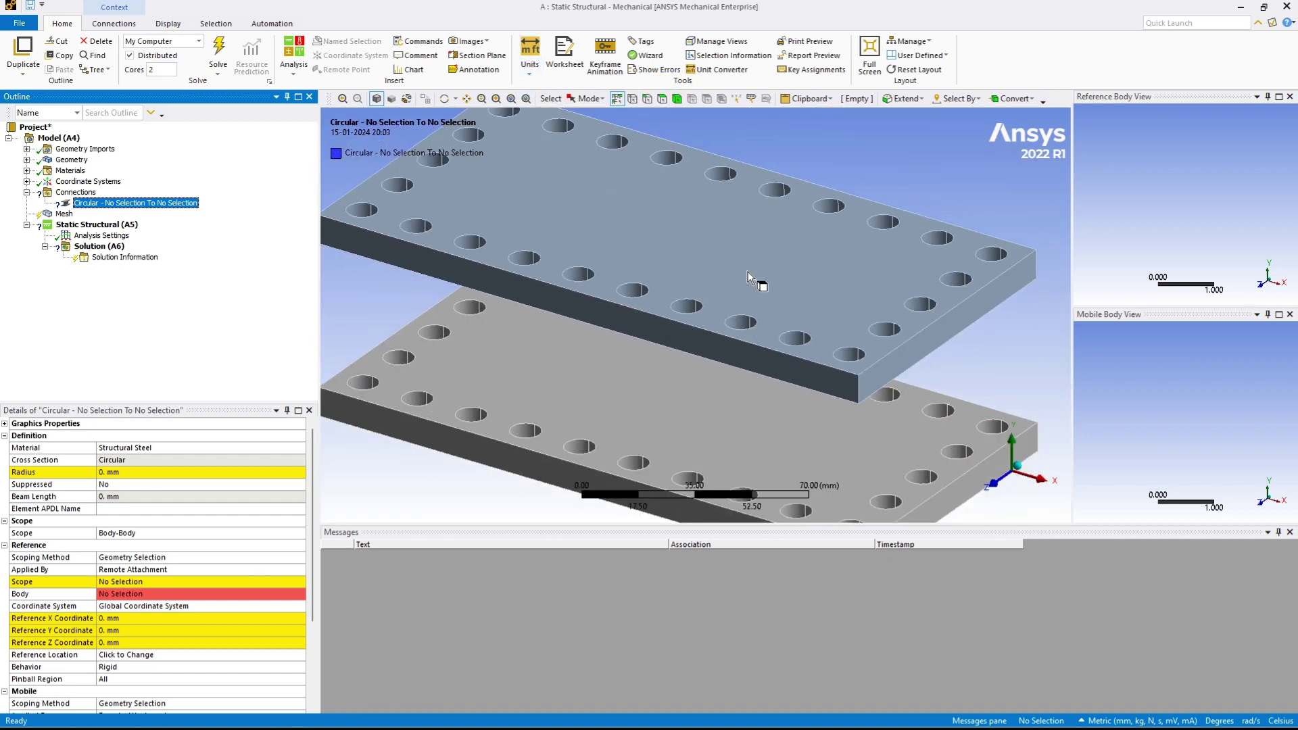
- Check the radius of a hole in the upper plate and set the beam's radius to 5 mm
left_click(834, 193)
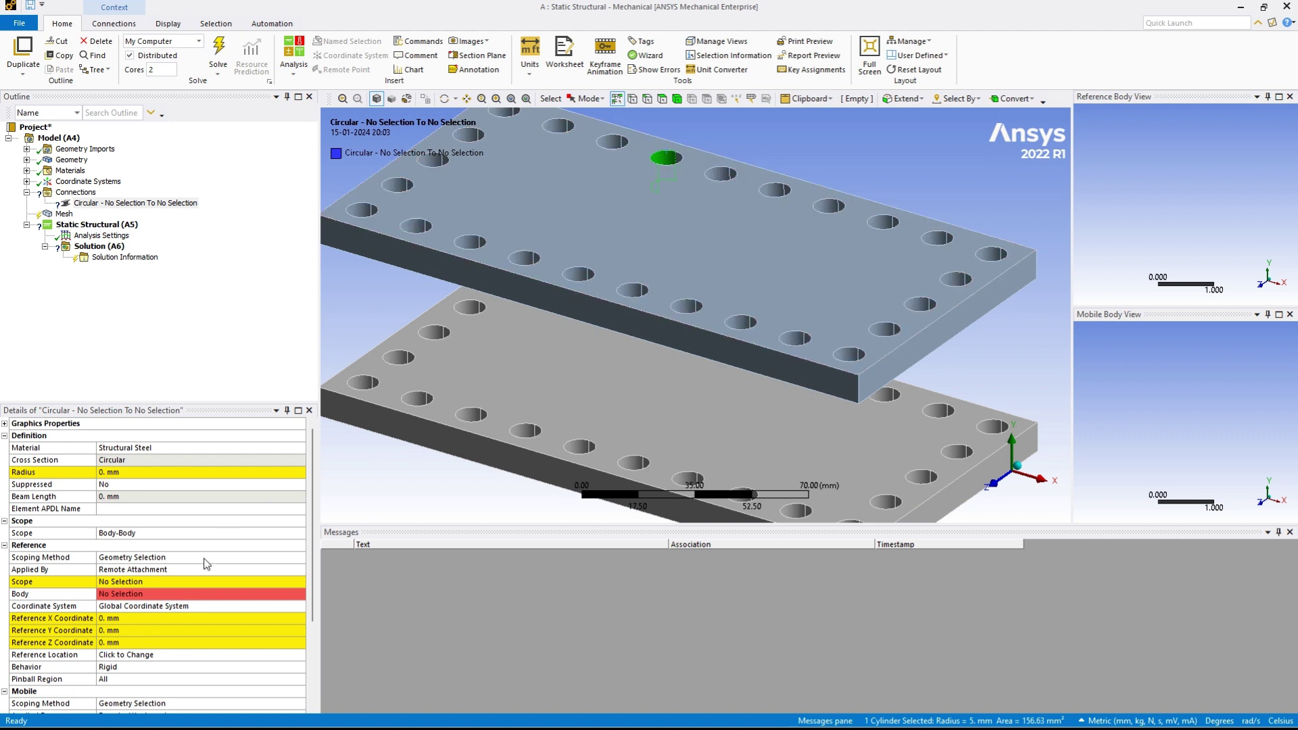
left_click(127, 594)
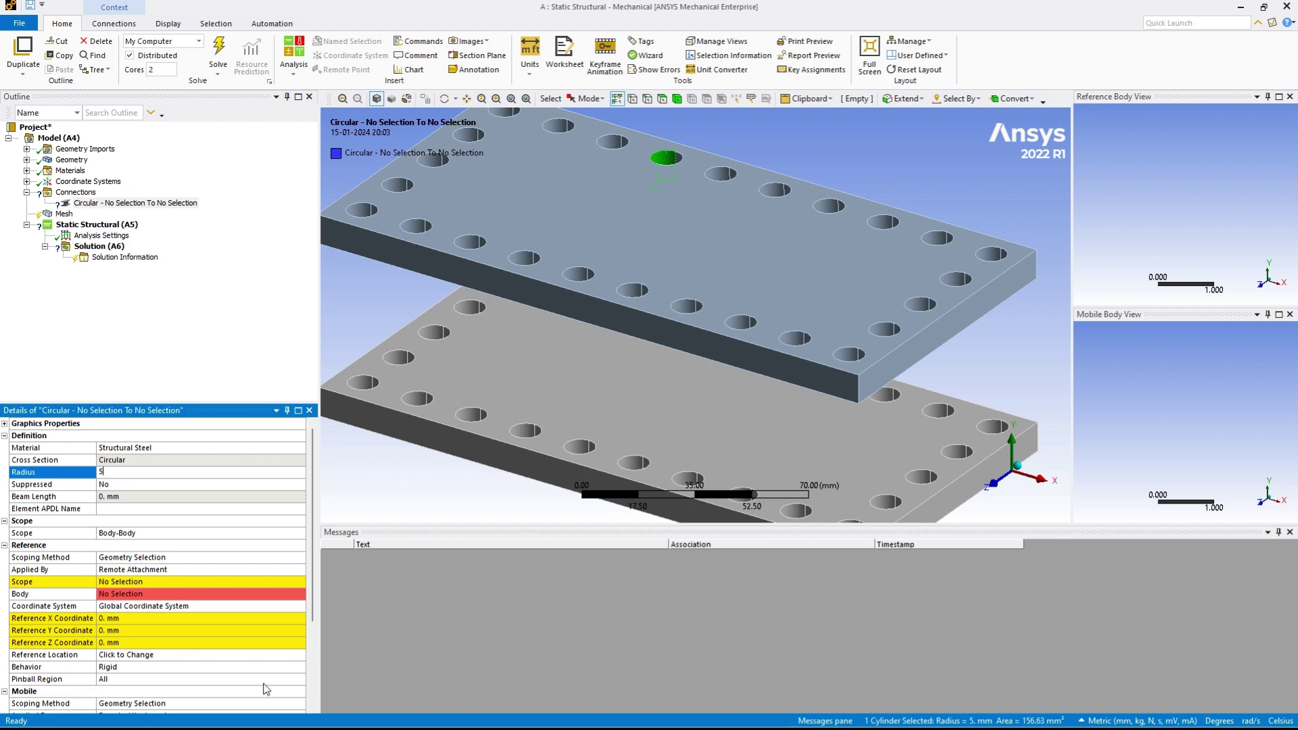
left_click(388, 680)
scroll(388, 681, "down", 3)
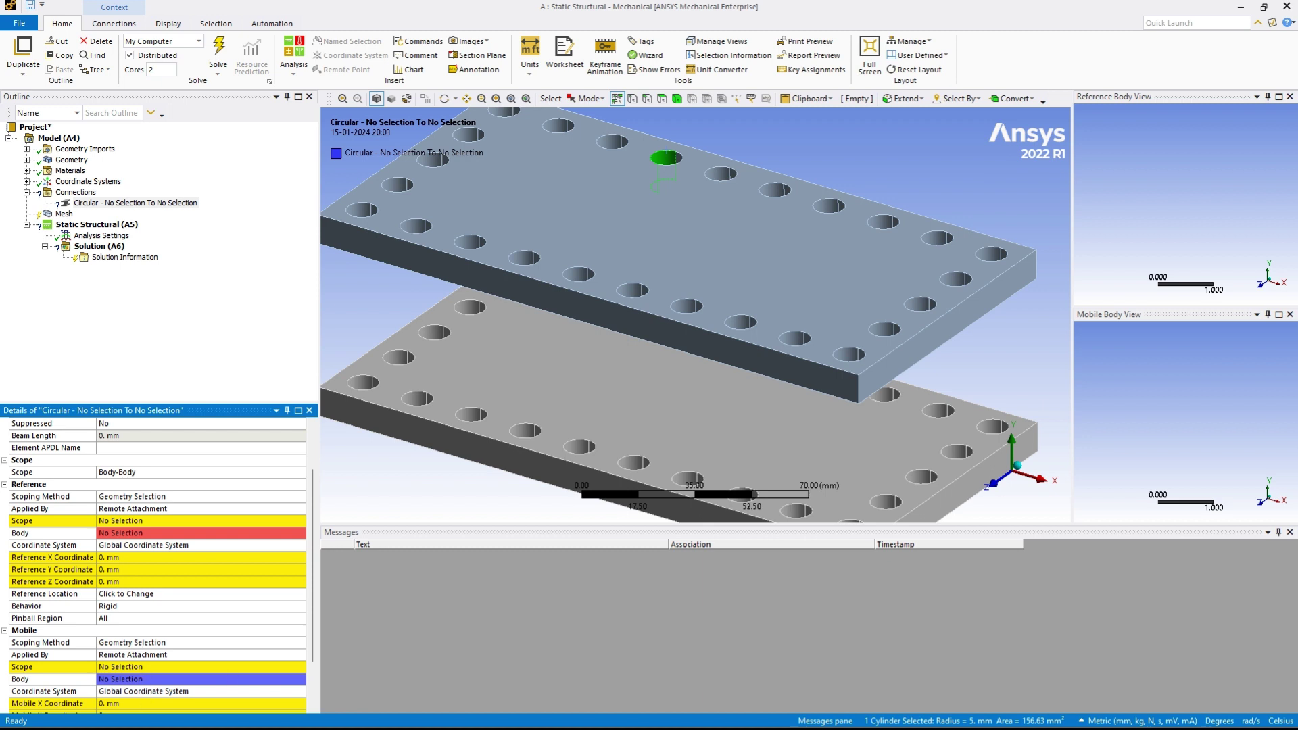
scroll(655, 475, "up", 2)
scroll(665, 473, "down", 3)
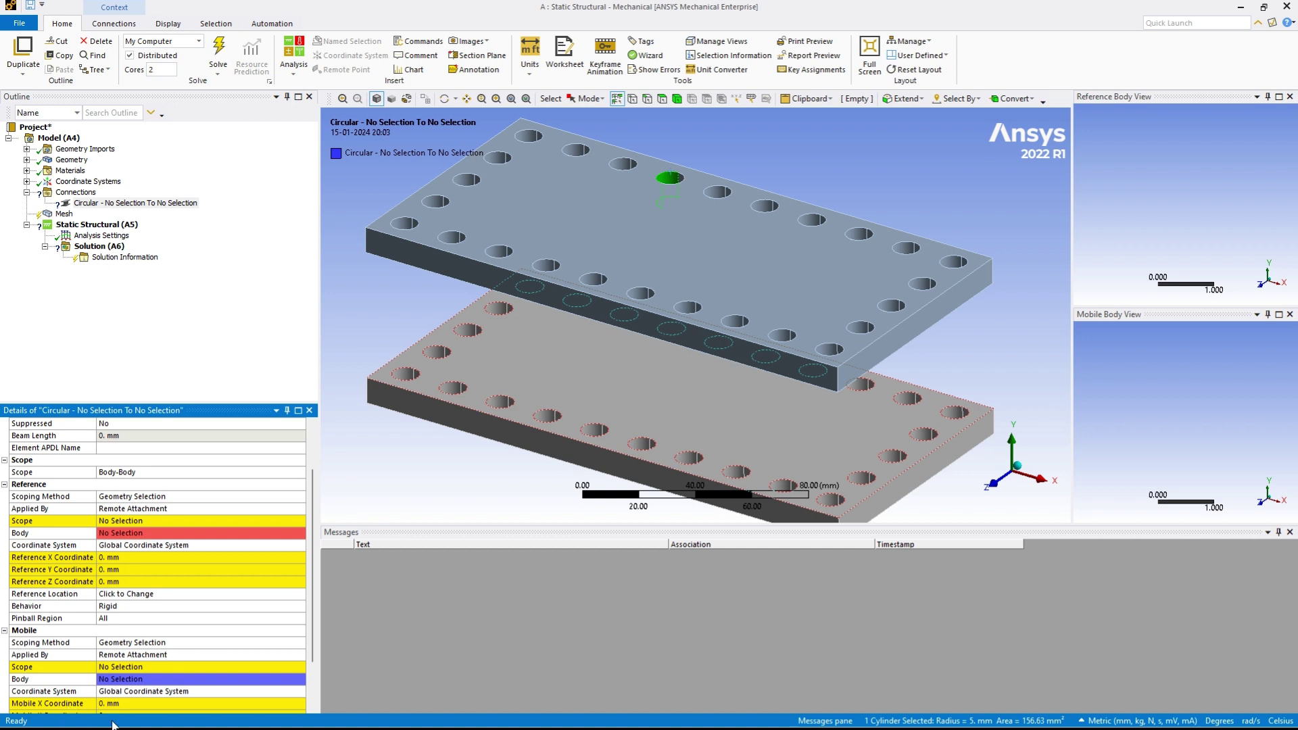
left_click(834, 227)
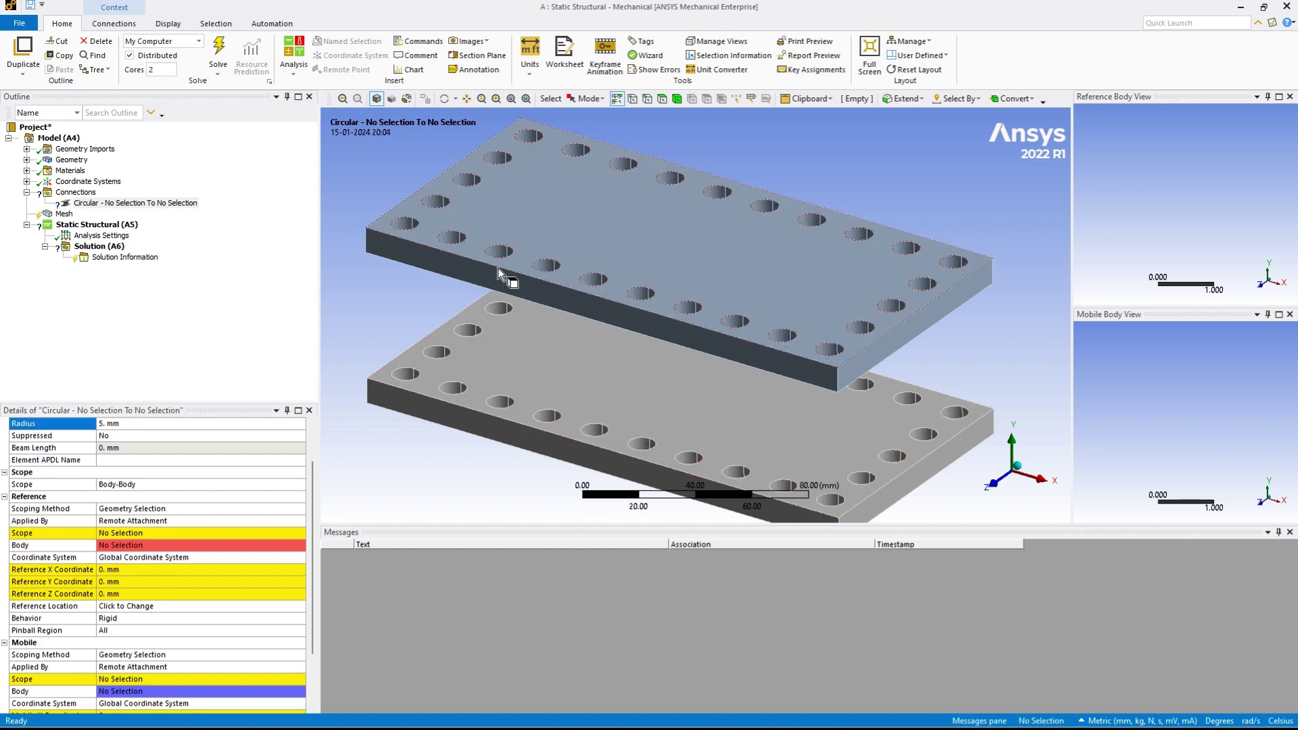
- Scope the beam's reference side to the cylindrical face of the lower plate's front-left corner hole
scroll(499, 273, "up", 1)
scroll(496, 276, "down", 2)
scroll(497, 277, "up", 1)
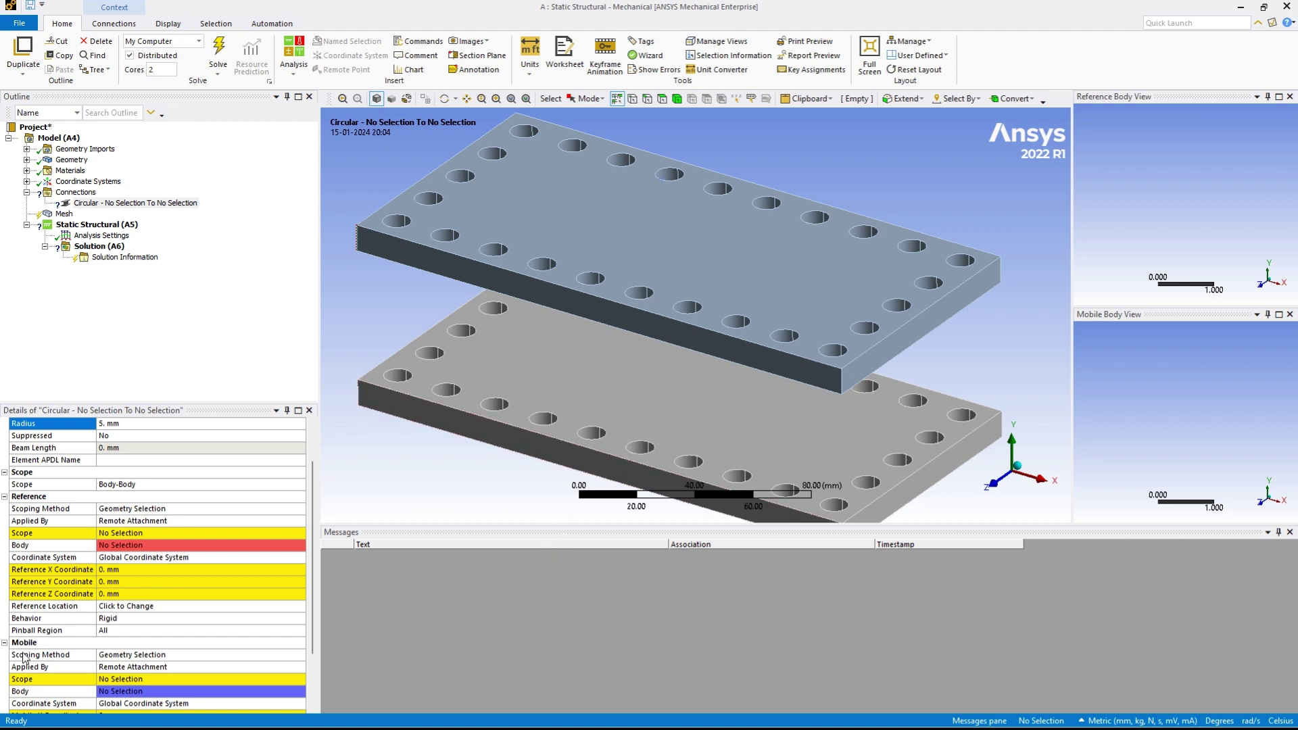
left_click(160, 532)
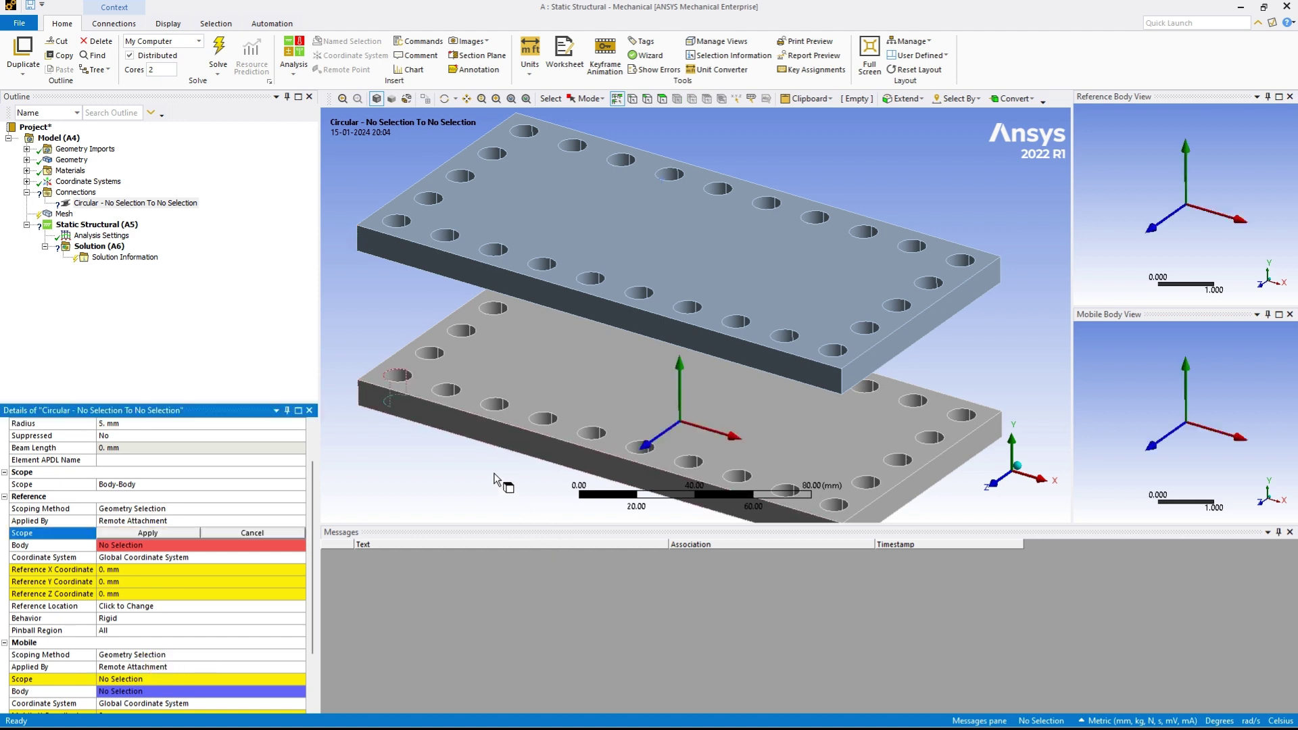
left_click(396, 378)
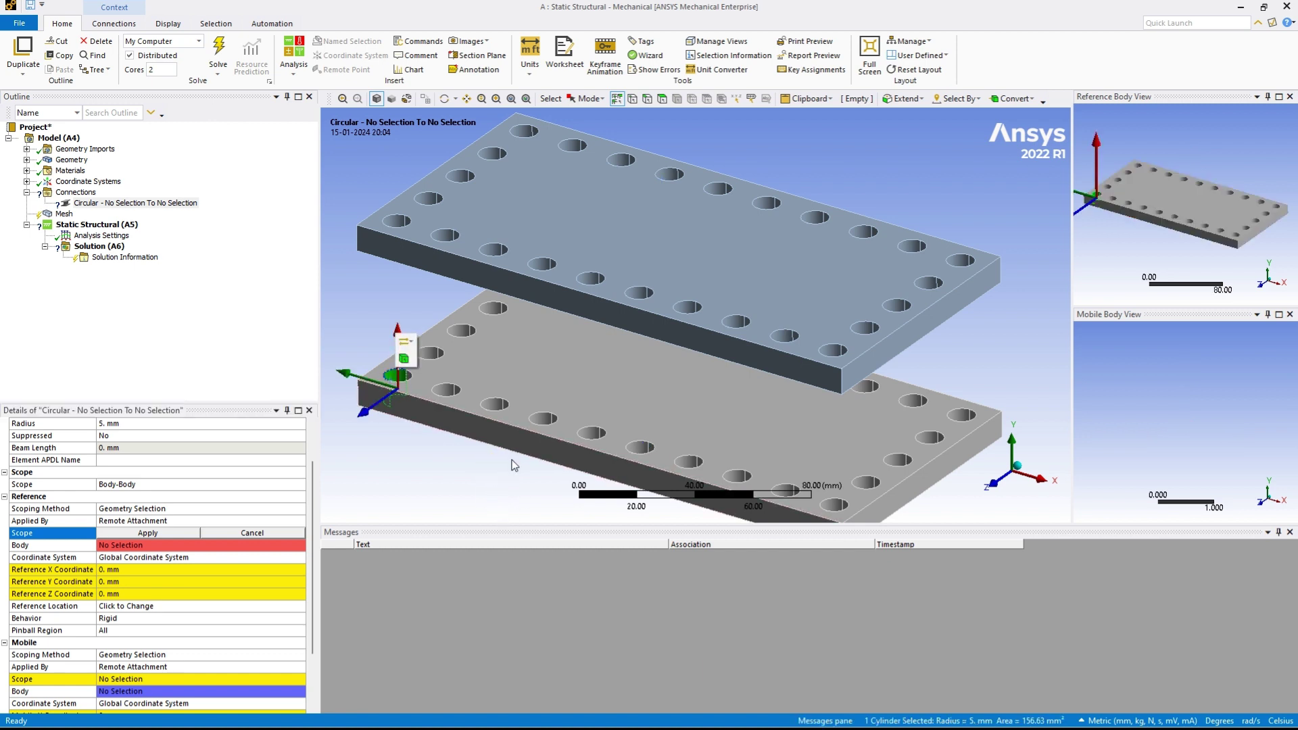
middle_click_drag(500, 512, 506, 523)
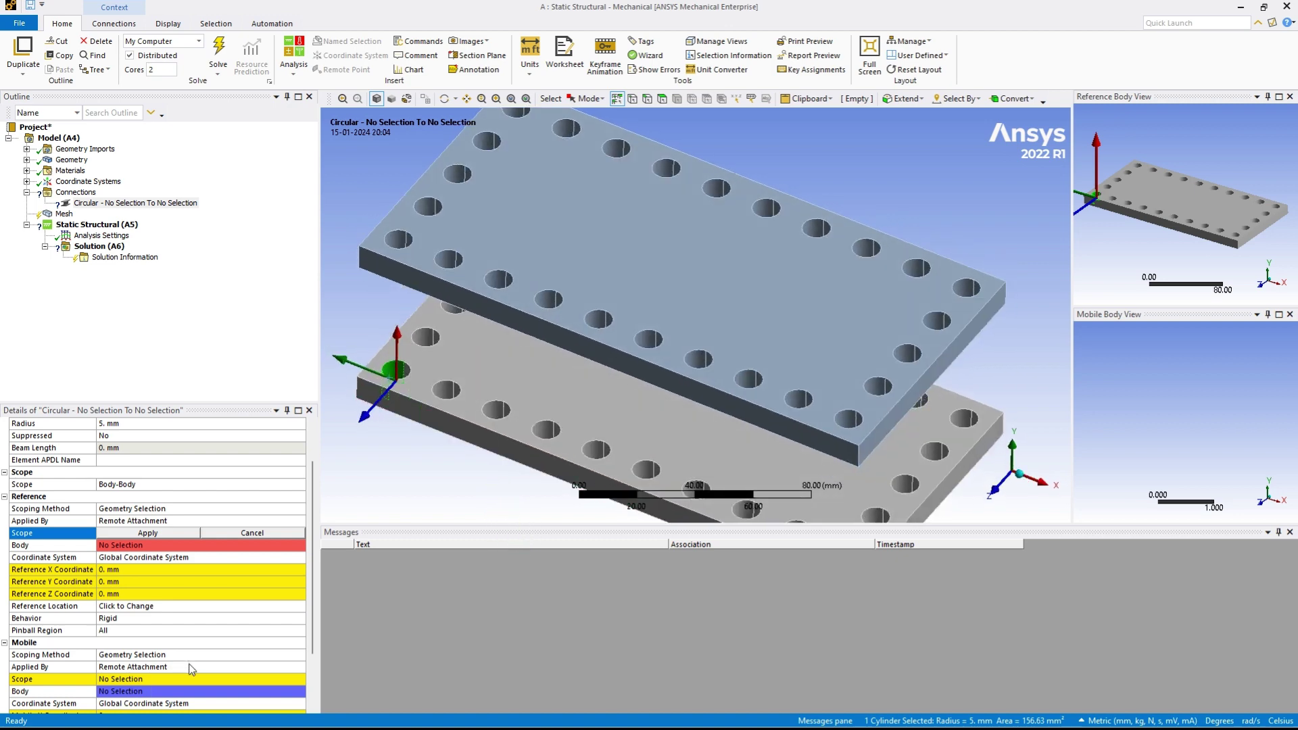
left_click(147, 532)
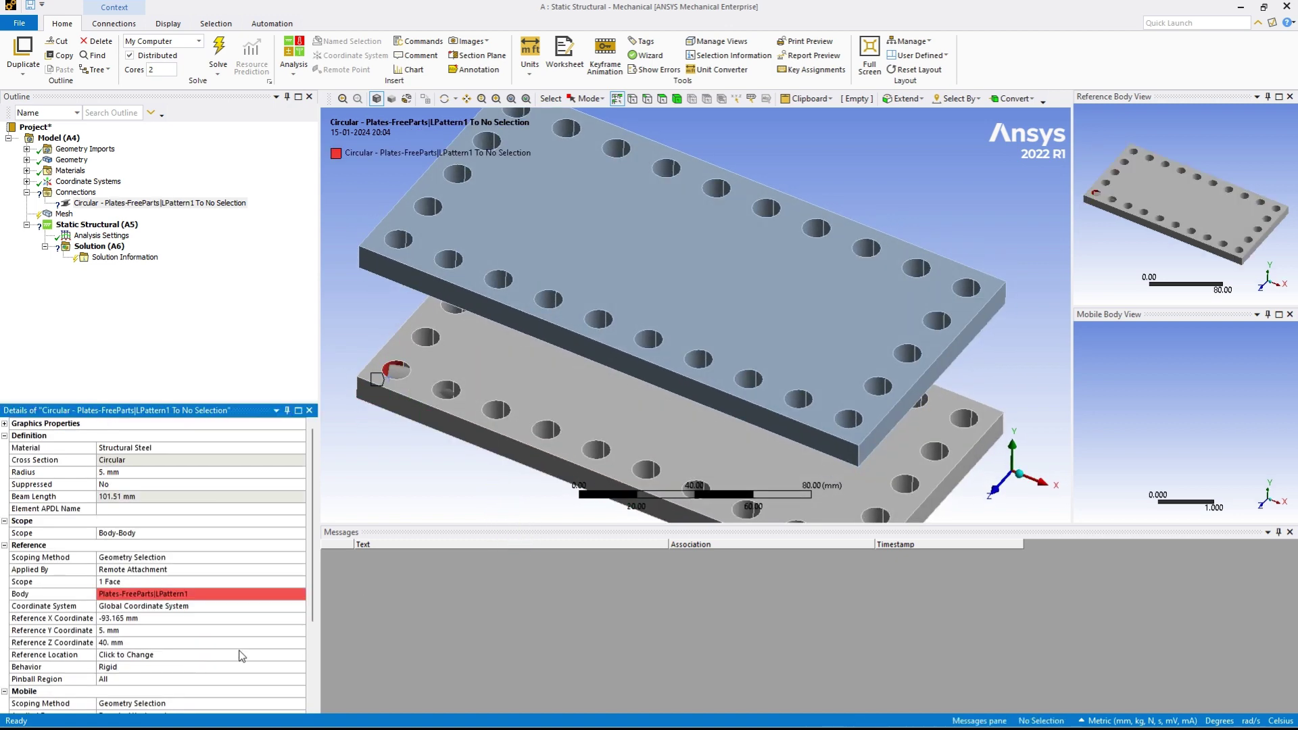
- Scope the beam's mobile side to the matching corner hole face on the upper plate
mouse_move(495, 518)
middle_mouse_down()
mouse_move(507, 509)
mouse_move(498, 443)
mouse_move(516, 452)
mouse_move(510, 472)
middle_mouse_up()
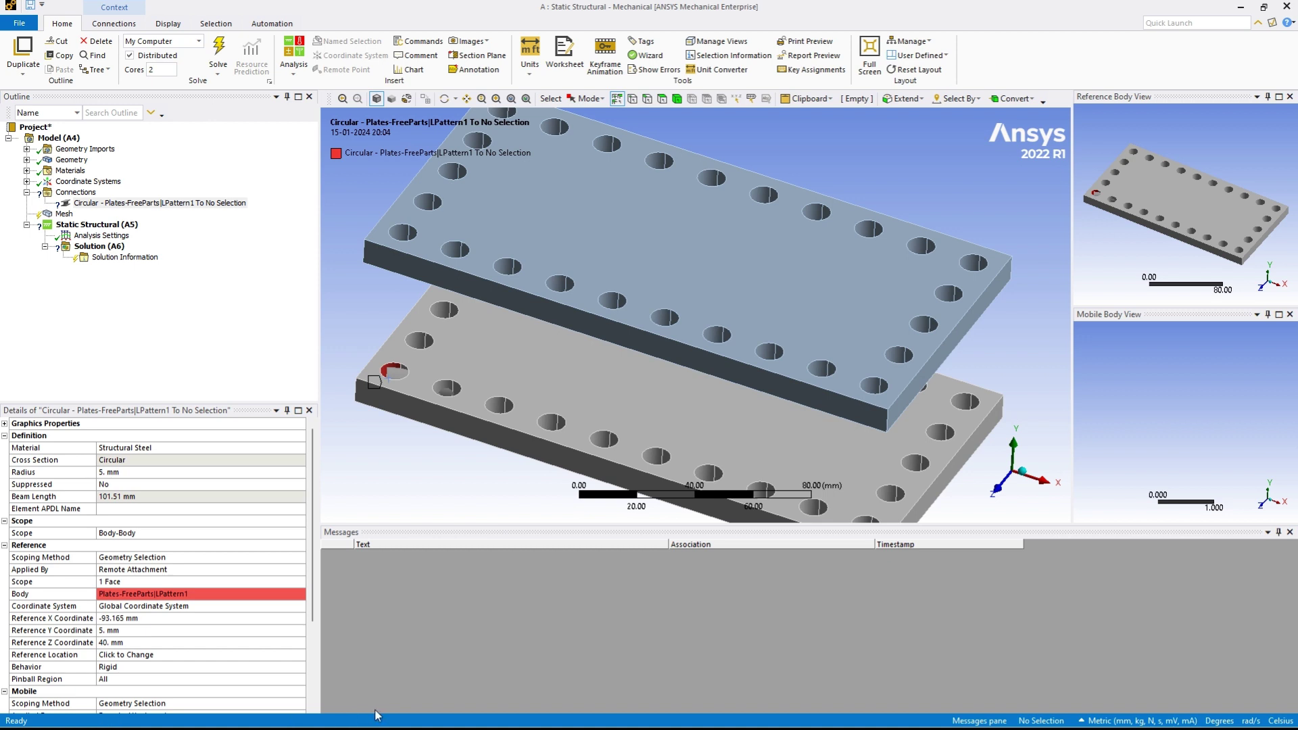
left_click_drag(312, 595, 312, 676)
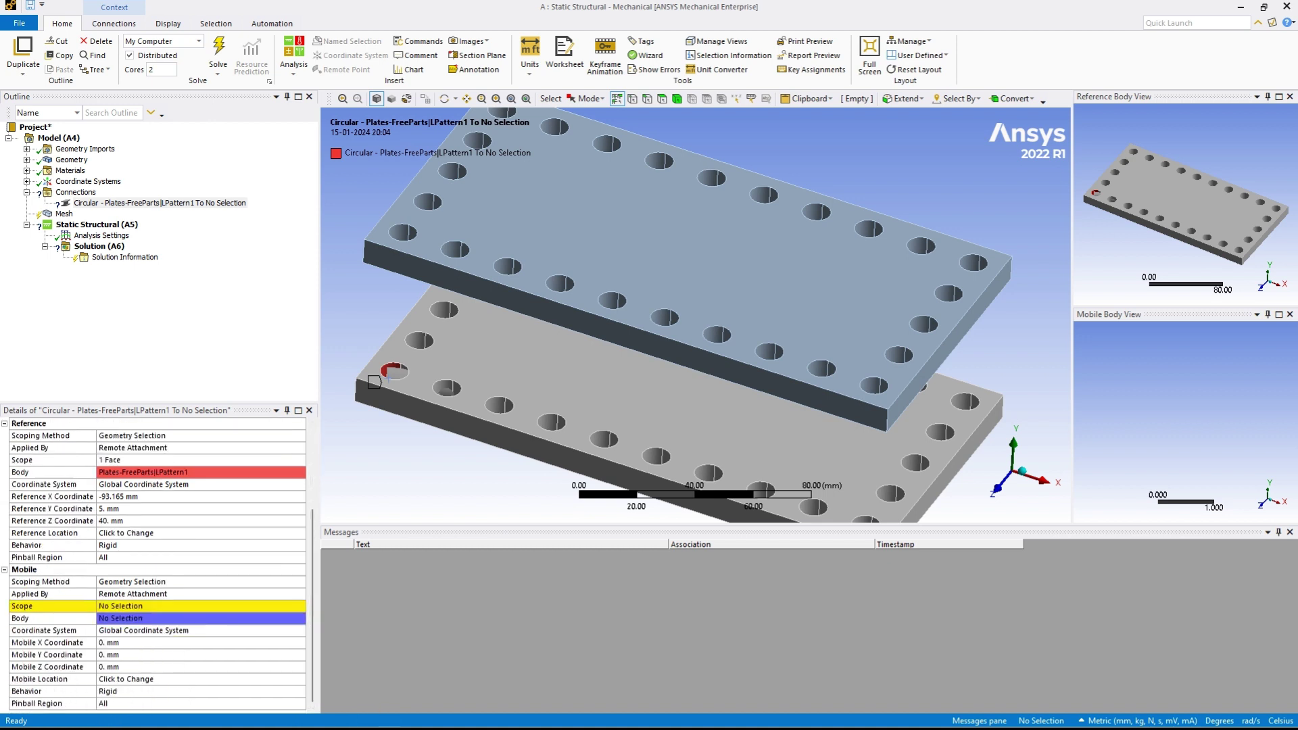
left_click(201, 605)
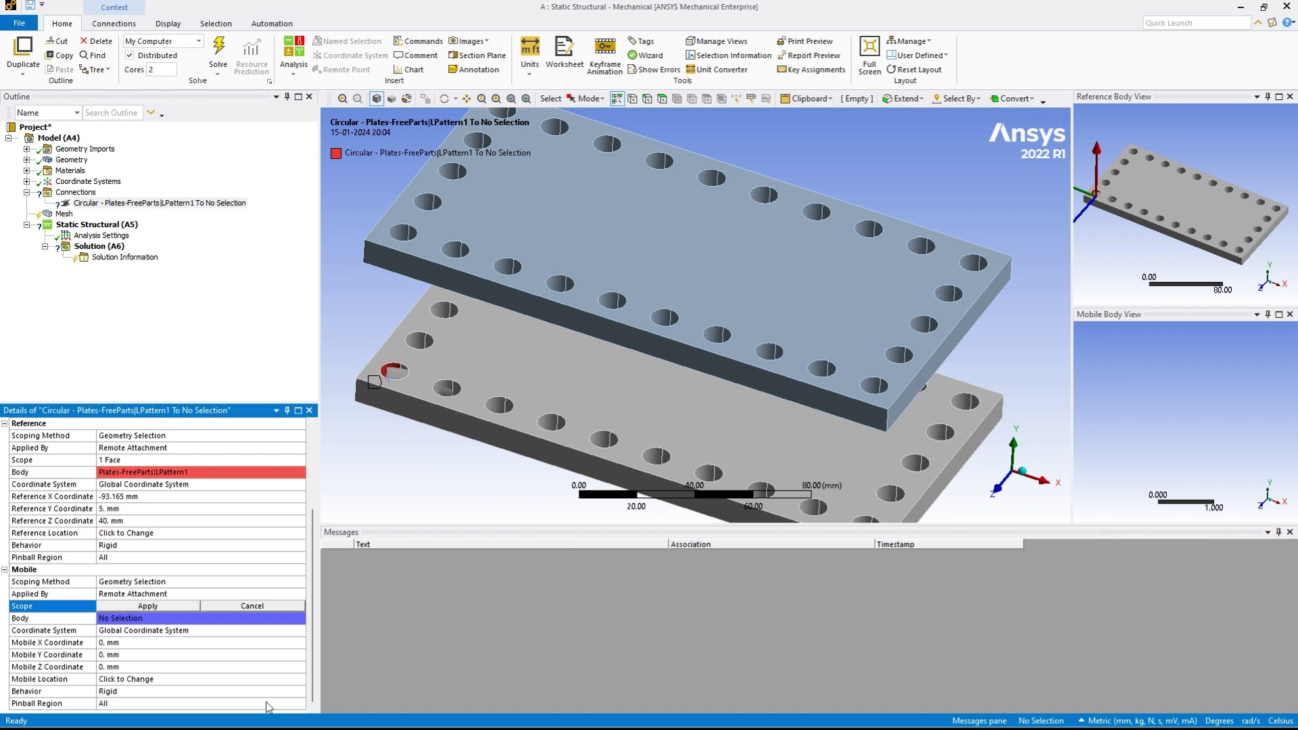
left_click(500, 288)
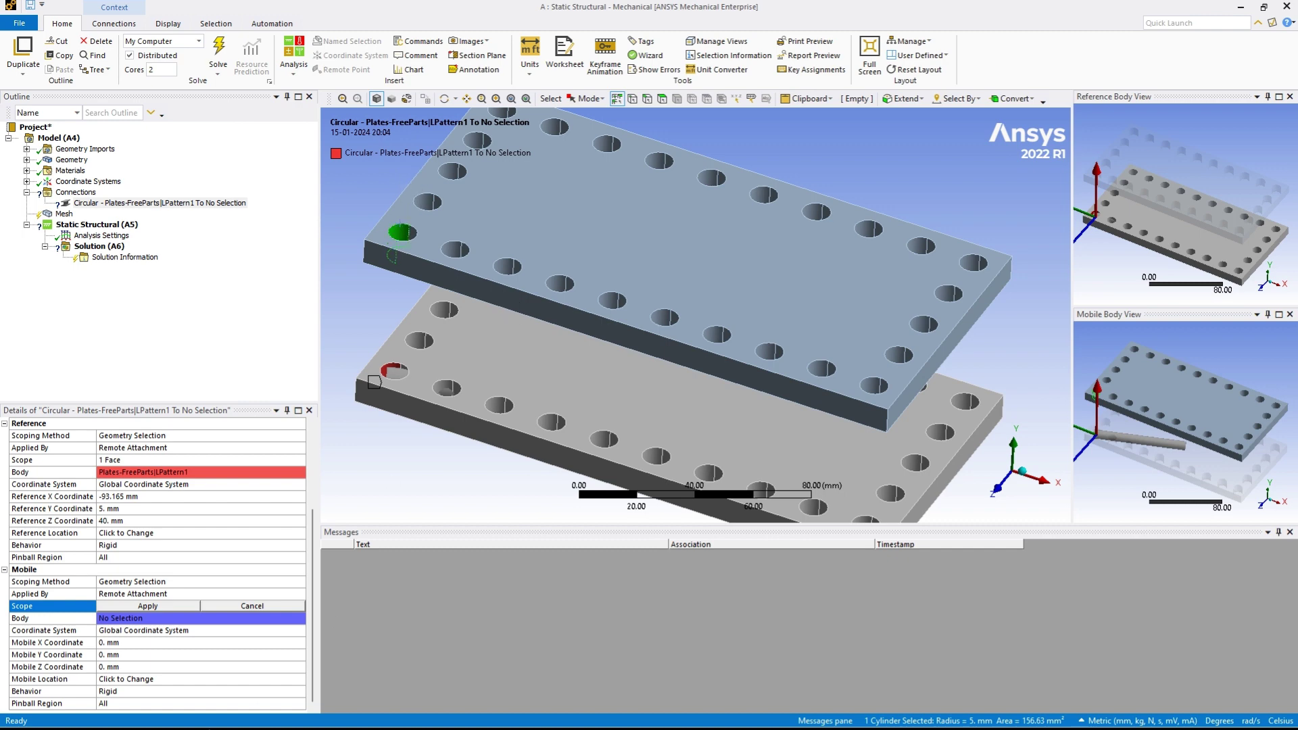
left_click(147, 605)
mouse_move(582, 402)
middle_mouse_down()
mouse_move(608, 332)
mouse_move(594, 292)
mouse_move(570, 290)
mouse_move(602, 237)
mouse_move(584, 305)
mouse_move(594, 457)
mouse_move(540, 504)
middle_mouse_up()
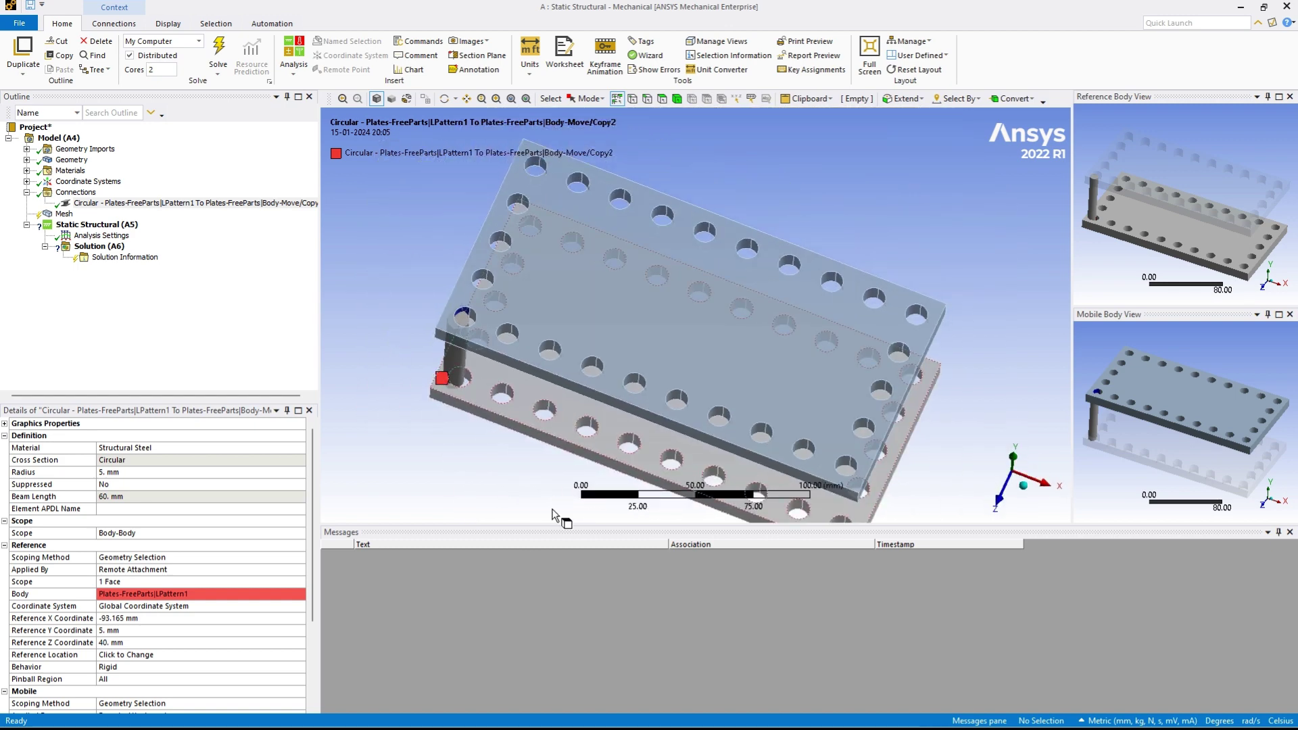
- Rescope the beam's reference side to both half-cylinder faces of the lower plate's front-left corner hole
left_click(375, 606)
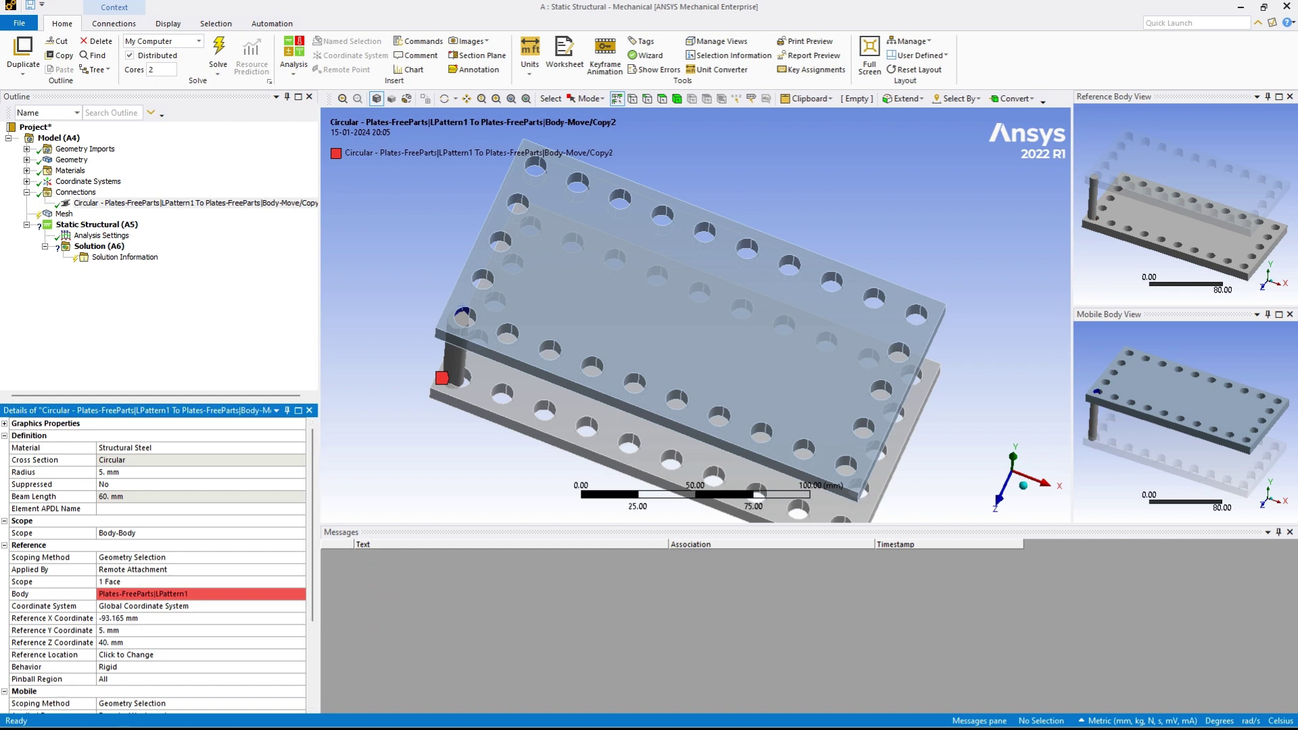
left_click(121, 581)
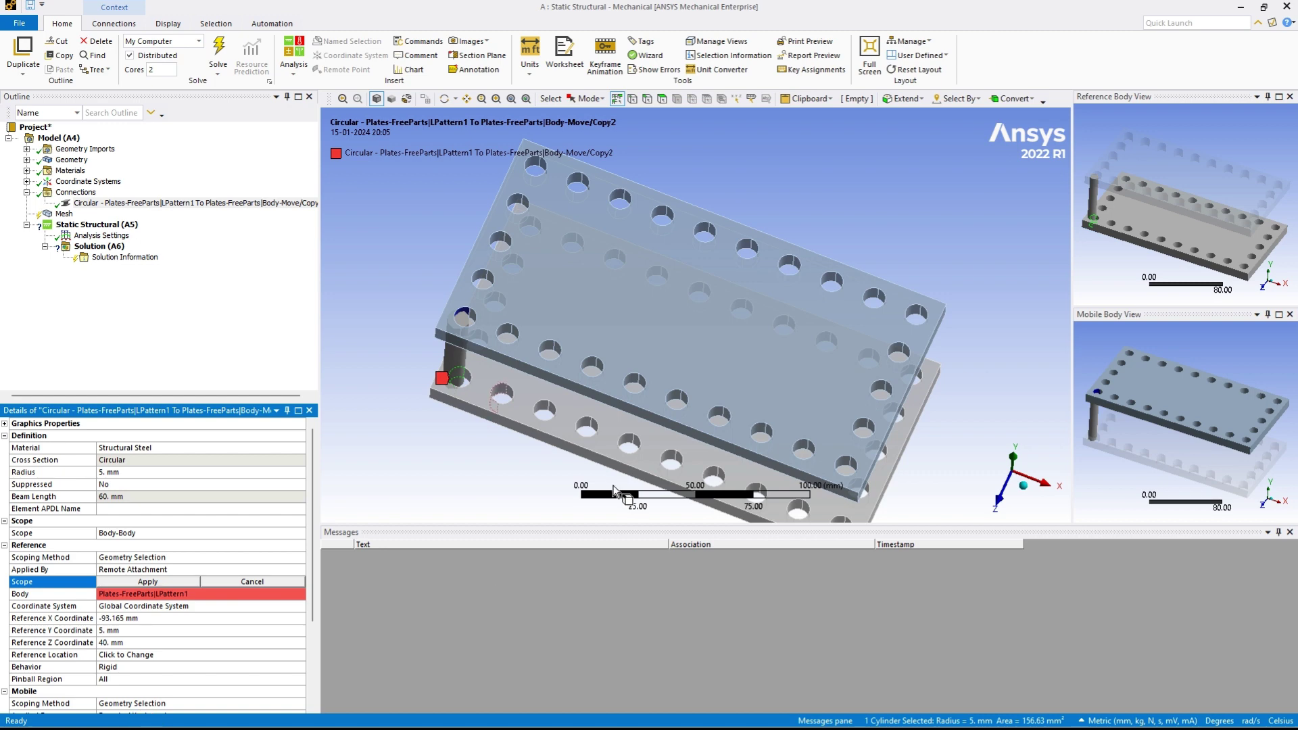
mouse_move(613, 486)
middle_mouse_down()
mouse_move(604, 467)
mouse_move(594, 481)
mouse_move(788, 401)
middle_mouse_up()
scroll(602, 480, "down", 2)
scroll(607, 489, "up", 2)
scroll(768, 395, "up", 6)
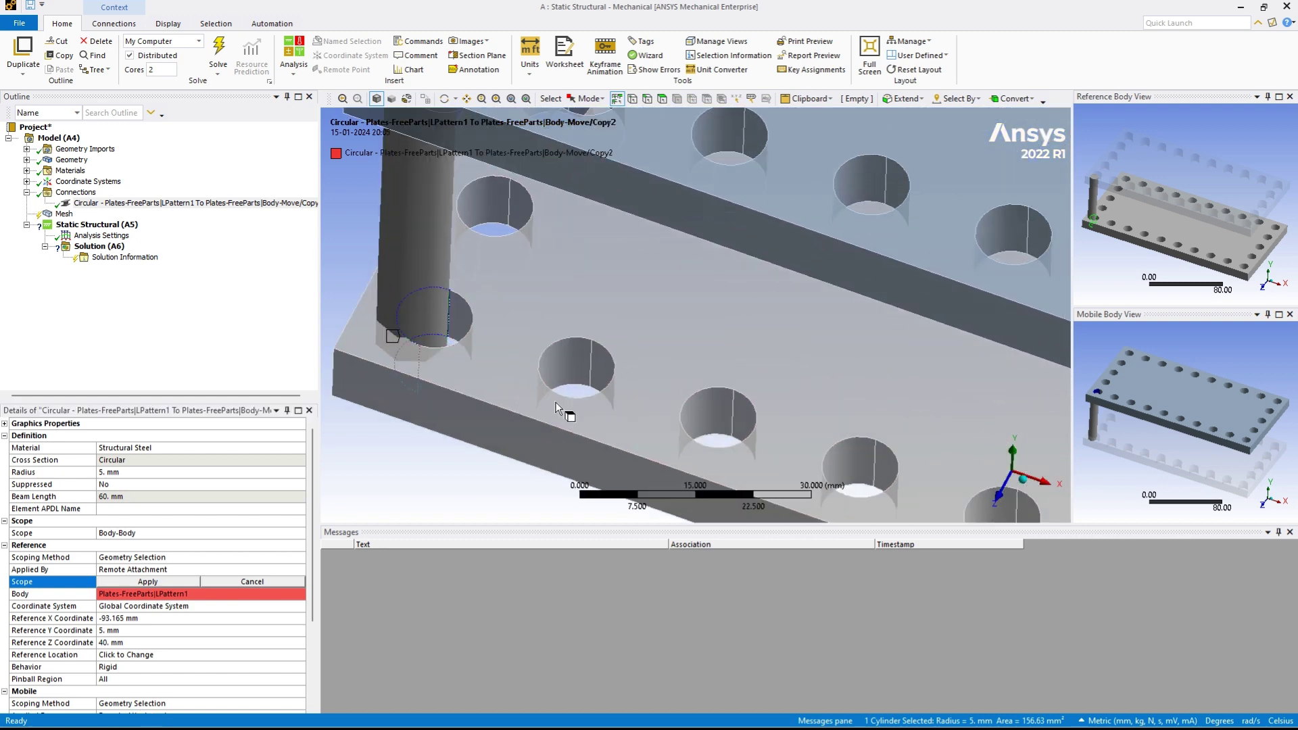
left_click(543, 392)
left_click(576, 399, "ctrl")
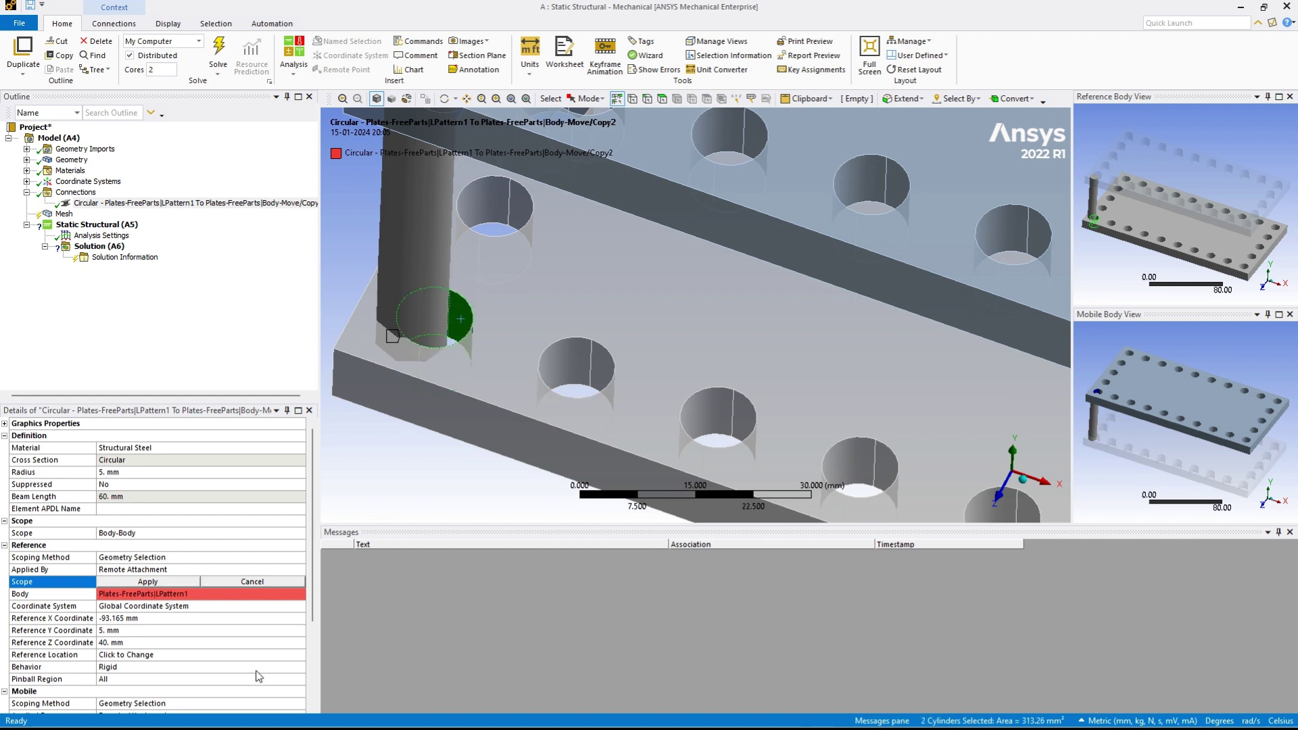
left_click(194, 723)
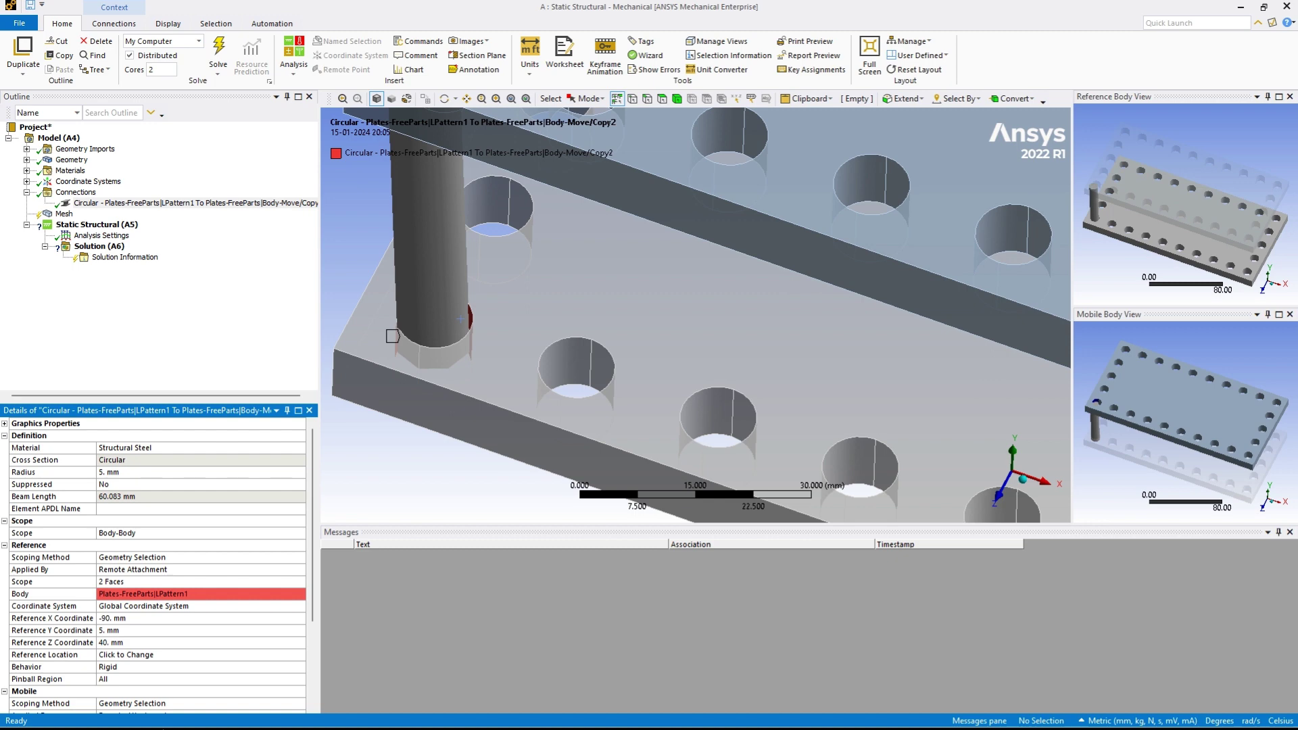
- Rescope the beam's mobile side to both half-cylinder faces of the upper plate's matching corner hole
scroll(255, 713, "down", 3)
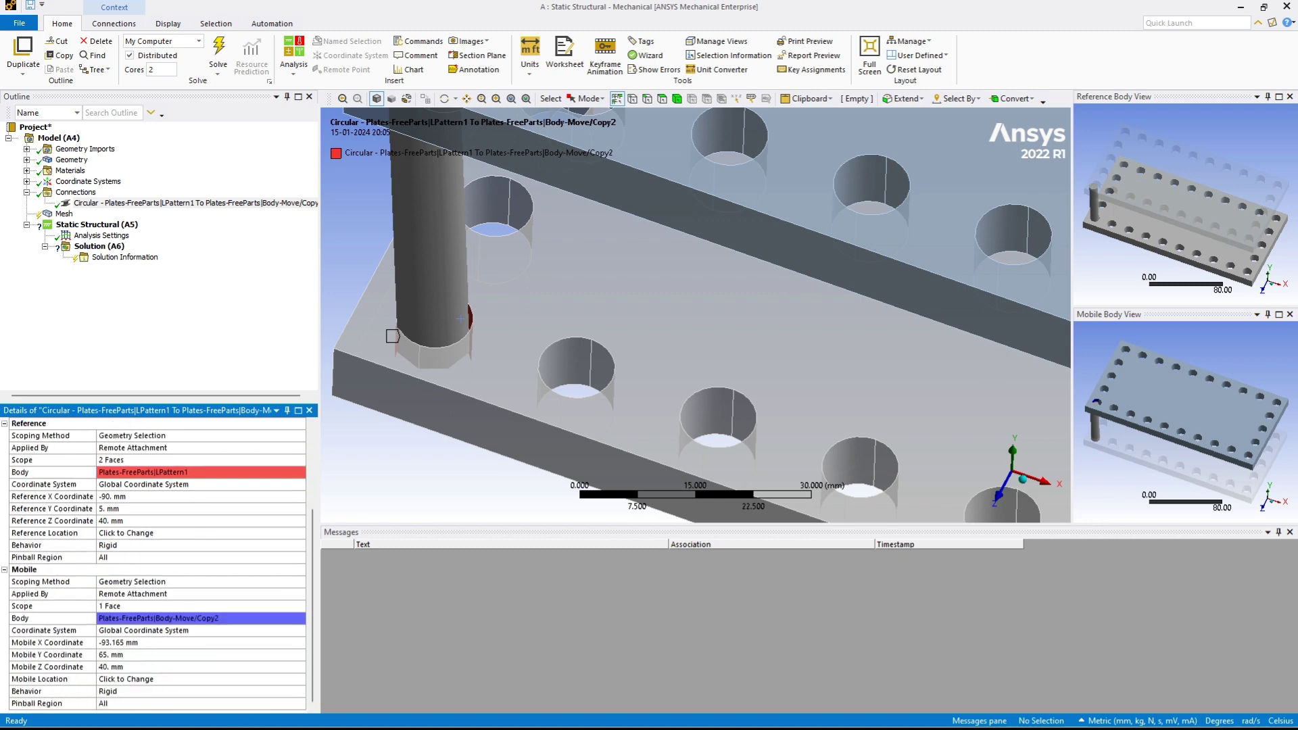
scroll(687, 349, "down", 5)
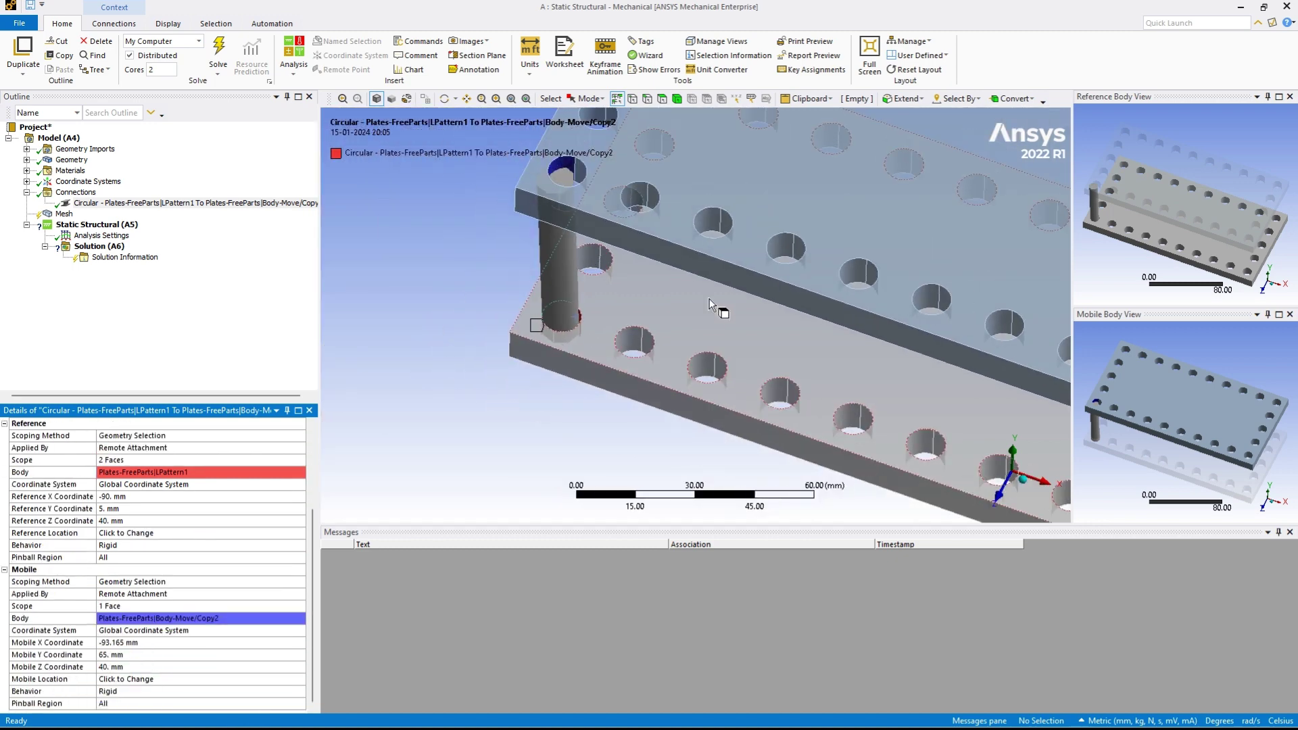
scroll(758, 361, "up", 2)
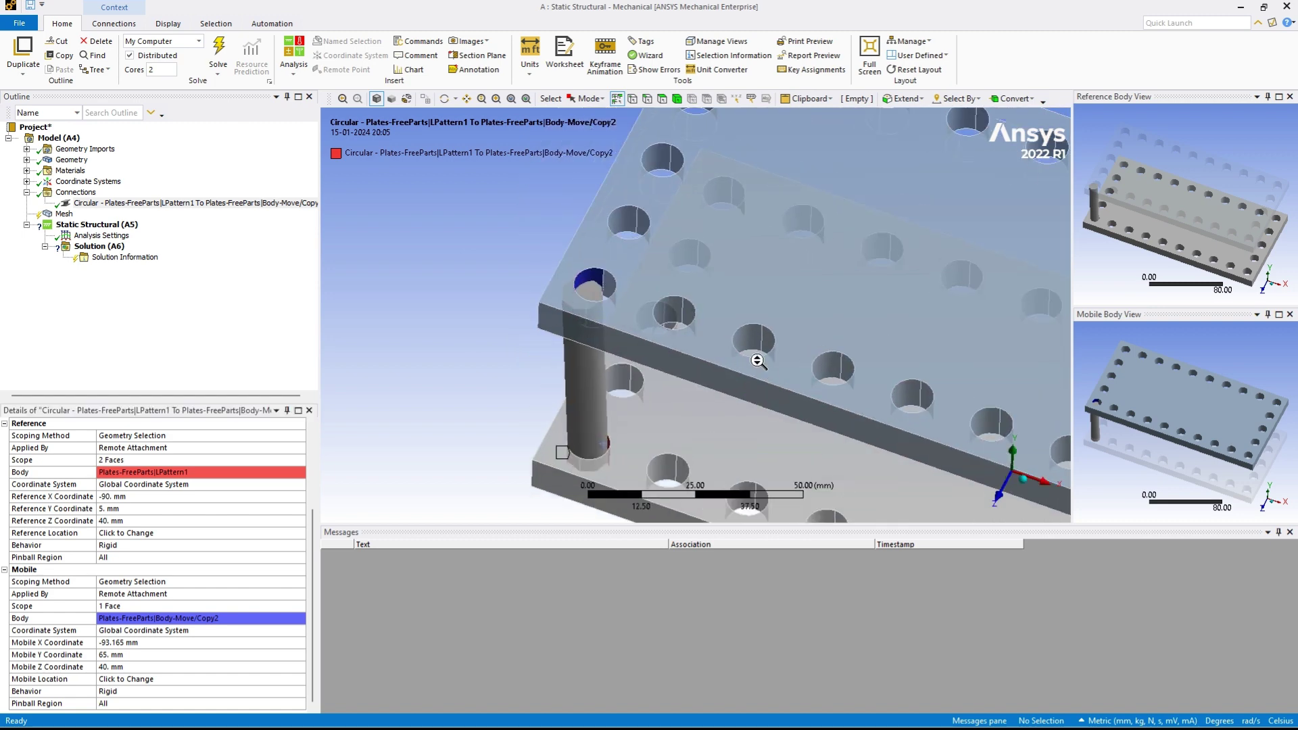
scroll(758, 360, "up", 4)
left_click(595, 285)
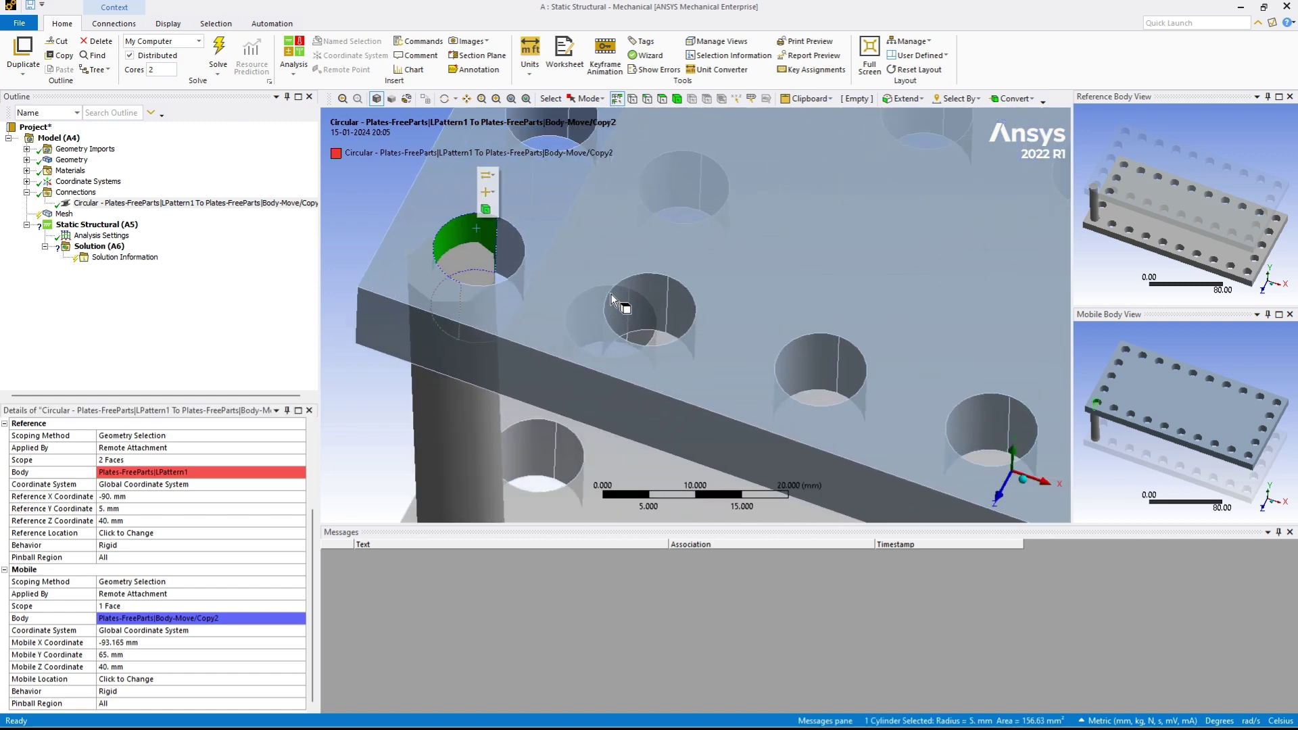
left_click(508, 248, "ctrl")
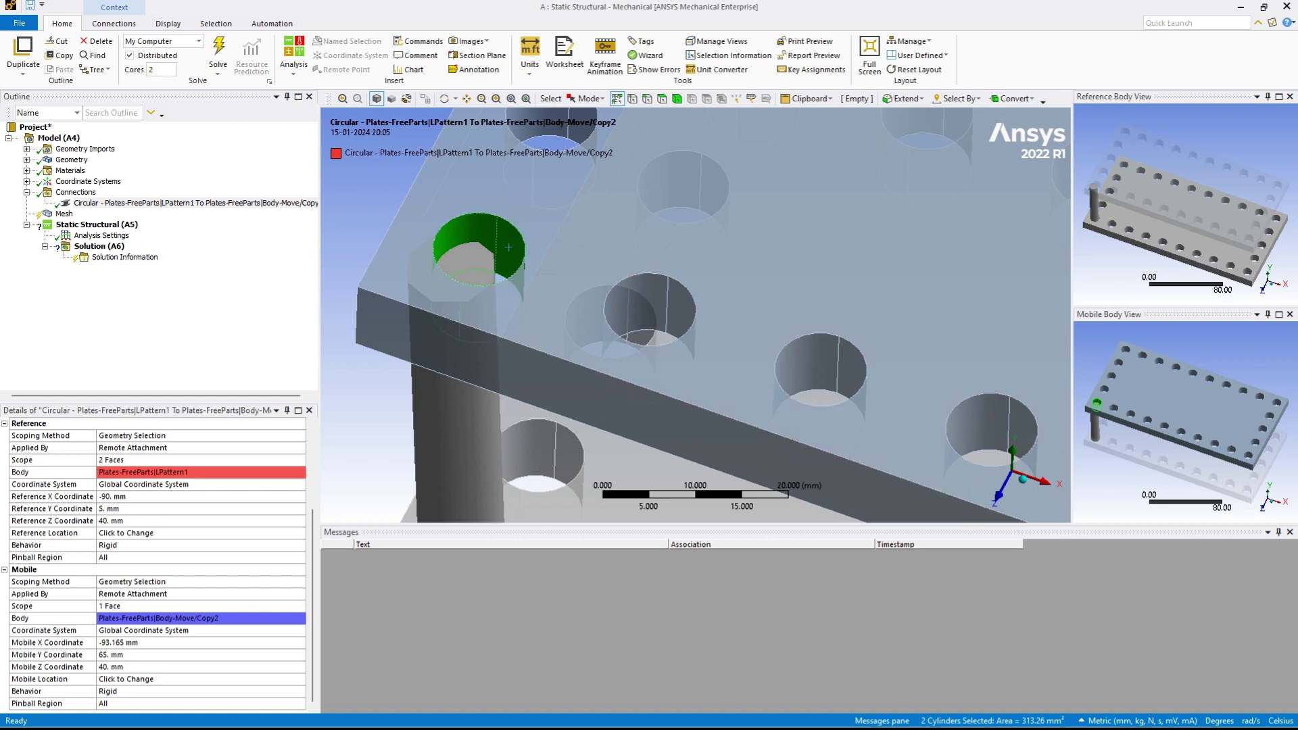
left_click(196, 606)
left_click(114, 606)
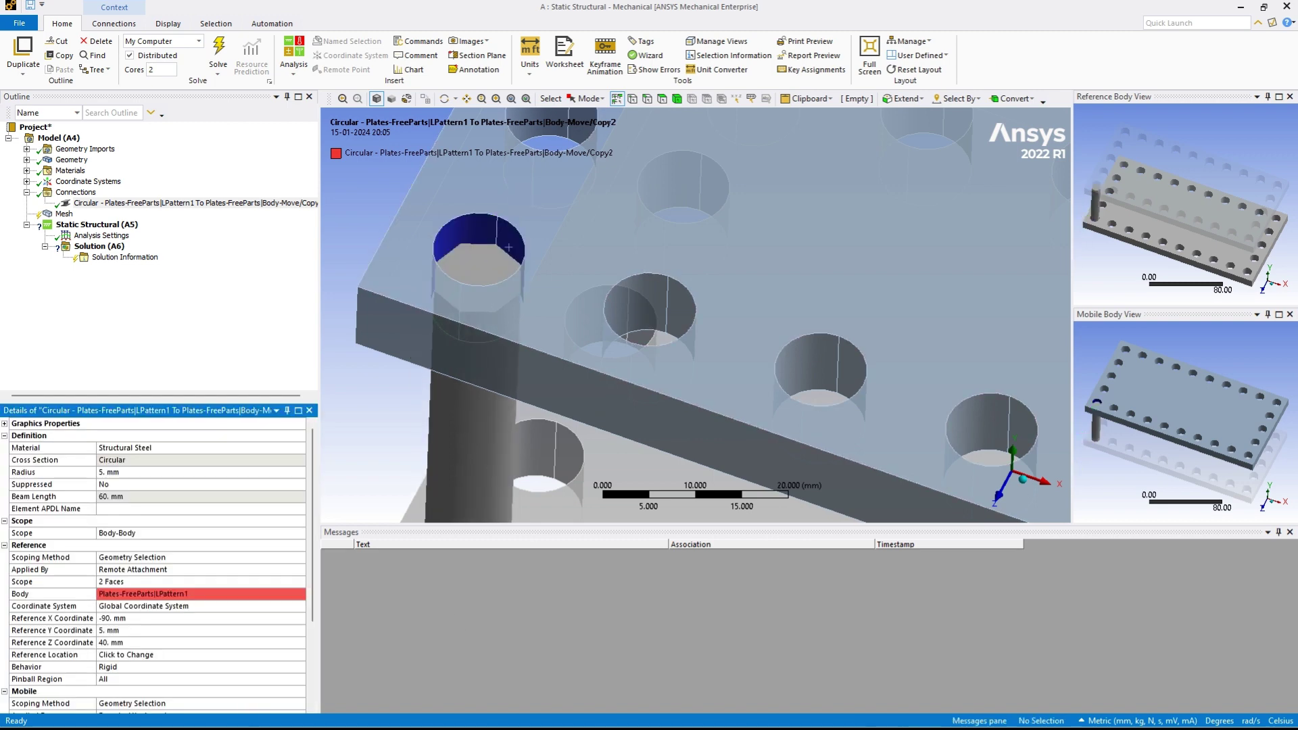
- Examine how the beam sits between the two plates' corner holes, in its own view and with all Connections displayed
scroll(639, 416, "down", 8)
mouse_move(748, 520)
middle_mouse_down()
mouse_move(795, 534)
mouse_move(811, 450)
mouse_move(825, 509)
mouse_move(784, 503)
middle_mouse_up()
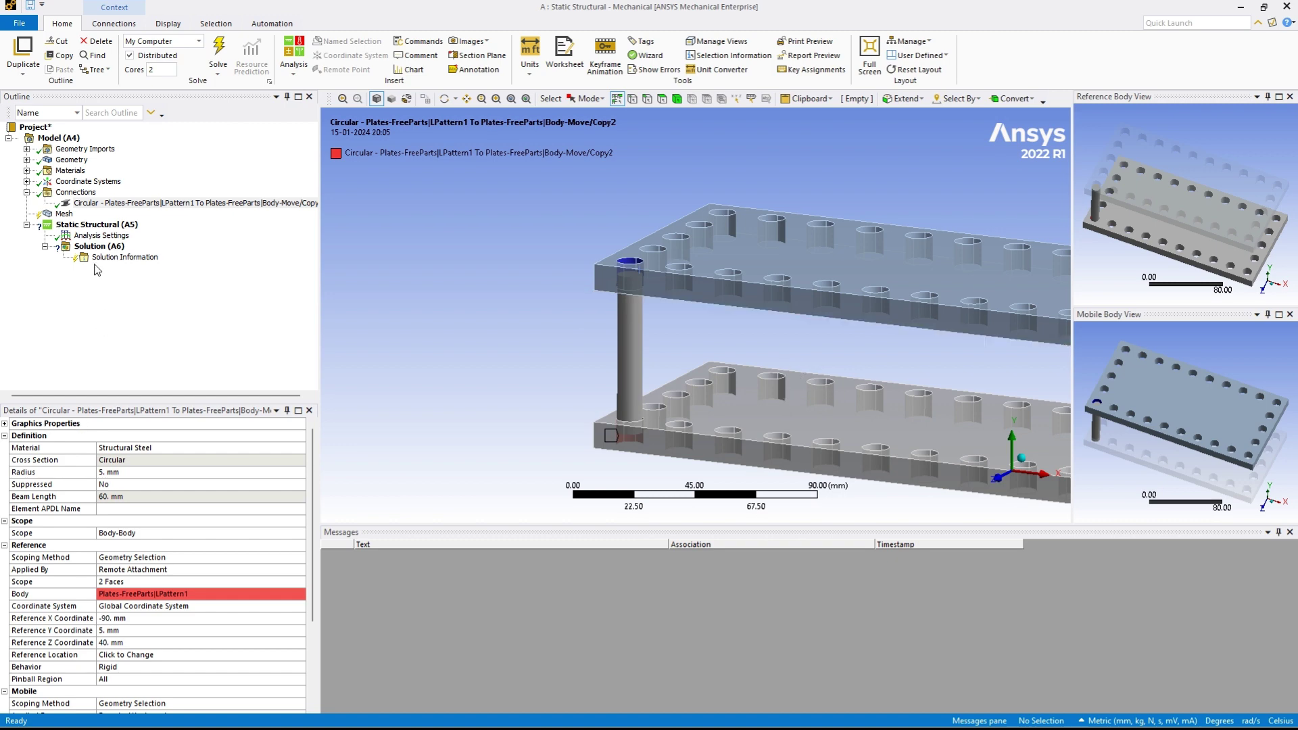
left_click(71, 193)
key("Down")
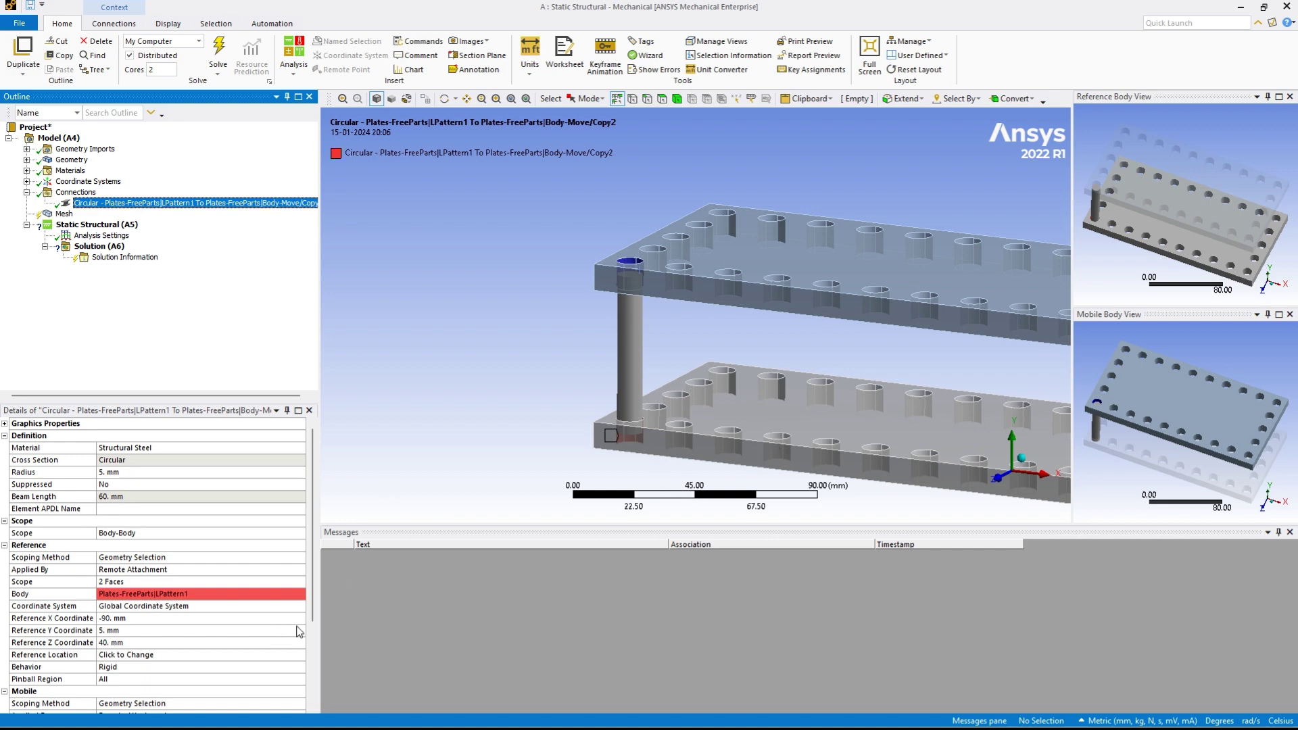
left_click(382, 655)
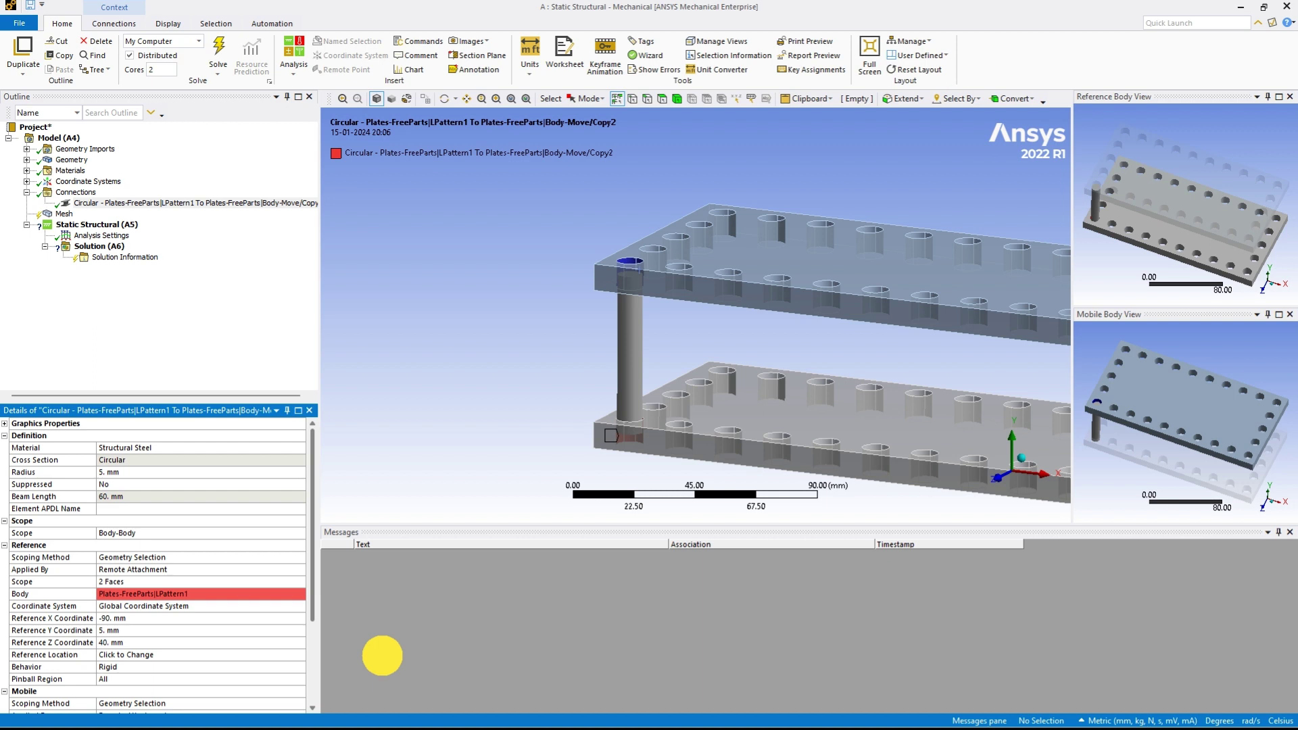
mouse_move(382, 656)
left_mouse_down()
mouse_move(376, 688)
mouse_move(374, 623)
left_mouse_up()
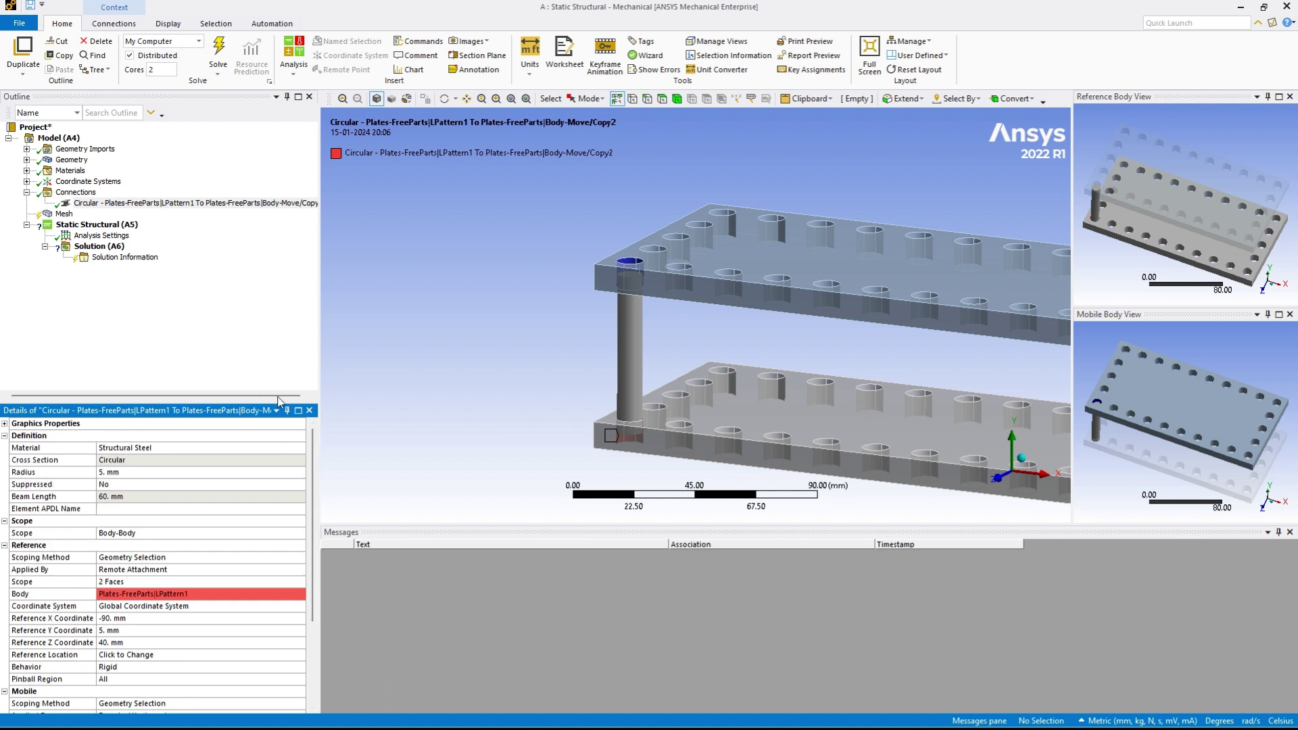
left_click(650, 346)
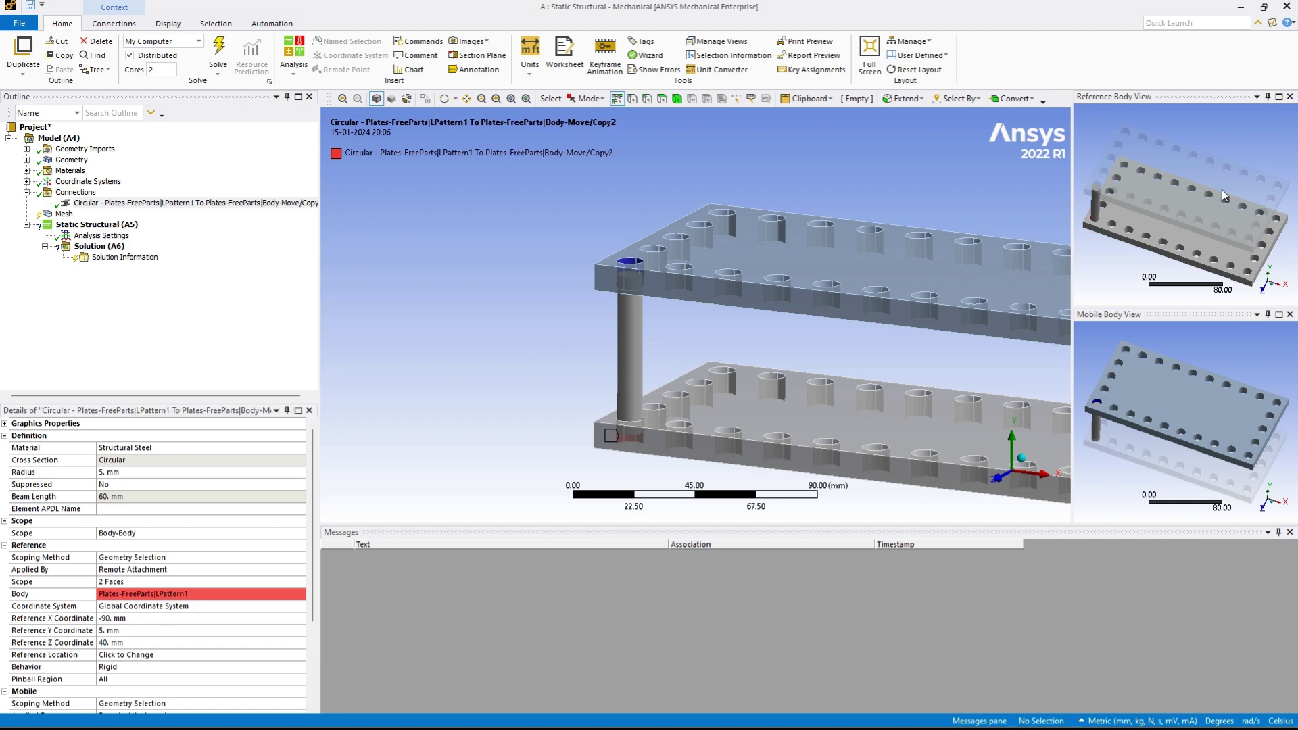
scroll(949, 270, "up", 2)
middle_click_drag(949, 270, 976, 323)
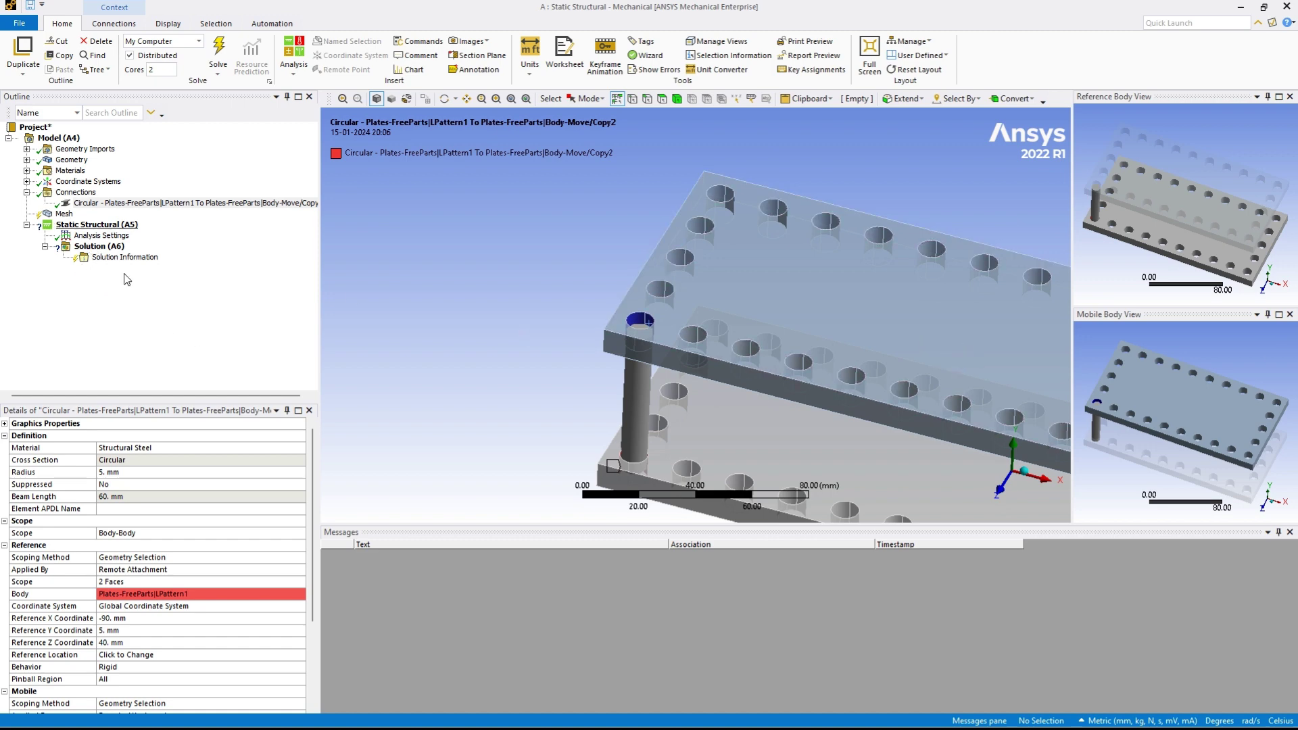
left_click(76, 192)
scroll(1140, 407, "up", 4)
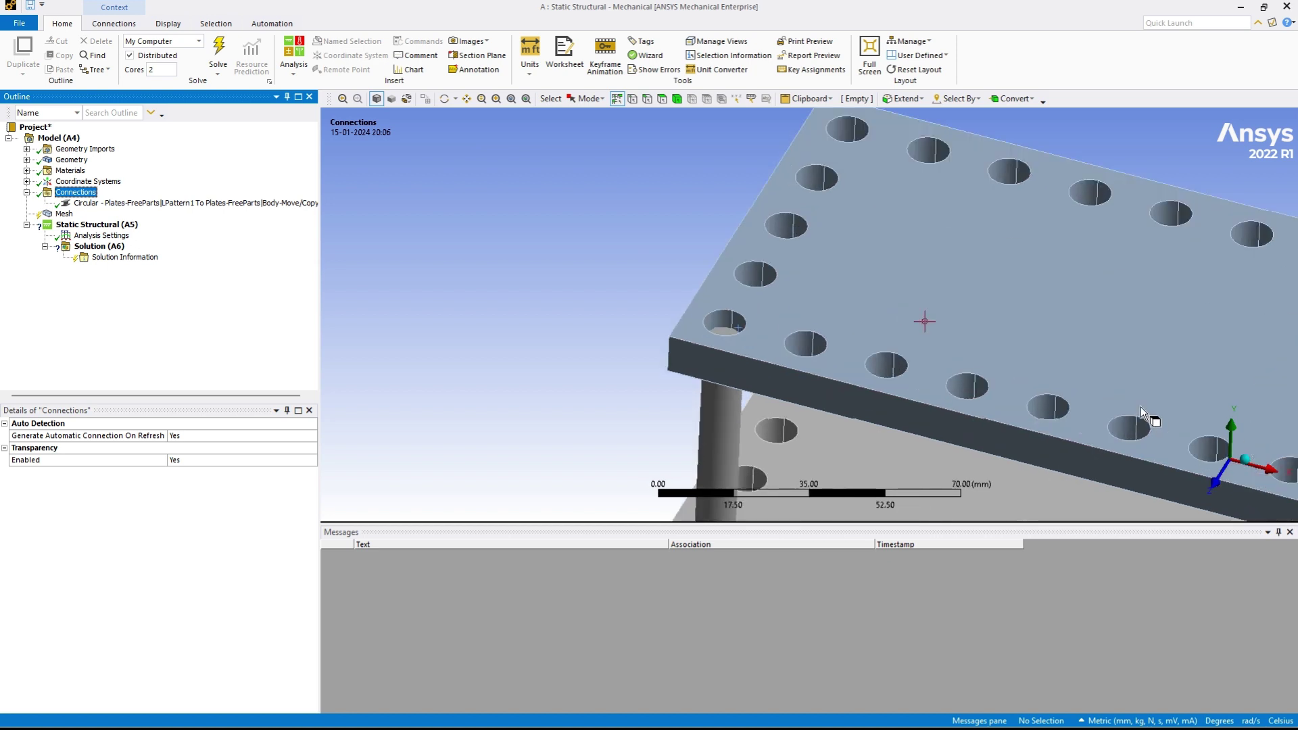
scroll(1141, 407, "down", 3)
middle_click_drag(1246, 467, 932, 455)
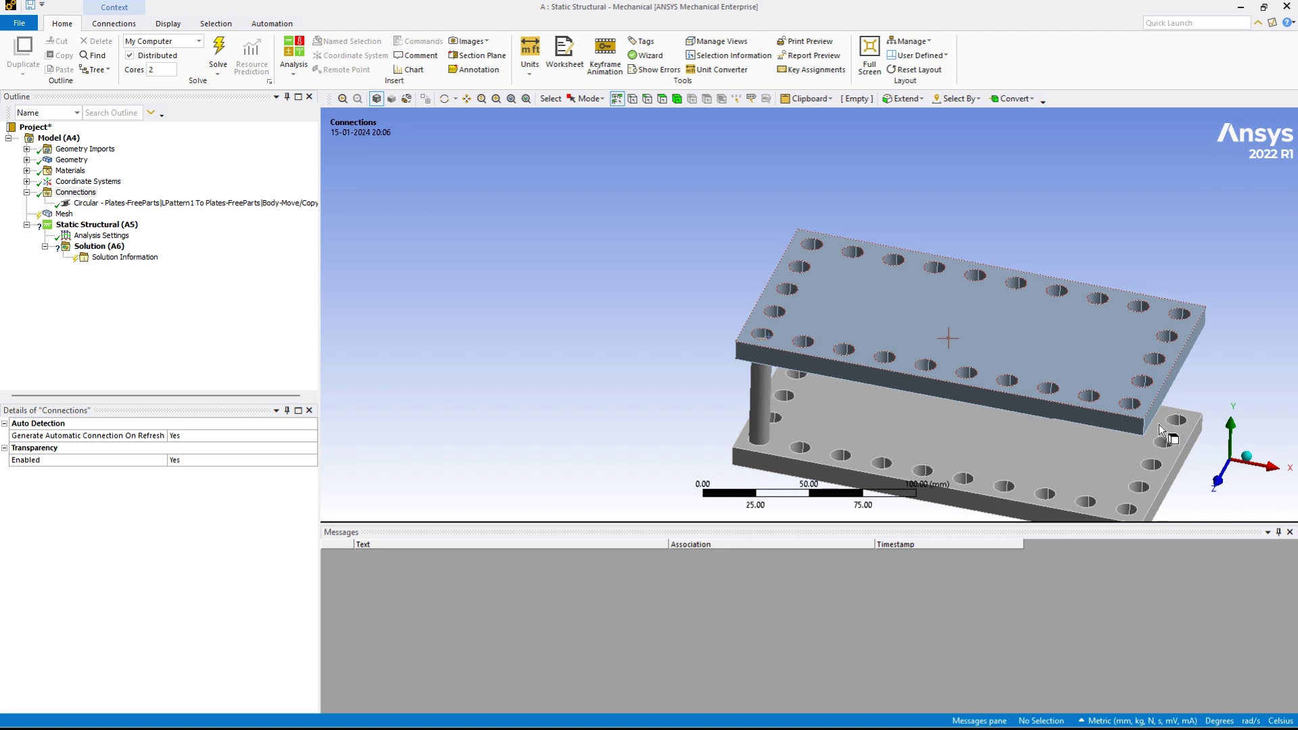
middle_click_drag(1069, 426, 883, 408)
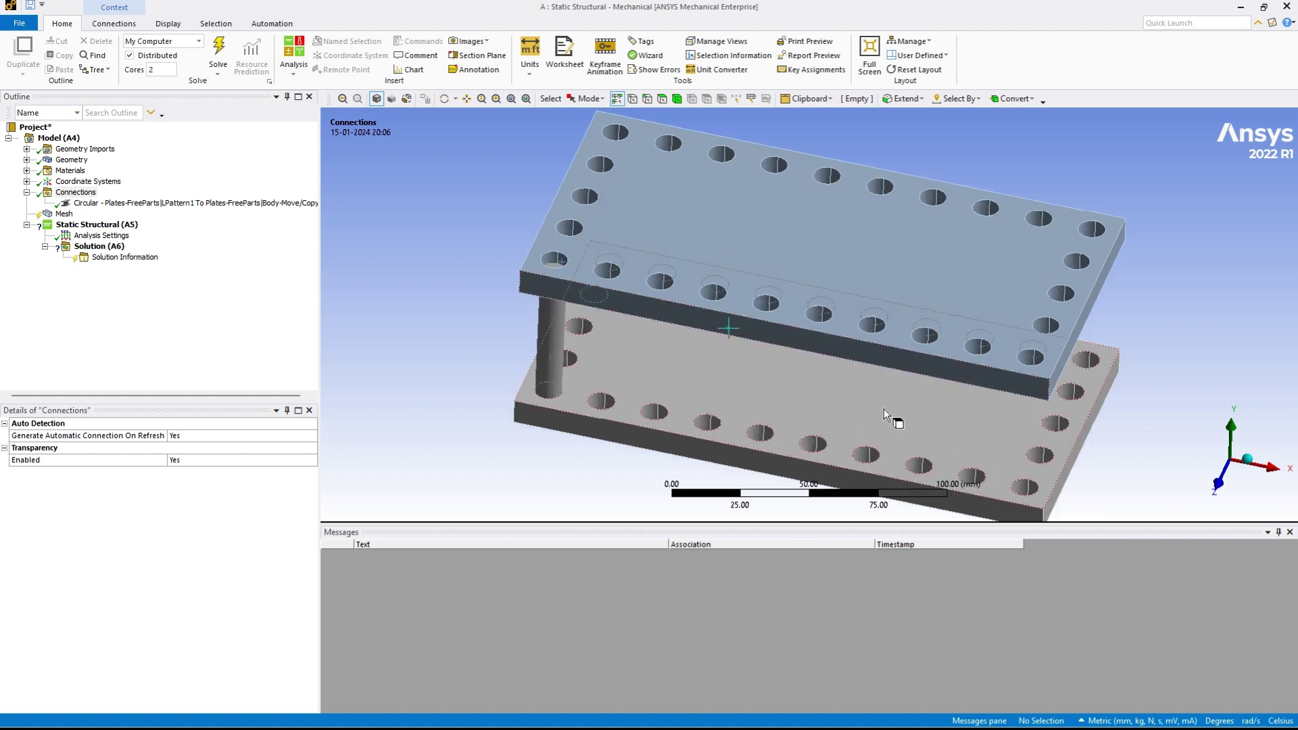
middle_click_drag(818, 383, 780, 338)
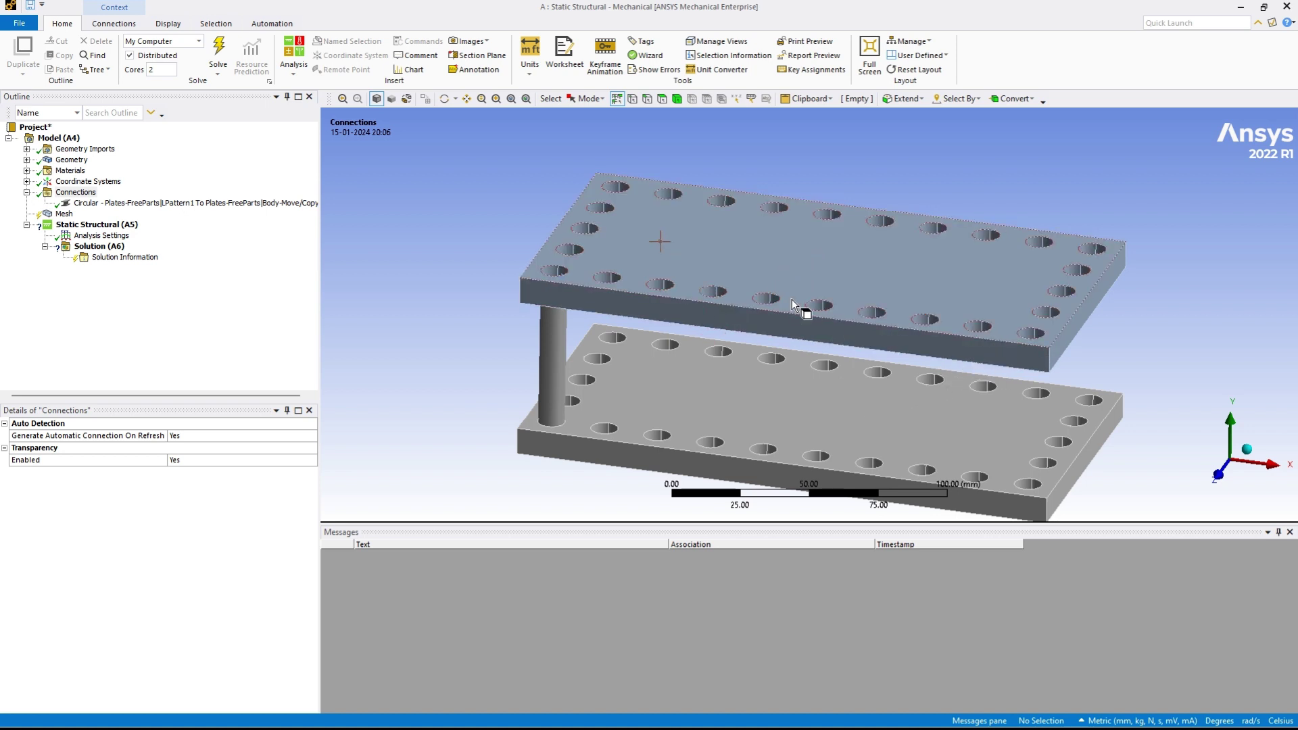
scroll(751, 372, "up", 3)
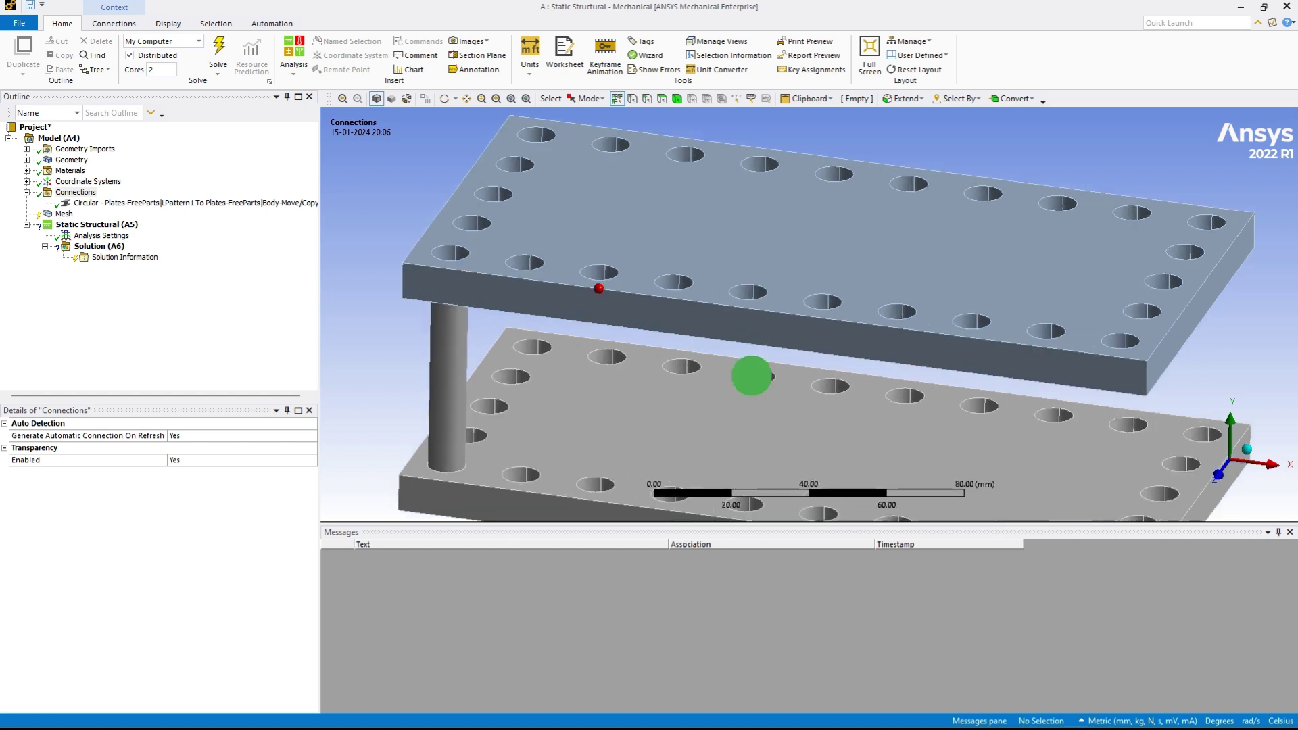
left_click(647, 314)
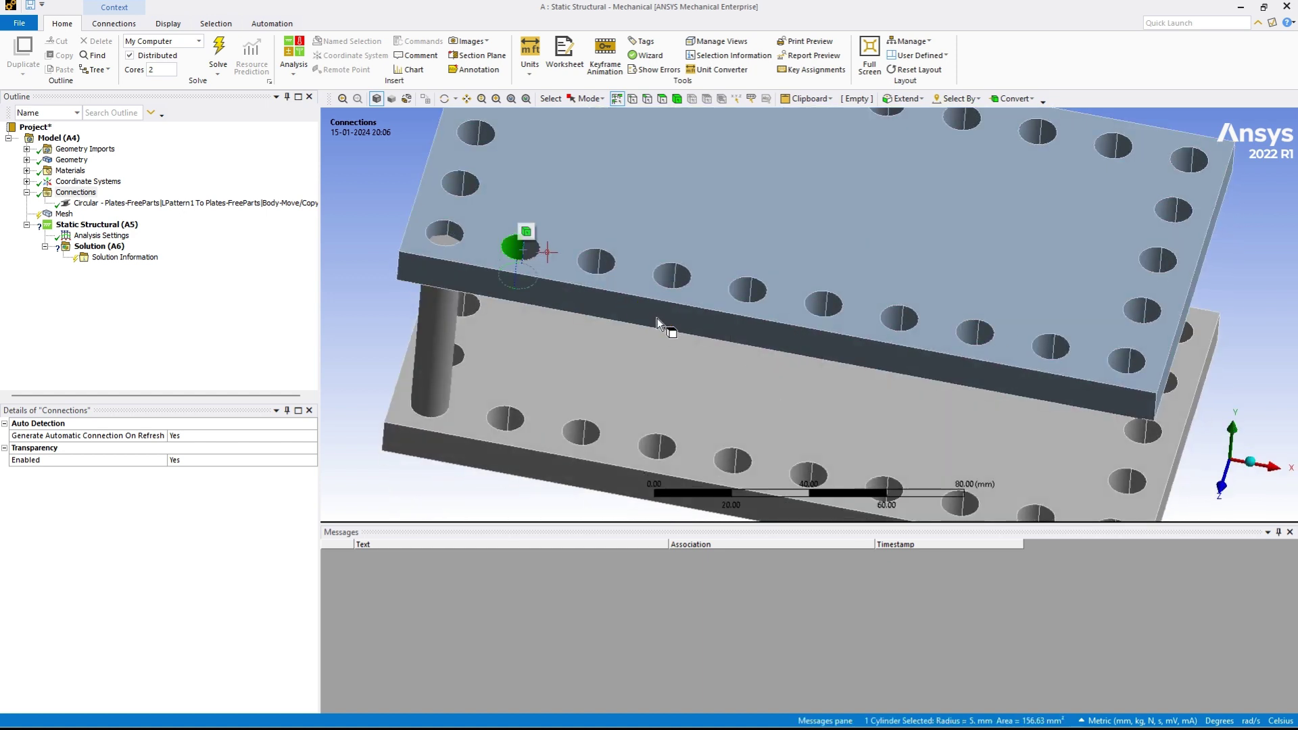
left_click(660, 316, "ctrl")
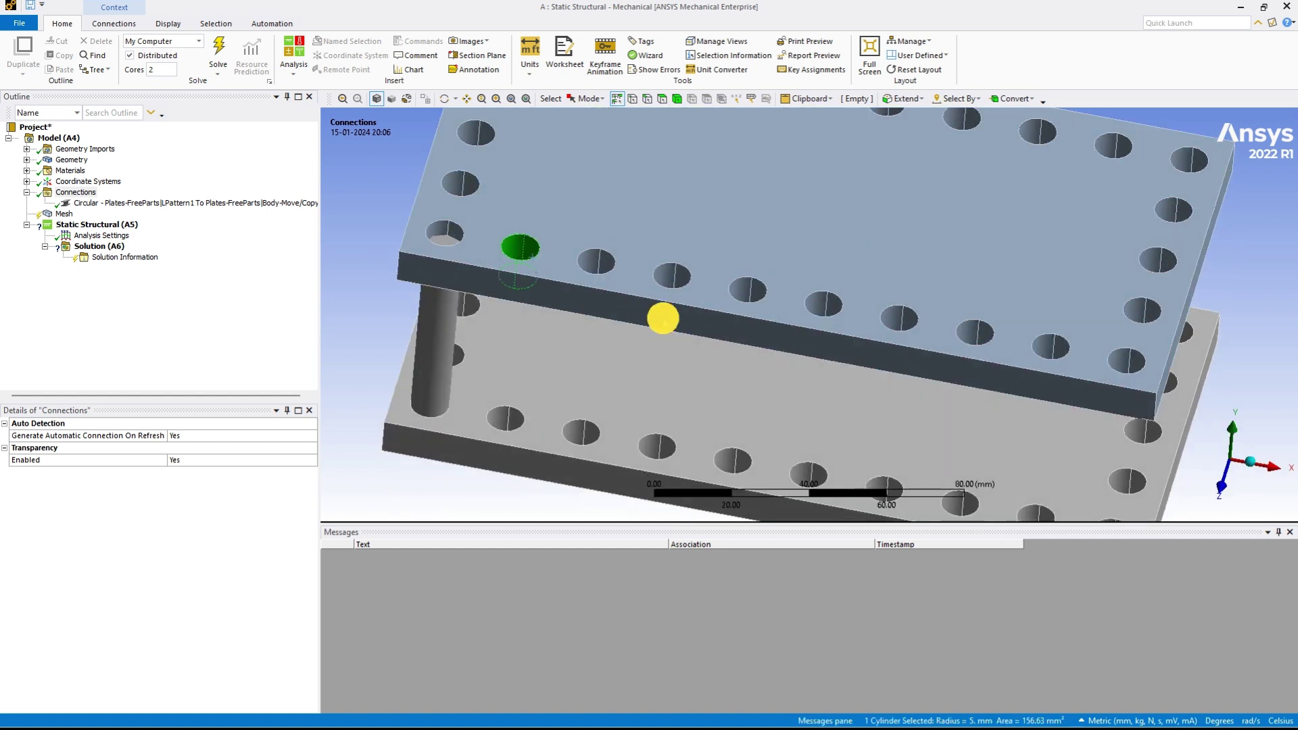
left_click(726, 333, "ctrl")
left_click(757, 336, "ctrl")
scroll(757, 336, "down", 4)
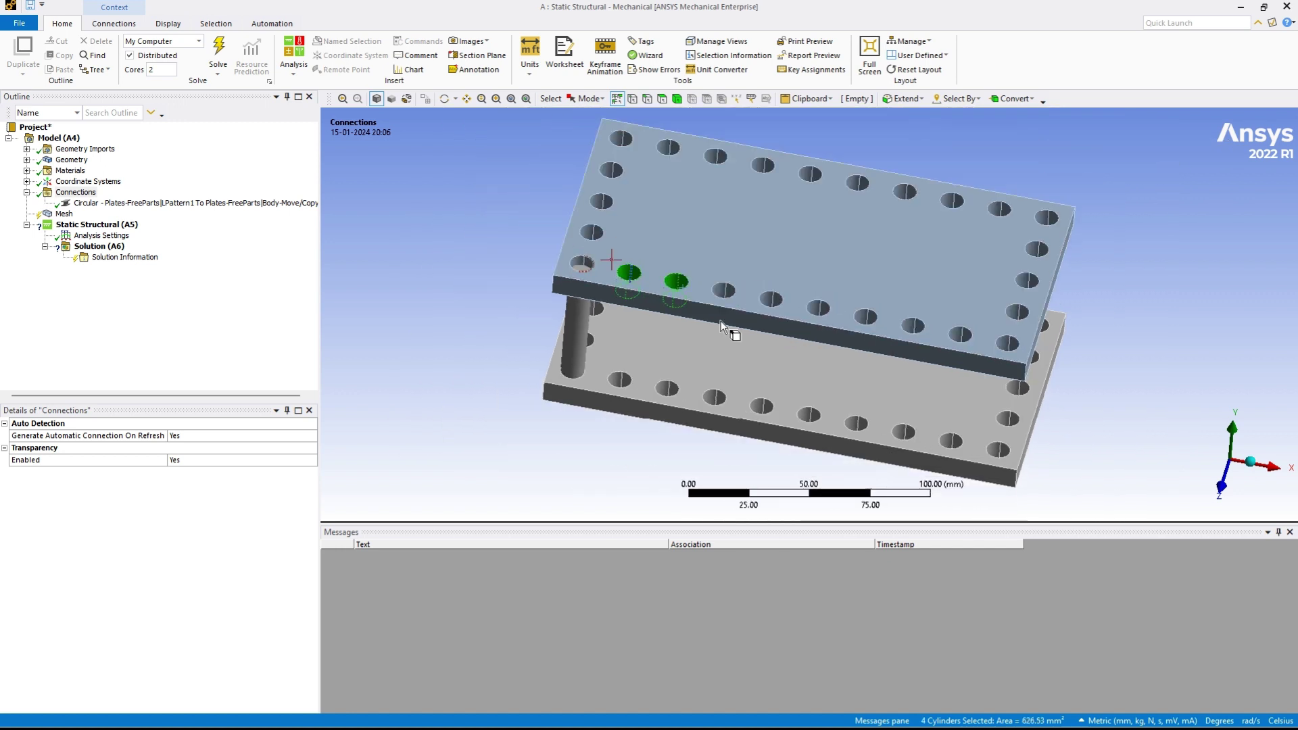
left_click(649, 275)
- Create a named selection Top_Plate from a face of the upper plate's back-left corner hole, applied to geometry items of the same size
mouse_move(933, 352)
middle_mouse_down()
mouse_move(923, 336)
mouse_move(915, 345)
middle_mouse_up()
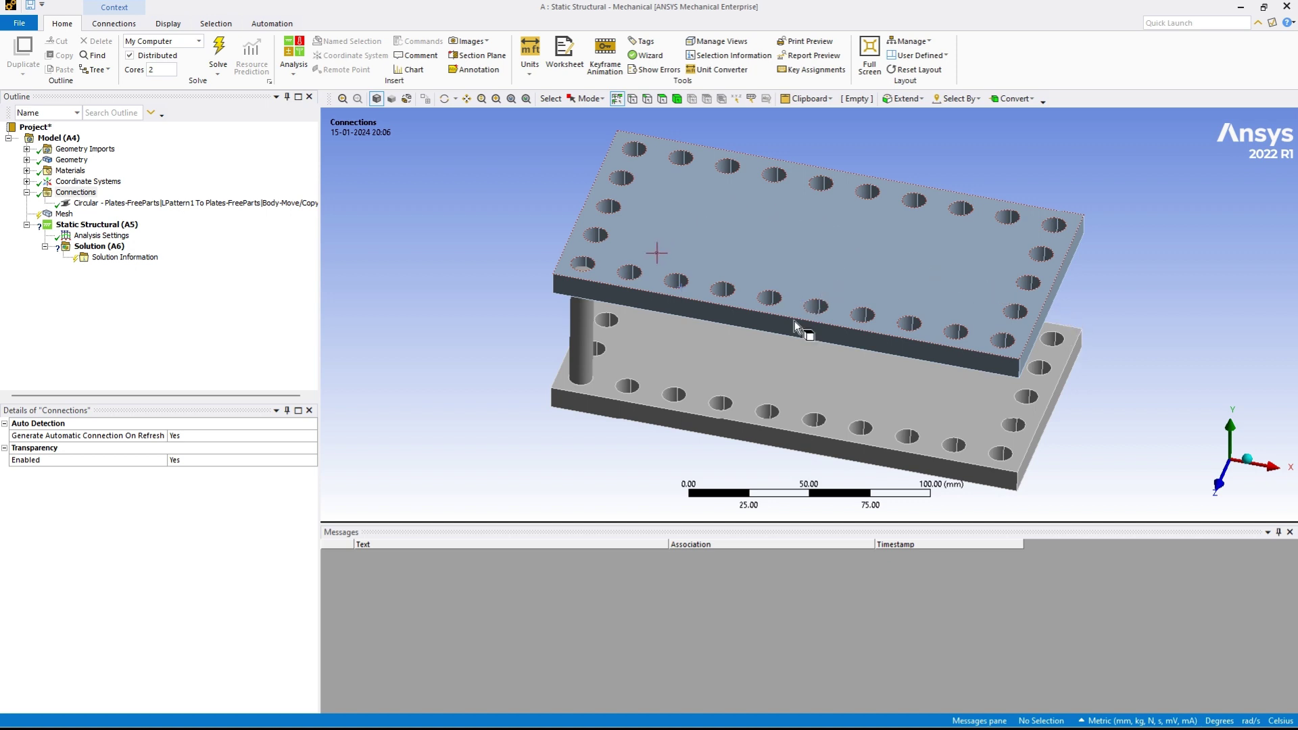
scroll(777, 315, "up", 2)
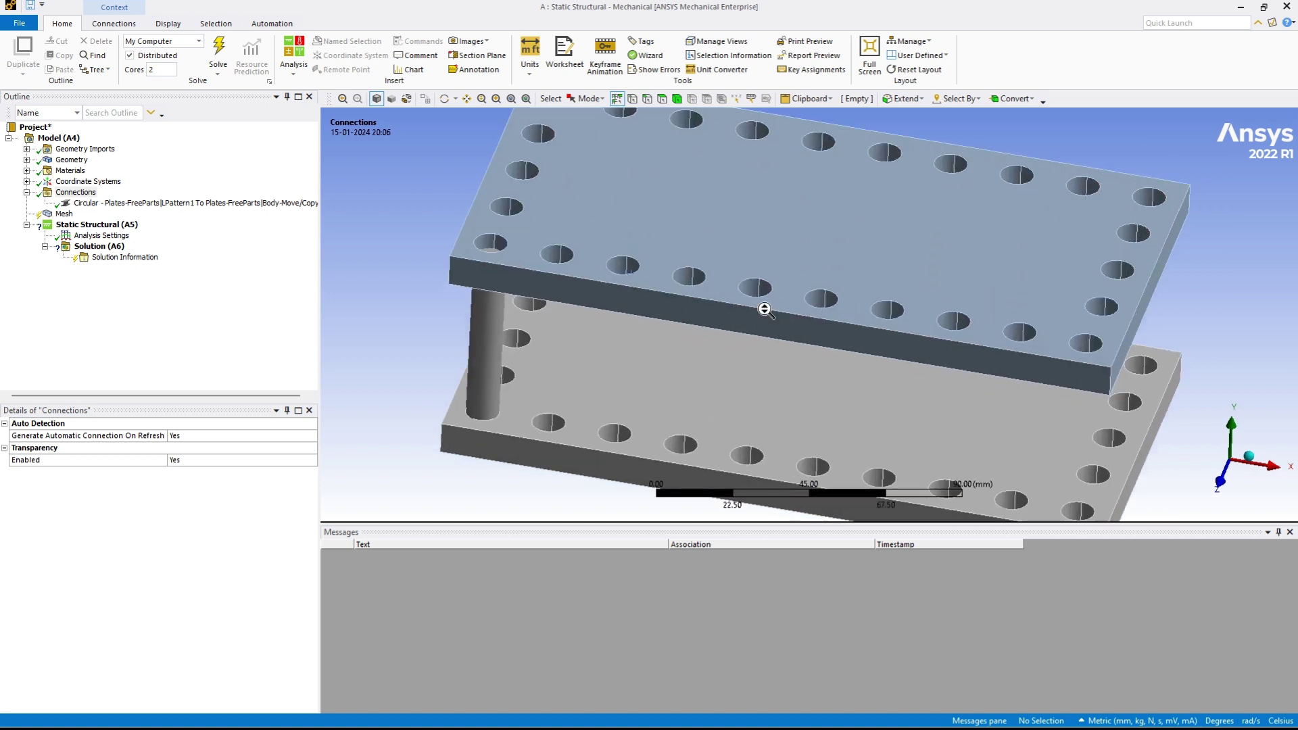
scroll(764, 309, "up", 2)
middle_click_drag(684, 277, 789, 335, "ctrl")
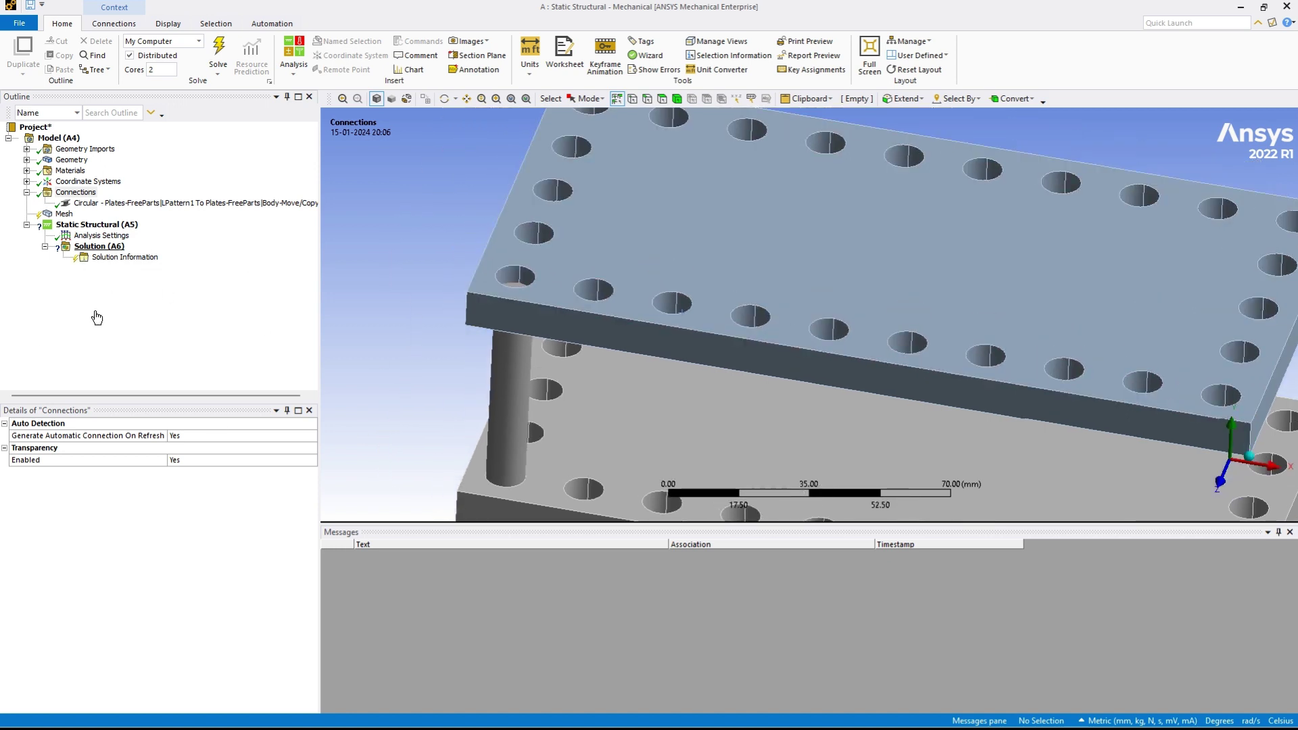
scroll(728, 319, "down", 4)
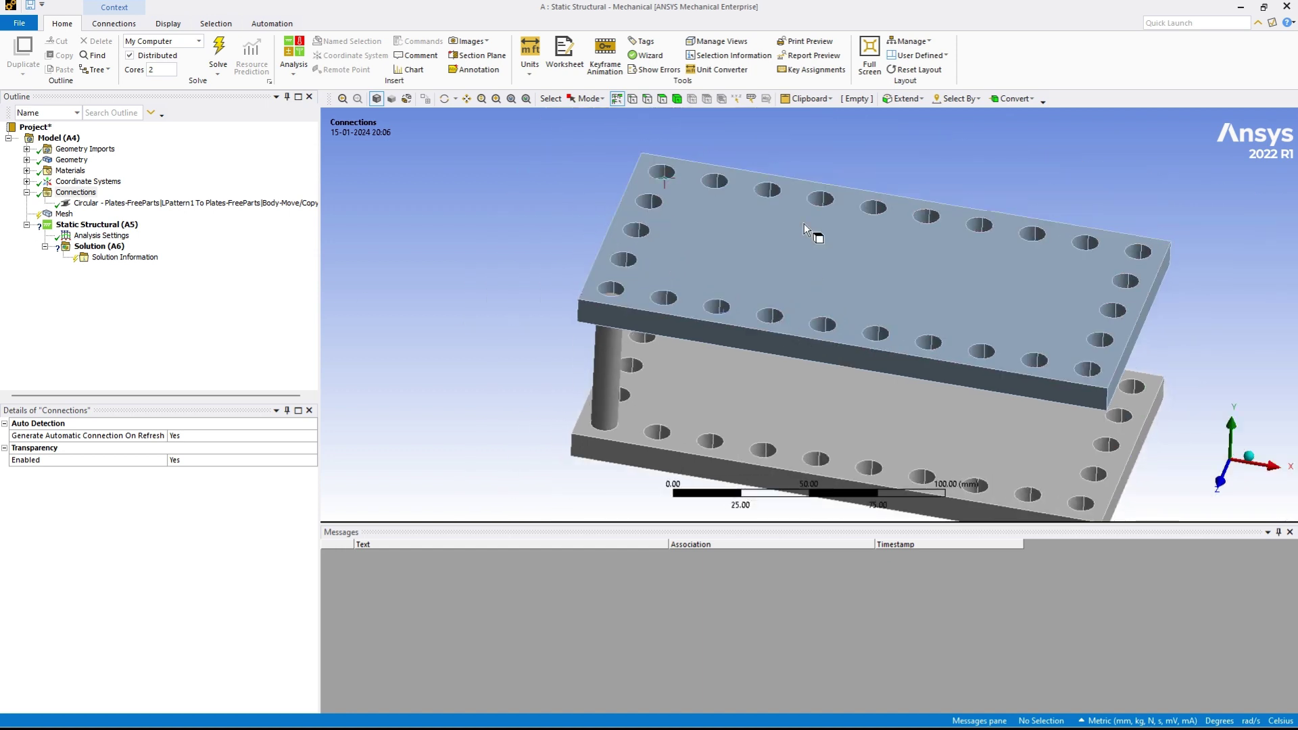
scroll(805, 224, "up", 1)
scroll(804, 224, "up", 1)
left_click(651, 148)
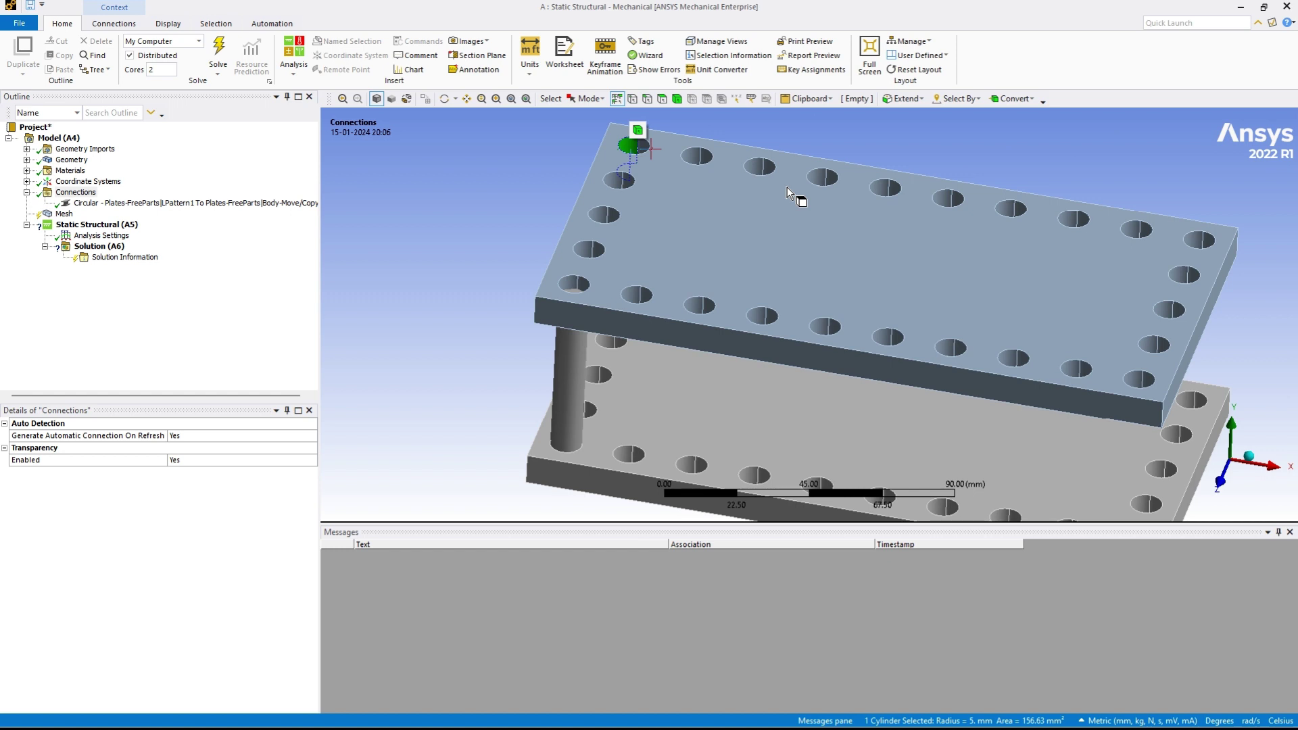
right_click(786, 188)
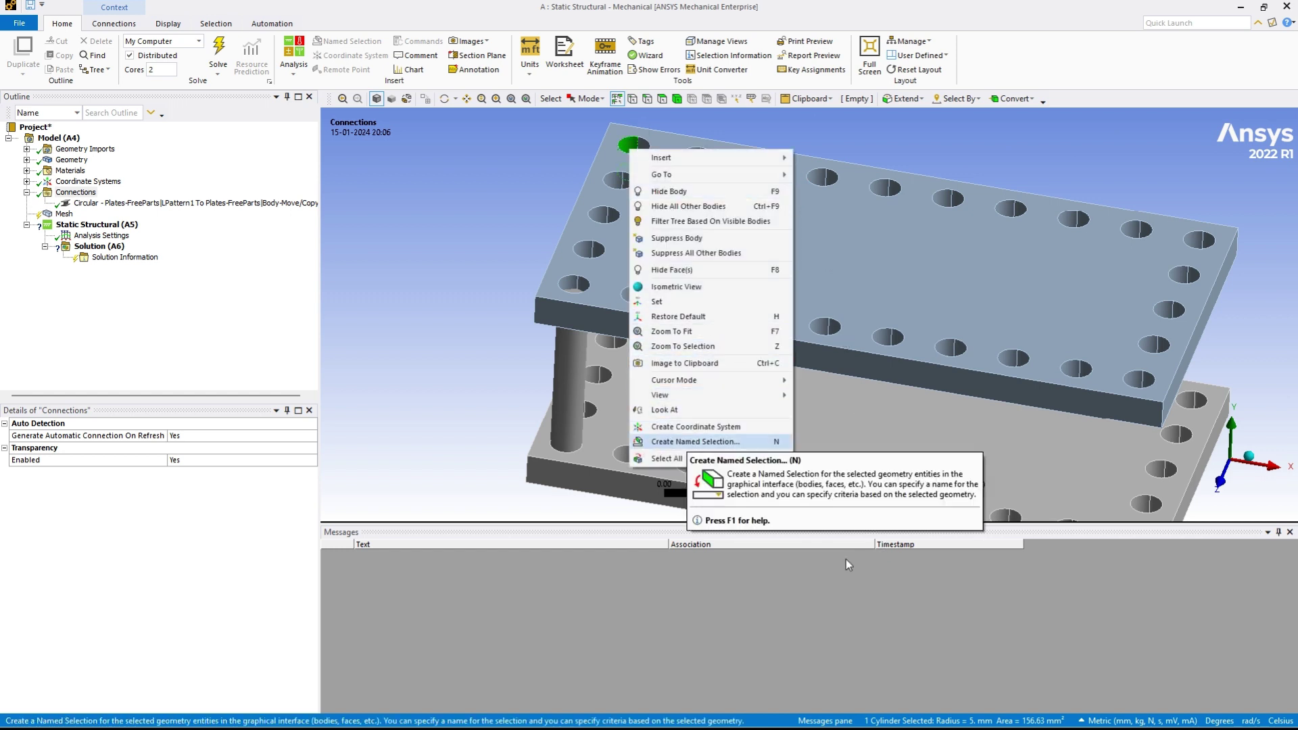
key("Return")
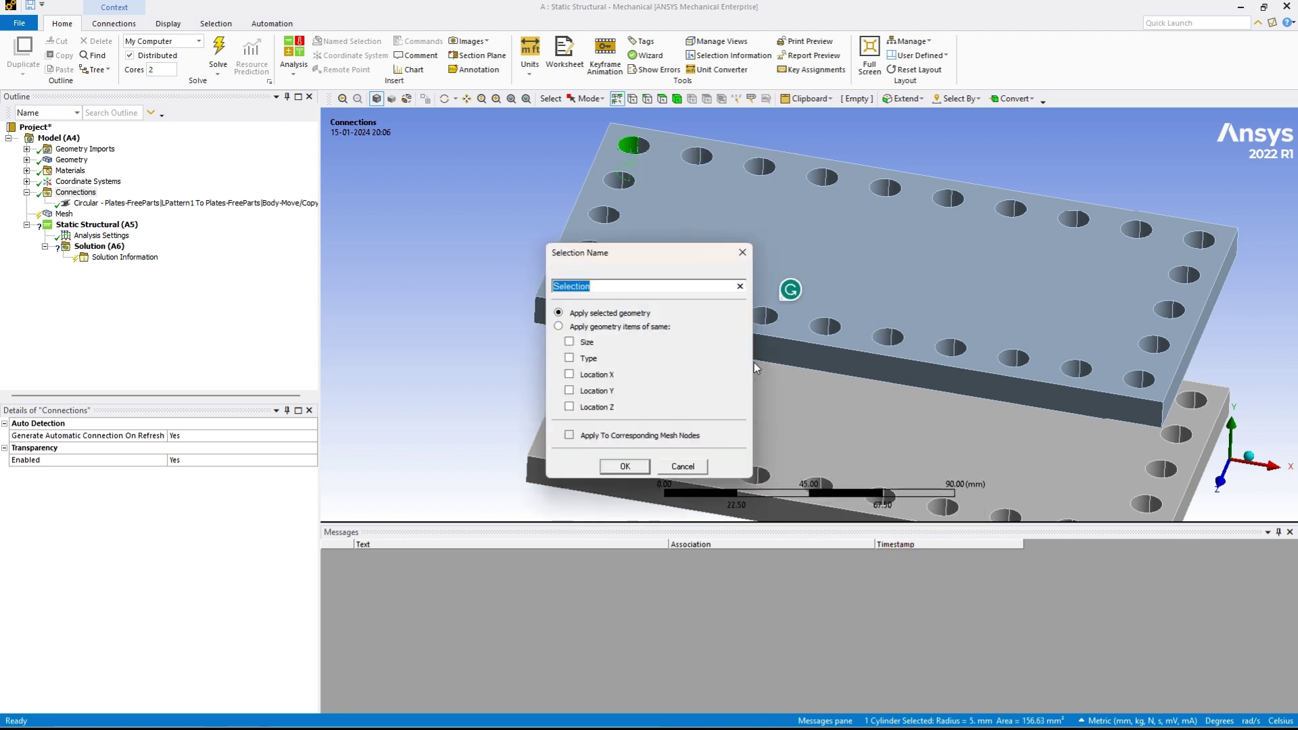
type("Top_Plate")
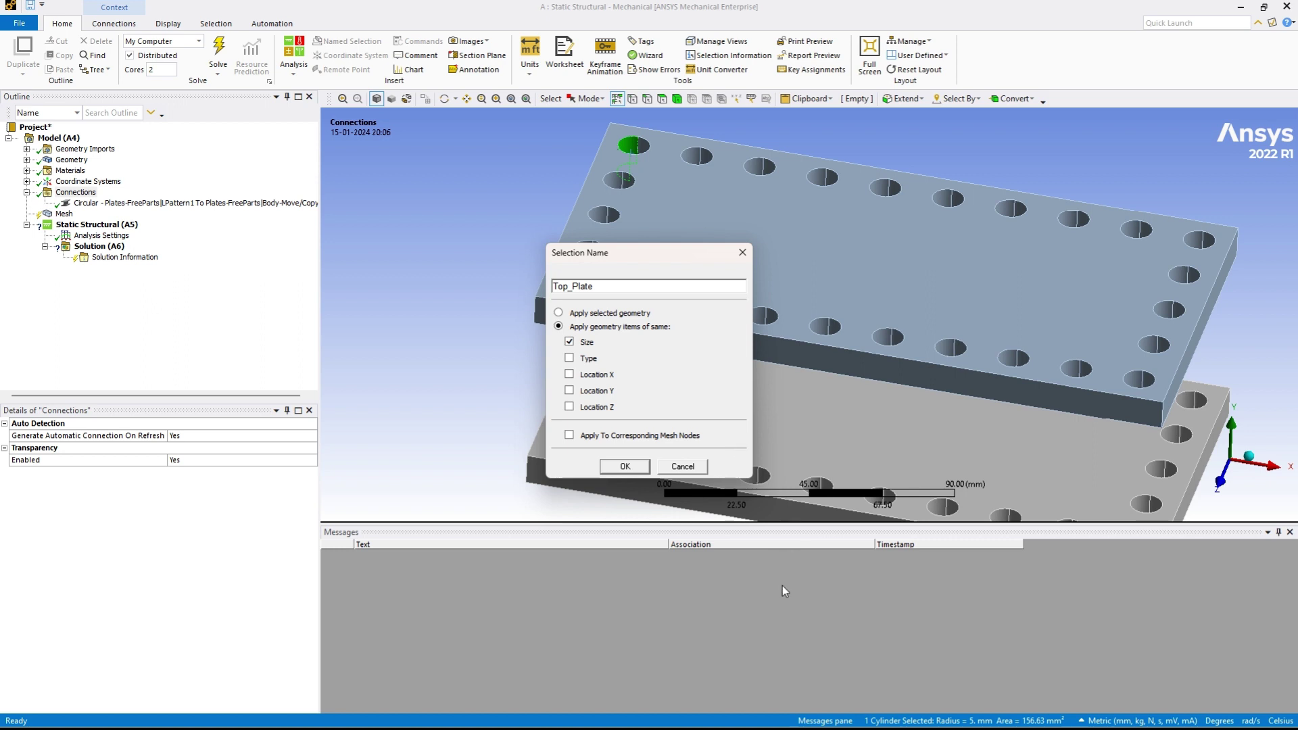
key("Return")
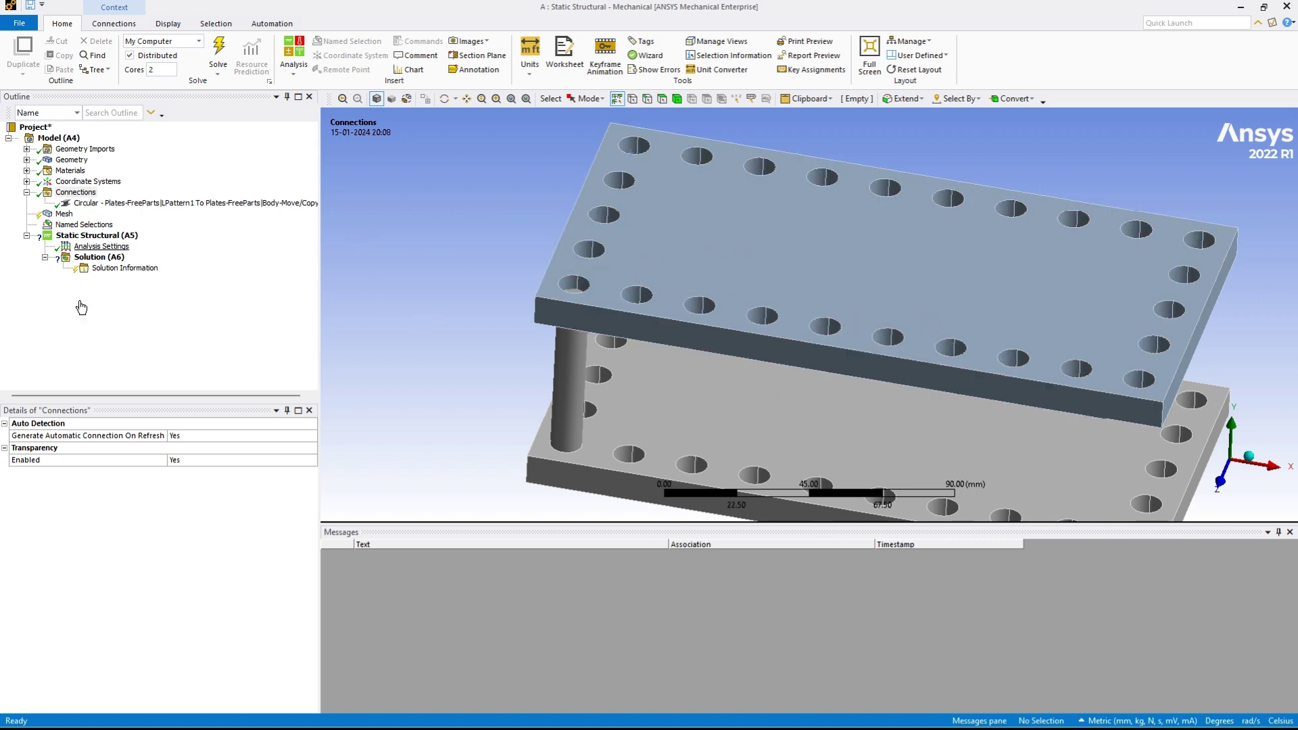
left_click(114, 284)
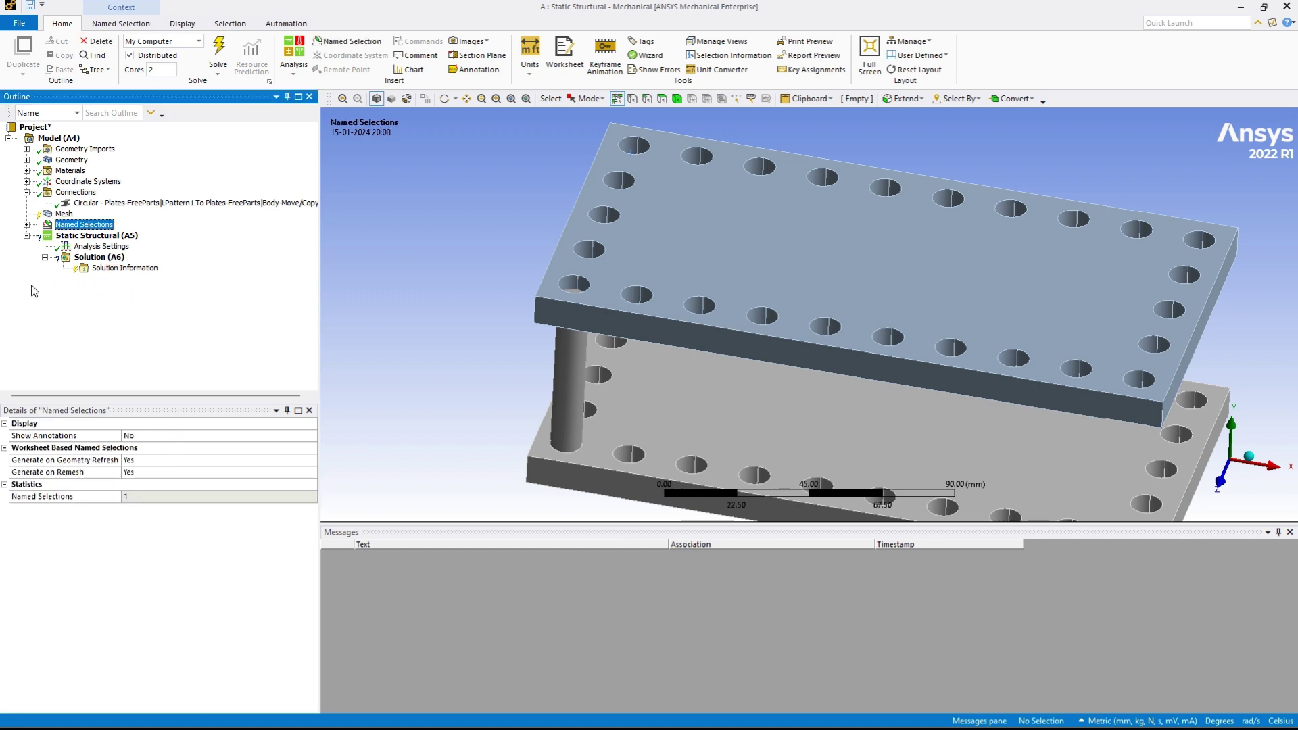
- Examine which hole faces on both plates the Top_Plate named selection contains
left_click(27, 224)
left_click(94, 235)
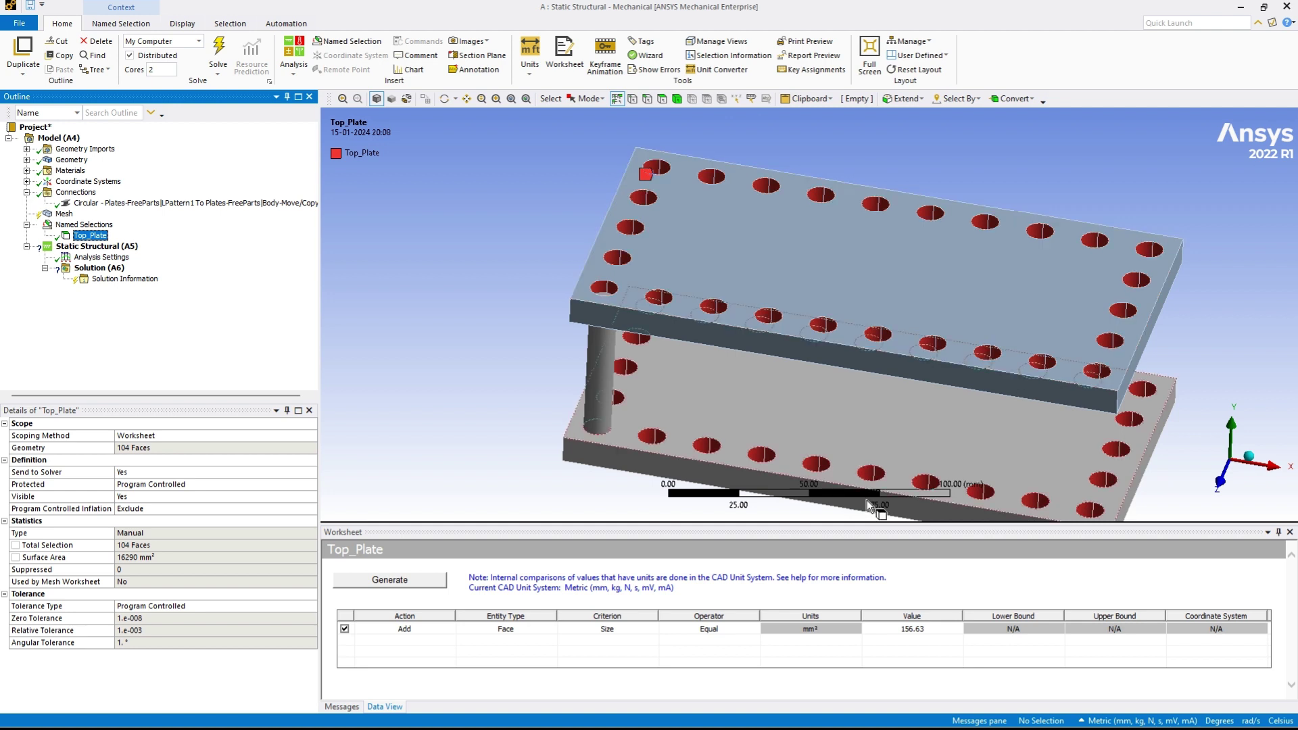
scroll(944, 512, "up", 2)
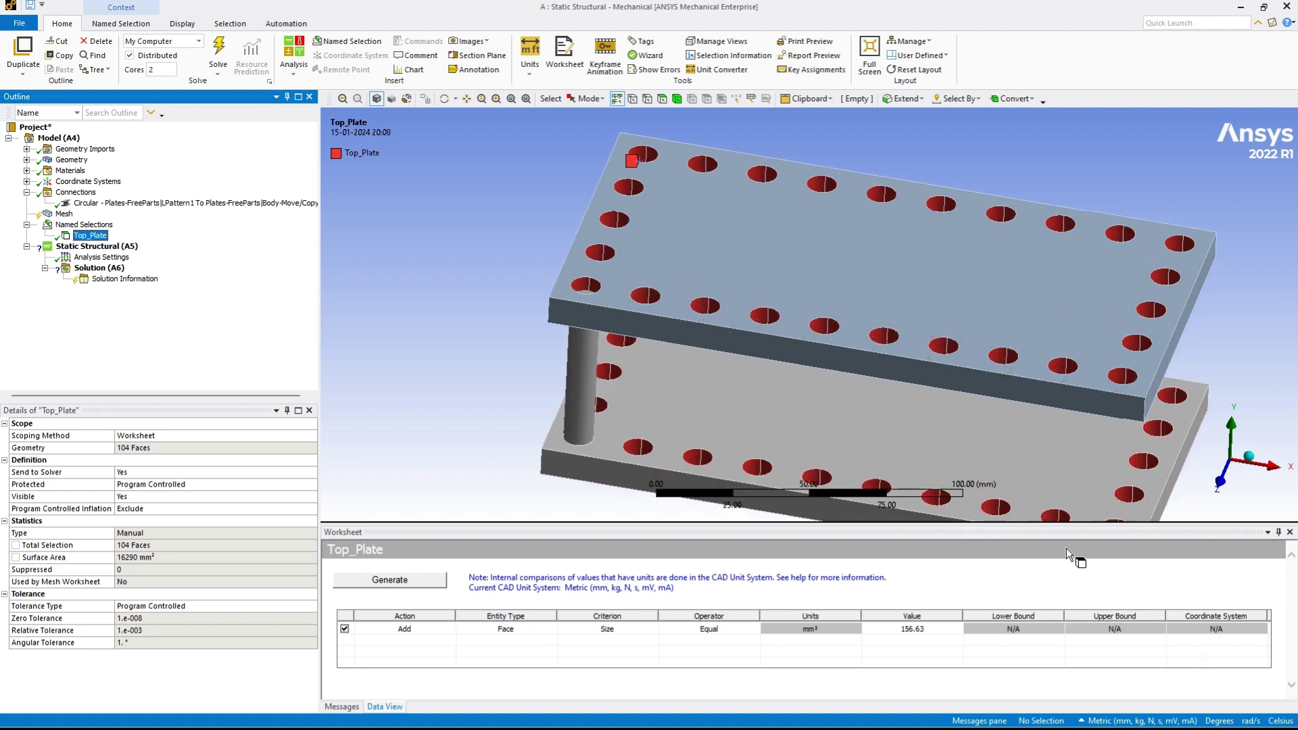
scroll(968, 550, "down", 2)
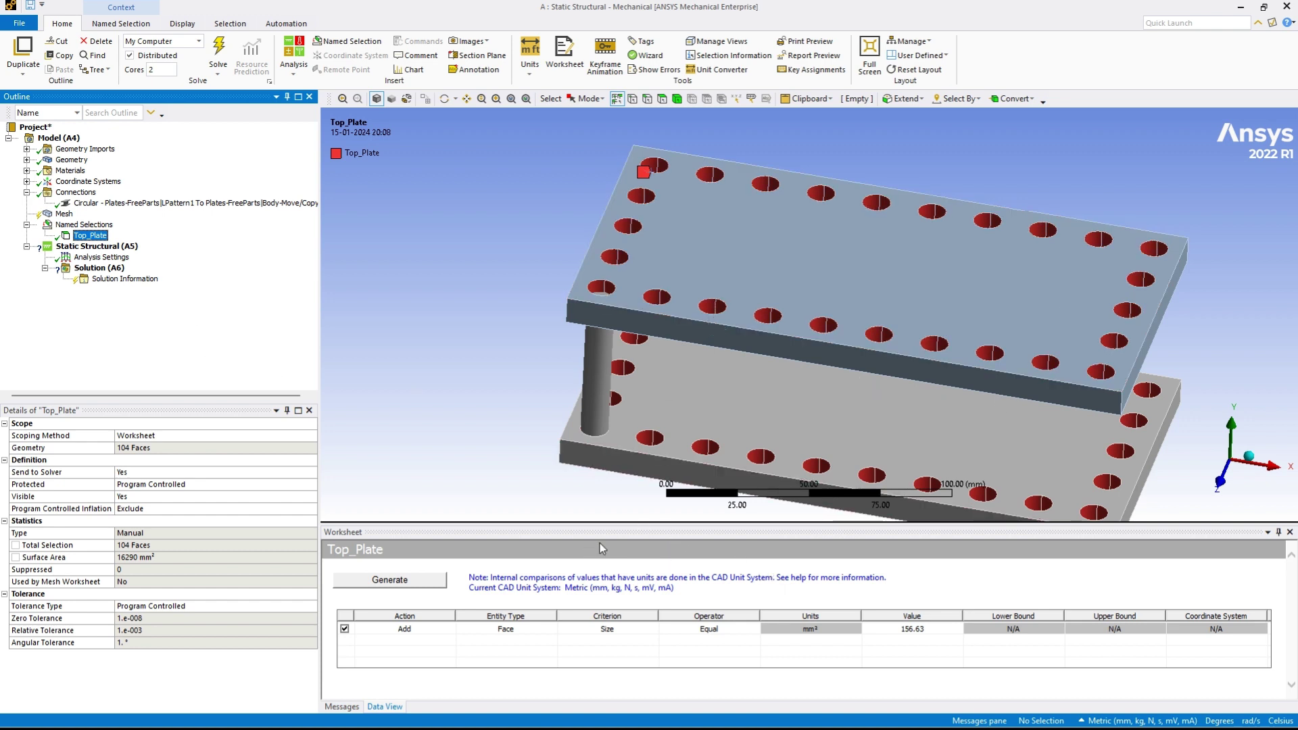
middle_click_drag(667, 406, 744, 430)
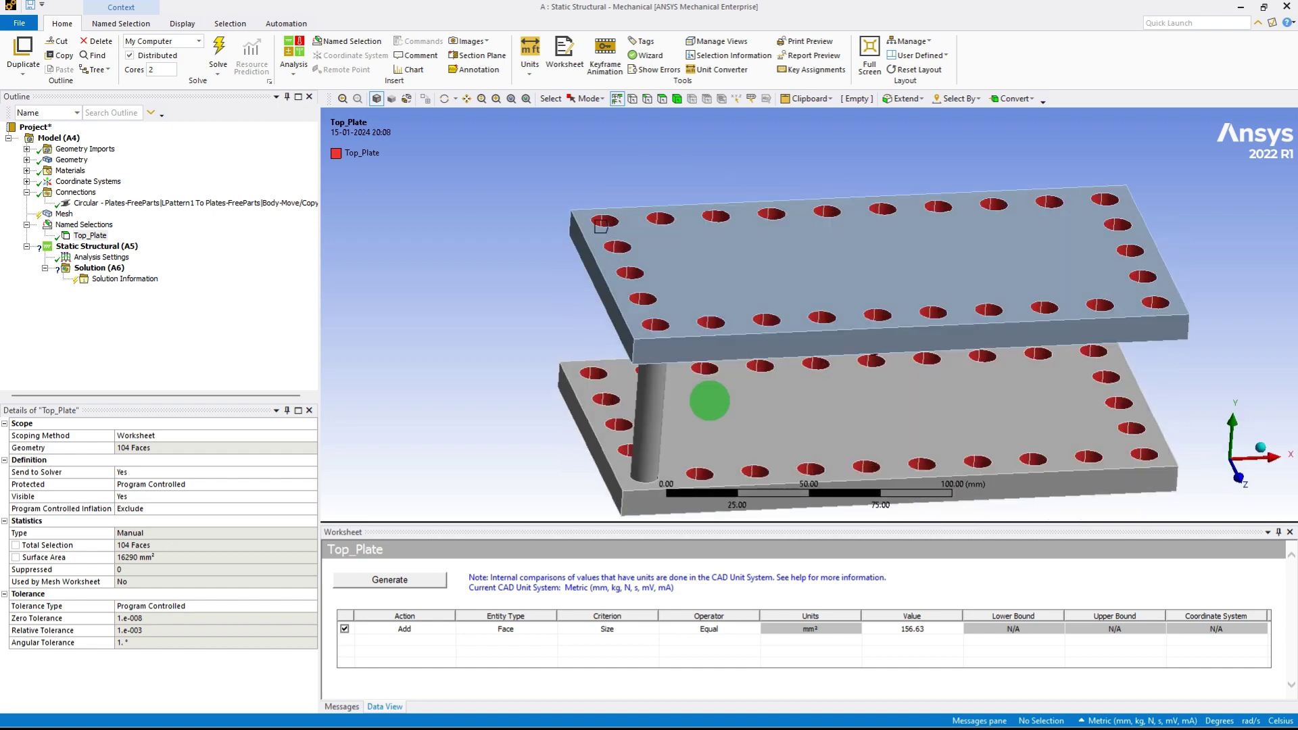
scroll(750, 433, "up", 2)
scroll(751, 434, "down", 3)
middle_click_drag(1011, 495, 921, 484)
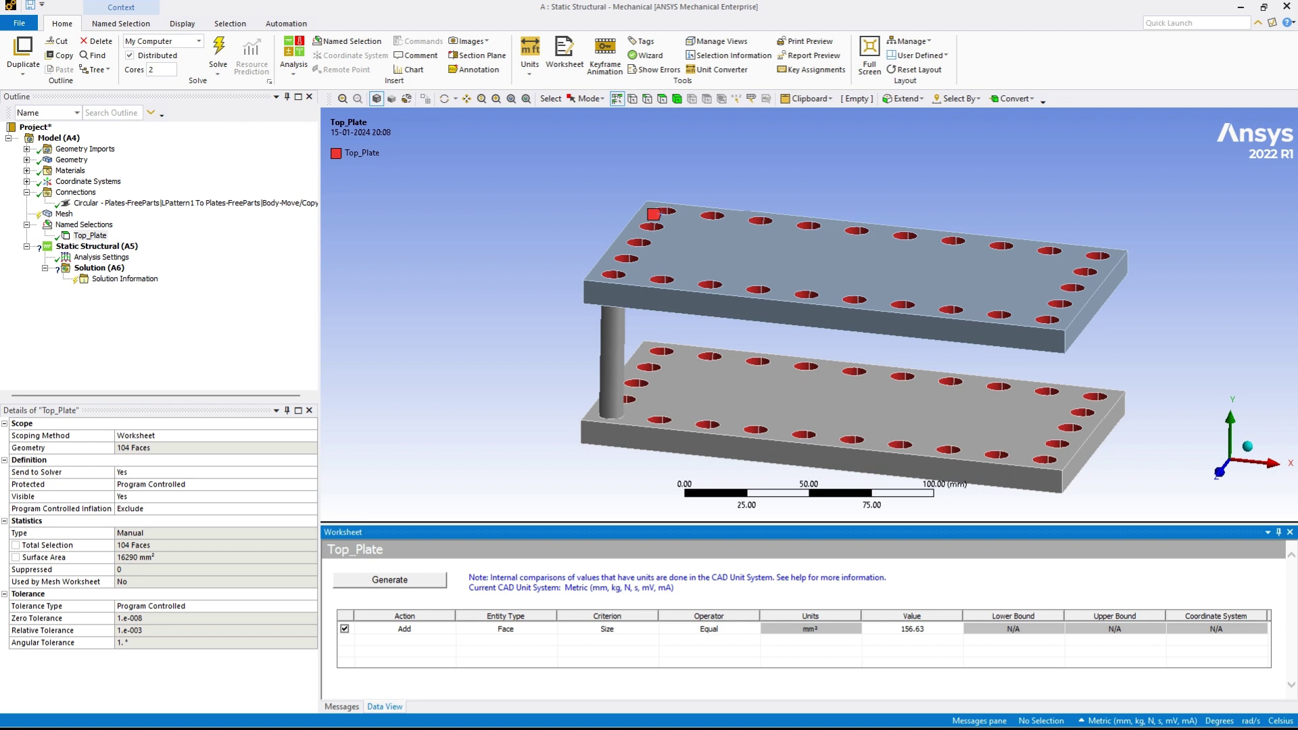
left_click(1057, 467)
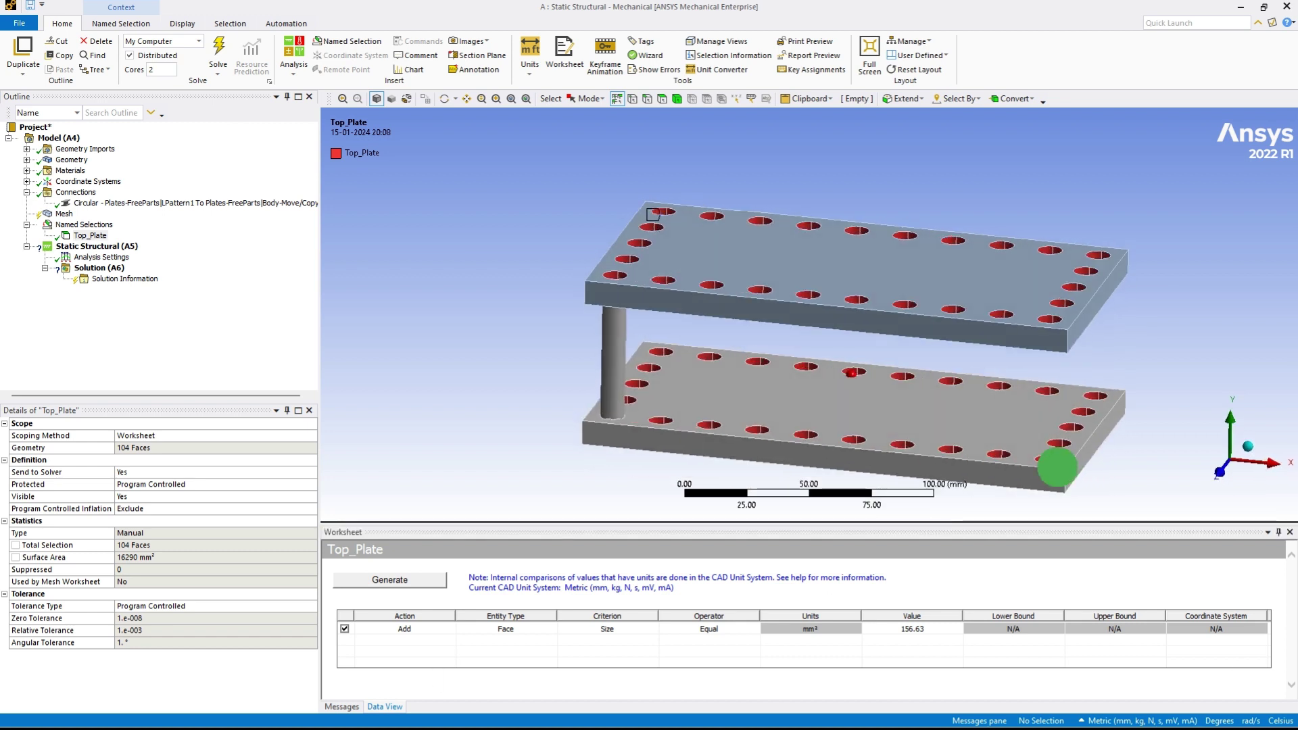
middle_click_drag(1057, 466, 922, 506)
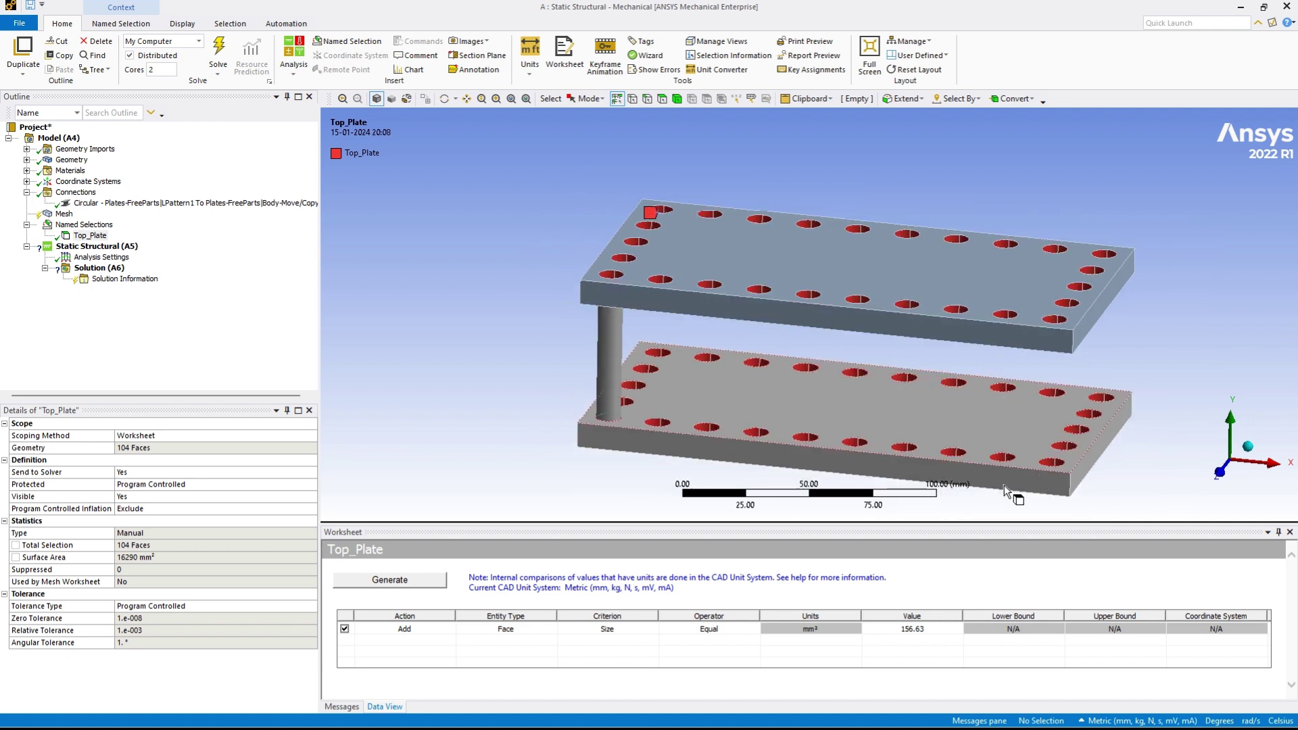
middle_click_drag(1061, 513, 1051, 499)
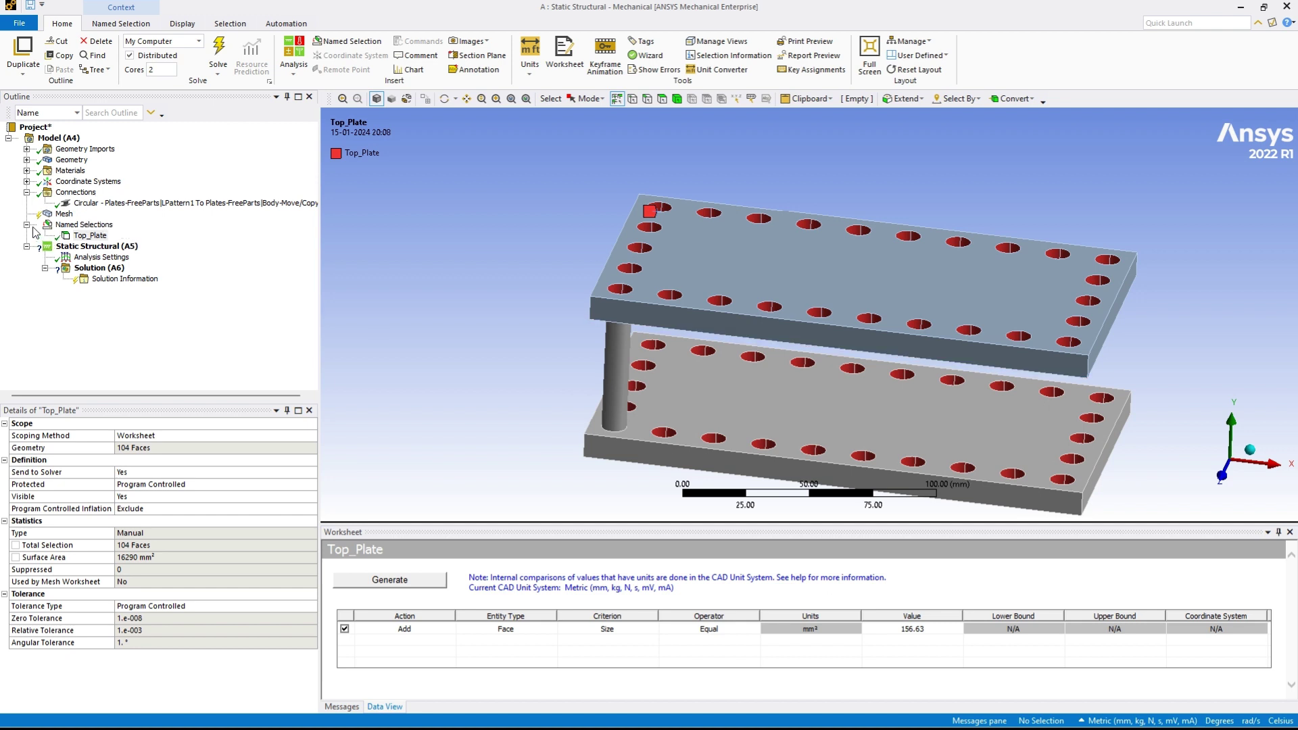
- Check the Global Coordinate System's origin and axis directions relative to the plates, and return to the Top_Plate named selection
left_click(114, 246)
left_click(114, 192)
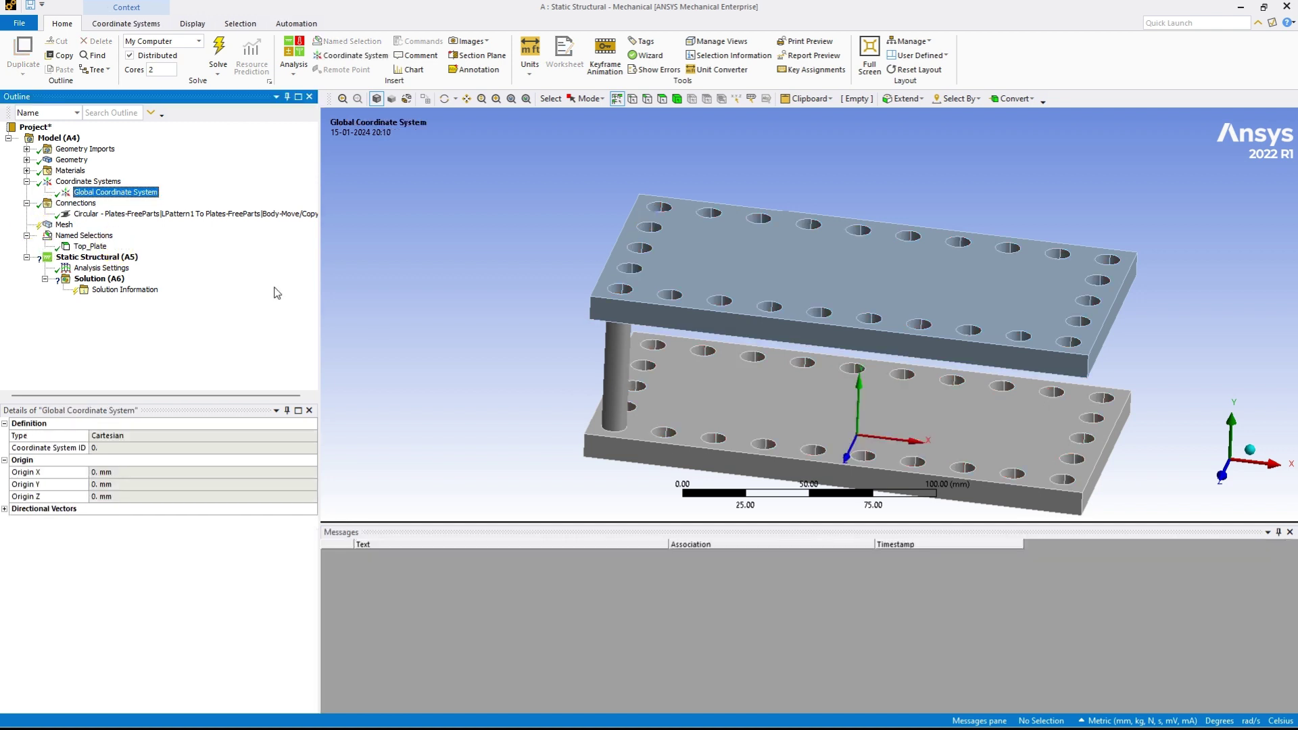
mouse_move(940, 500)
middle_mouse_down()
mouse_move(916, 444)
mouse_move(939, 493)
mouse_move(932, 452)
mouse_move(941, 501)
middle_mouse_up()
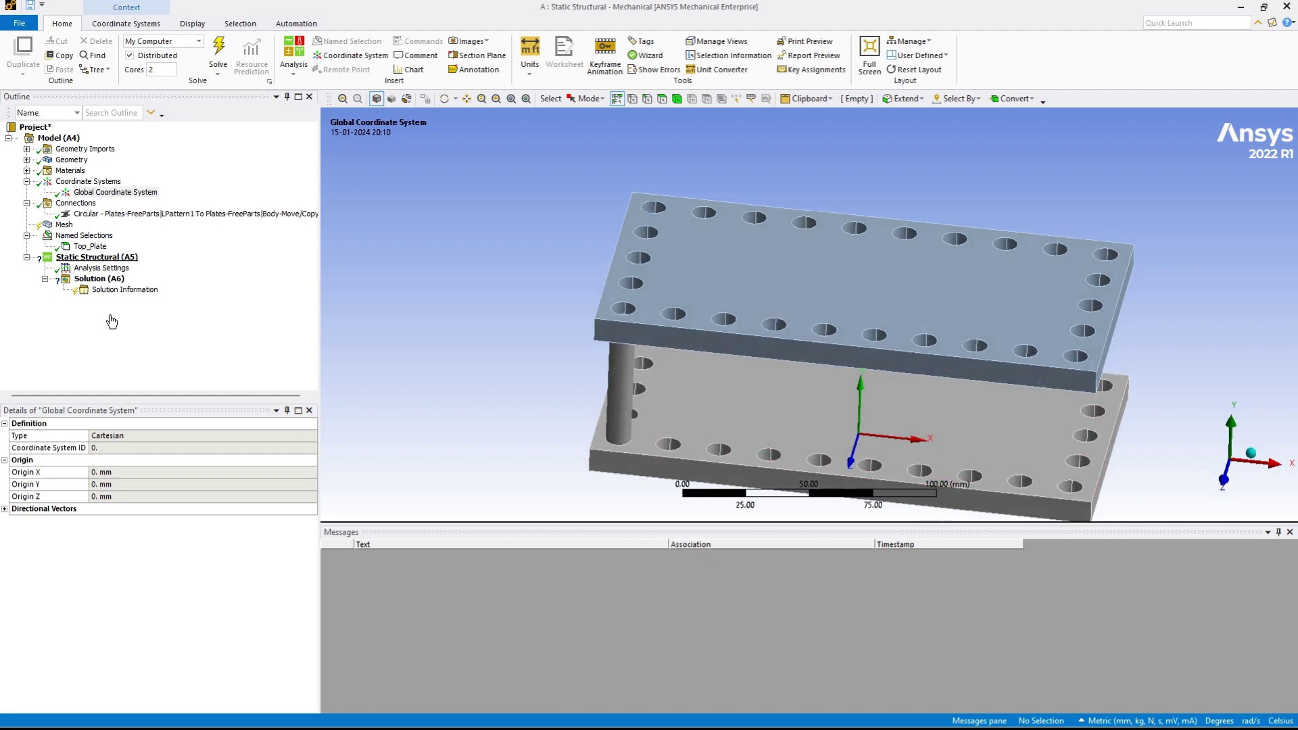
left_click(90, 247)
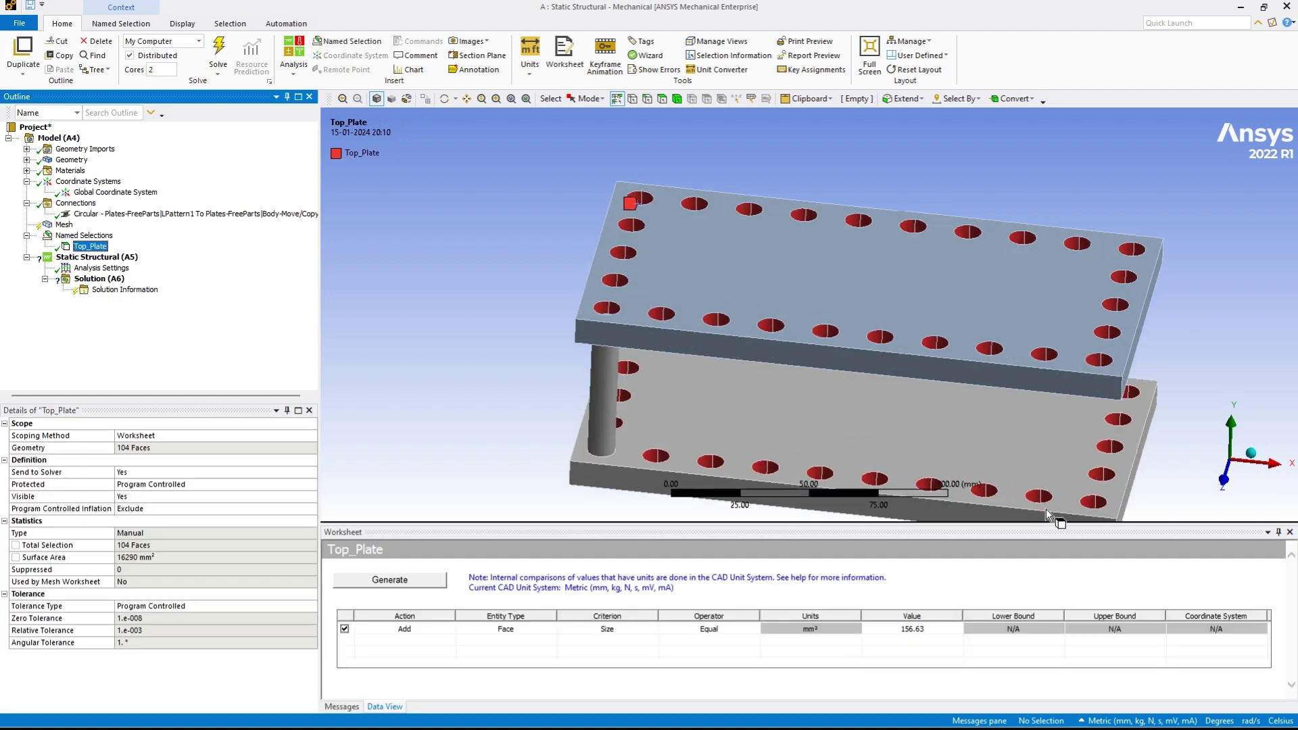
mouse_move(1045, 508)
middle_mouse_down()
mouse_move(997, 446)
mouse_move(1015, 487)
mouse_move(1022, 472)
mouse_move(1007, 499)
middle_mouse_up()
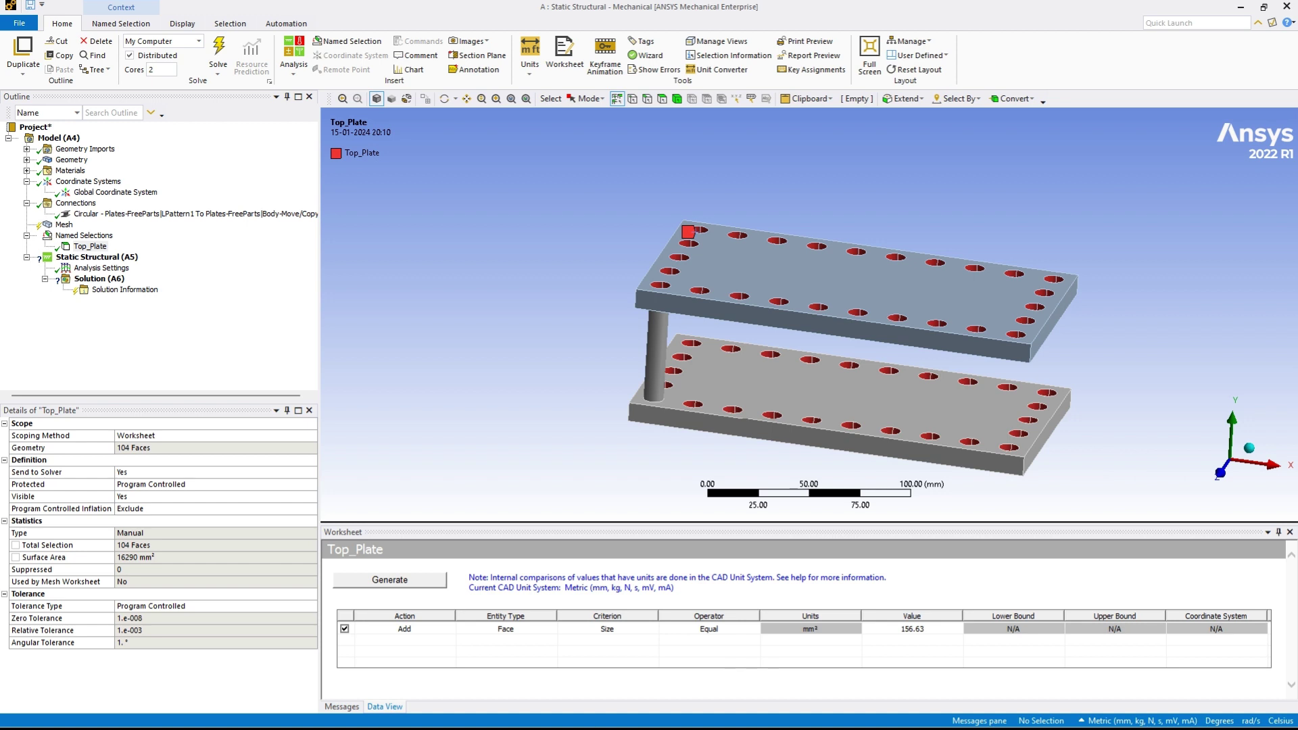
- Add a second row to the Top_Plate worksheet and set its action to Filter
right_click(487, 671)
left_click(487, 662)
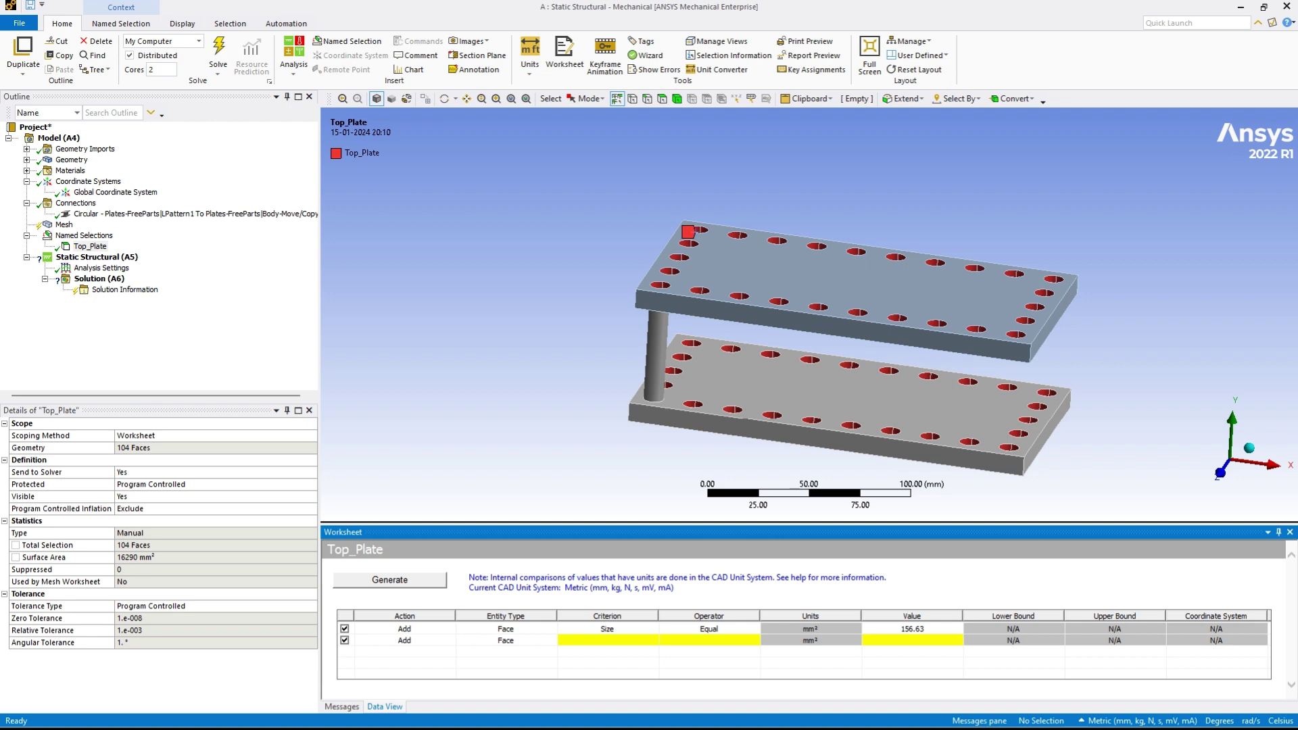
left_click(404, 641)
left_click(448, 642)
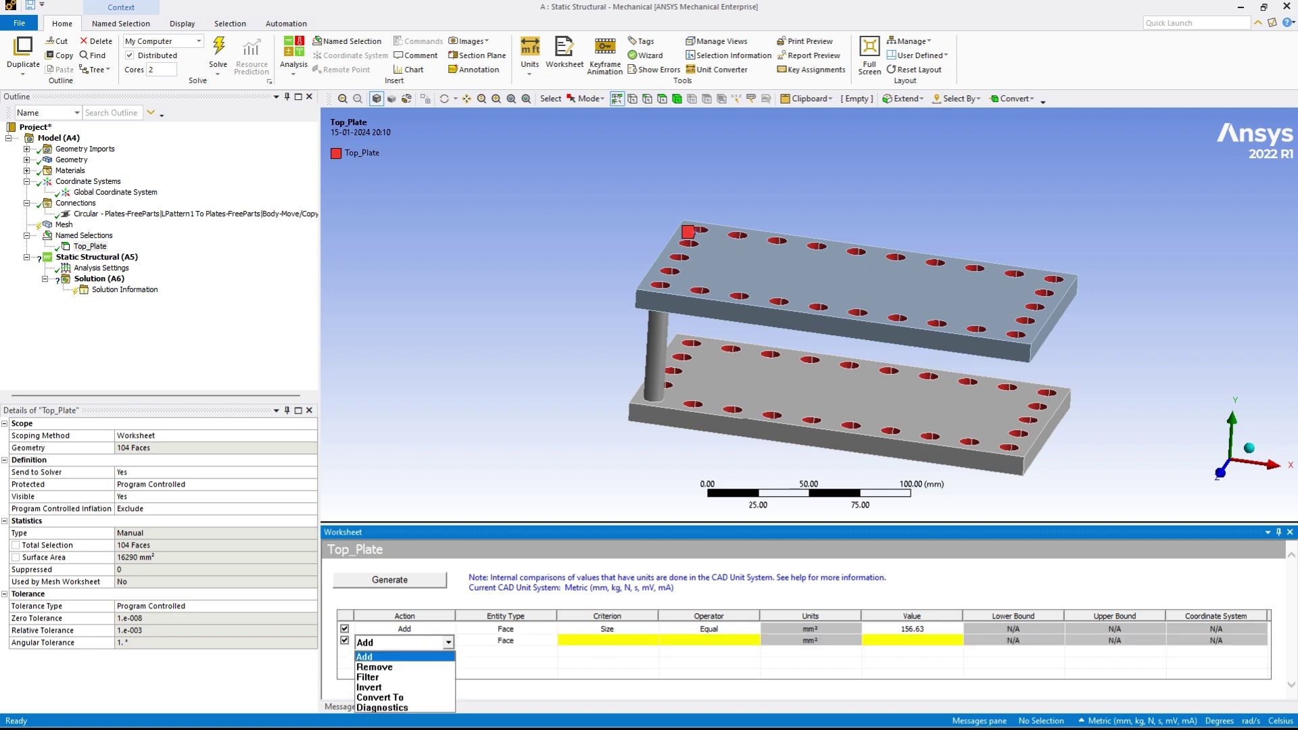
key("Down")
key("Down")
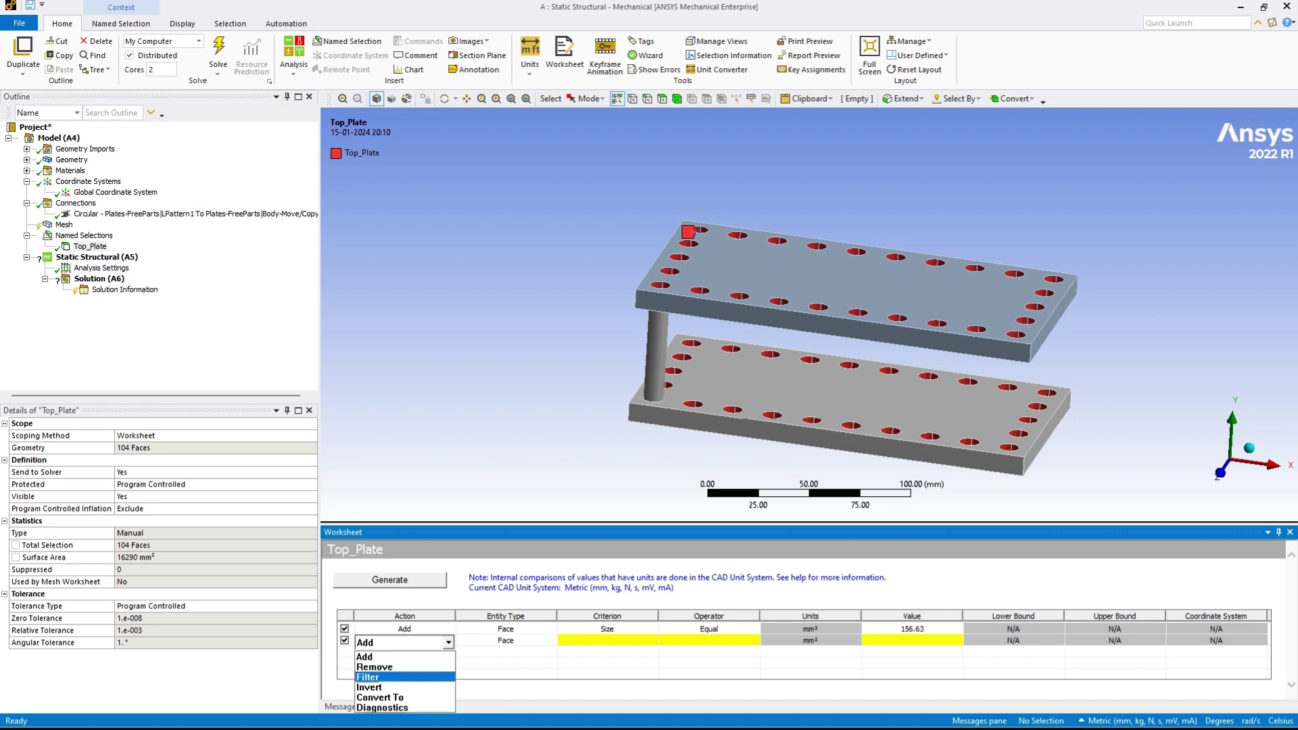
key("Return")
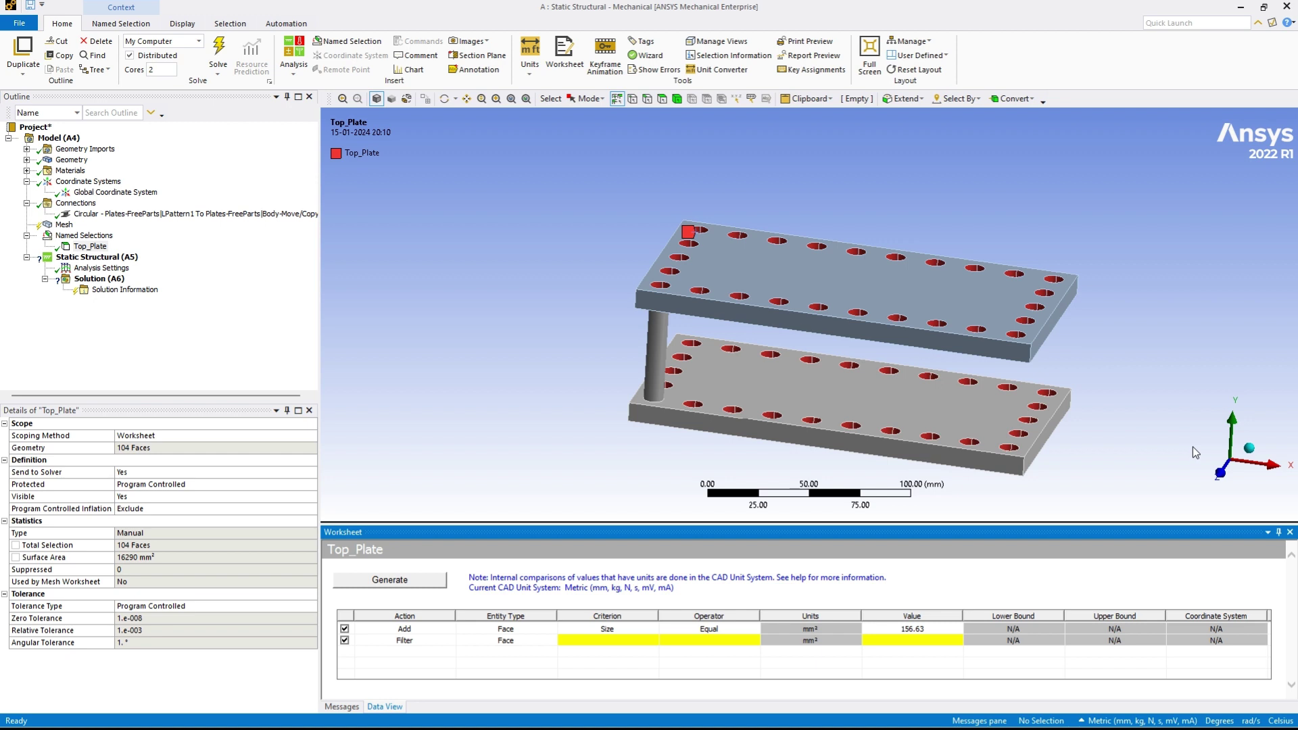
- Set the filter row's criterion to Location Y and its operator to Greater Than or Equal
left_click(404, 640)
left_click(606, 640)
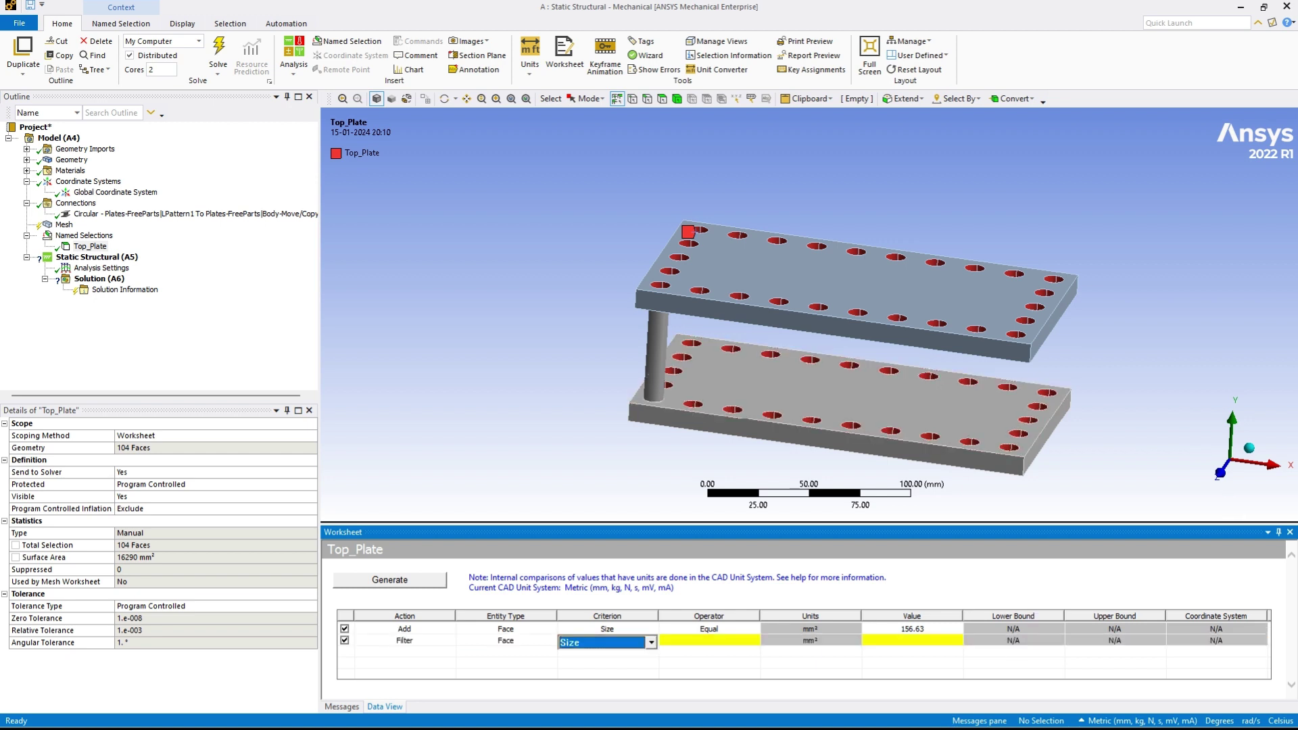
left_click(651, 642)
left_click(603, 578)
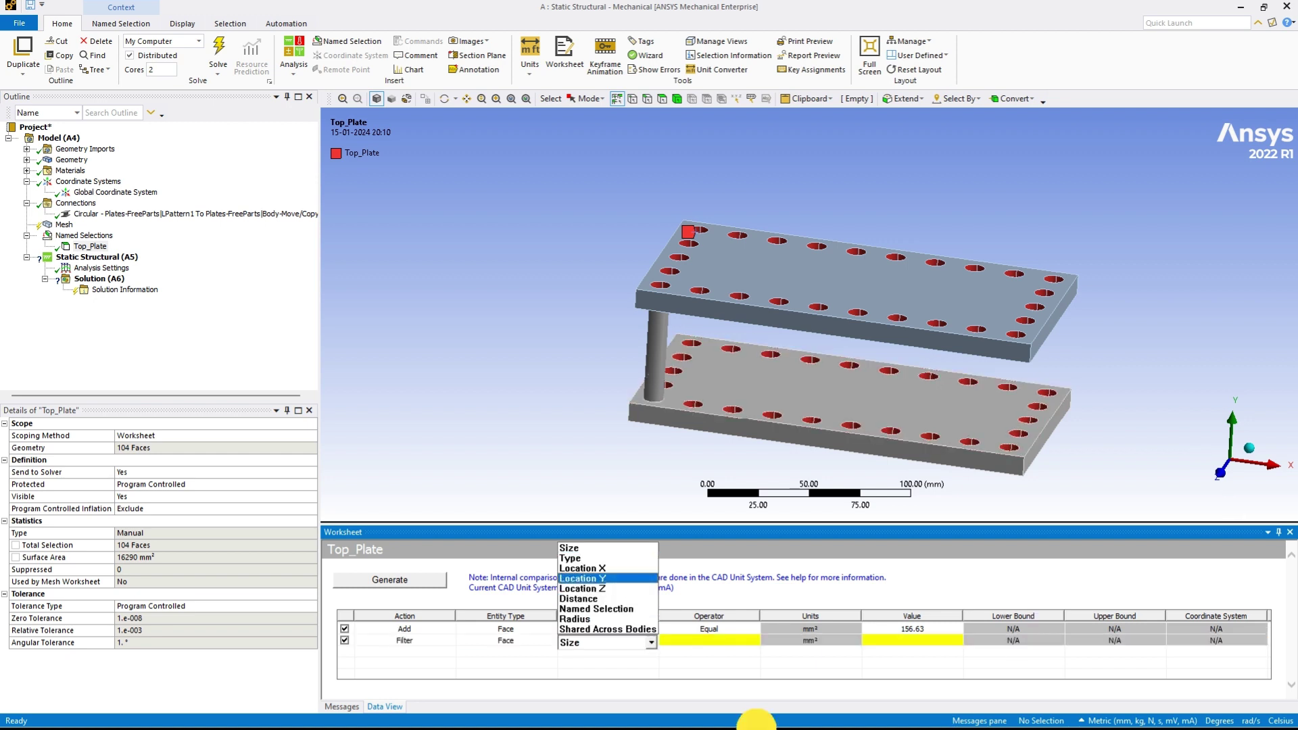
left_click(708, 640)
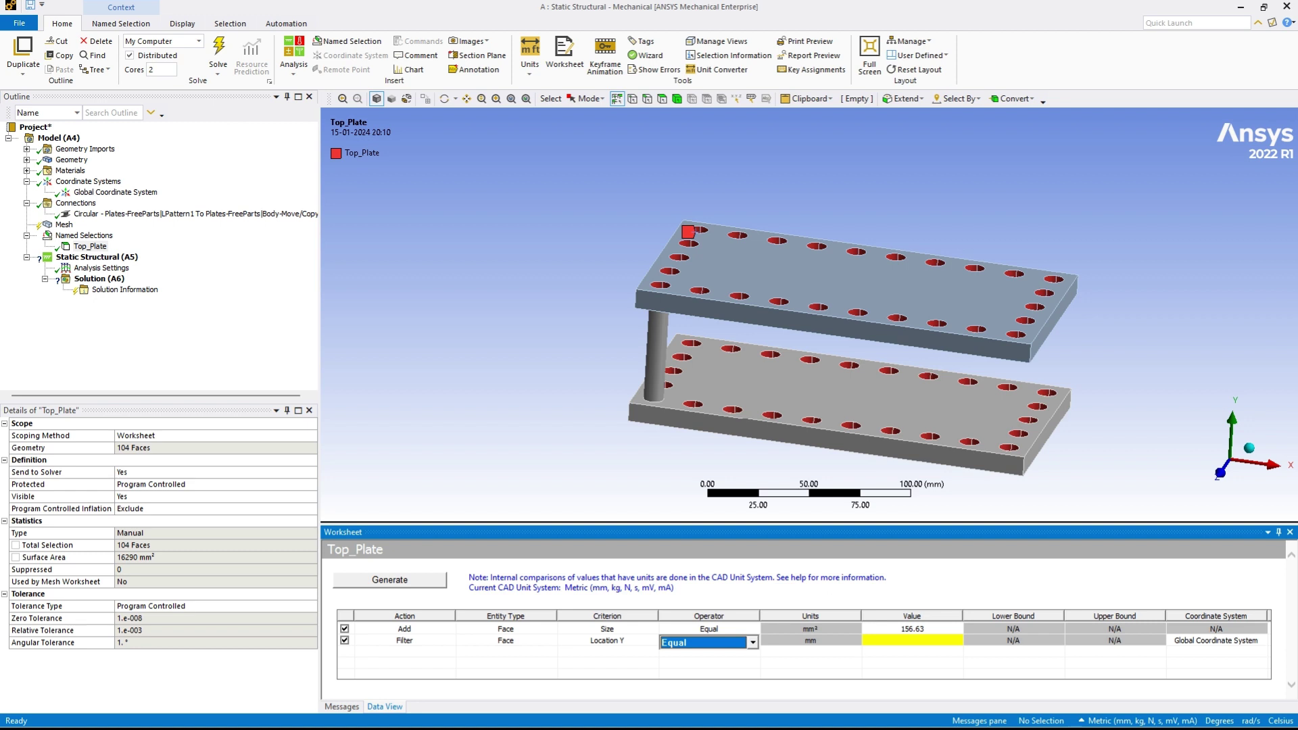
left_click(751, 642)
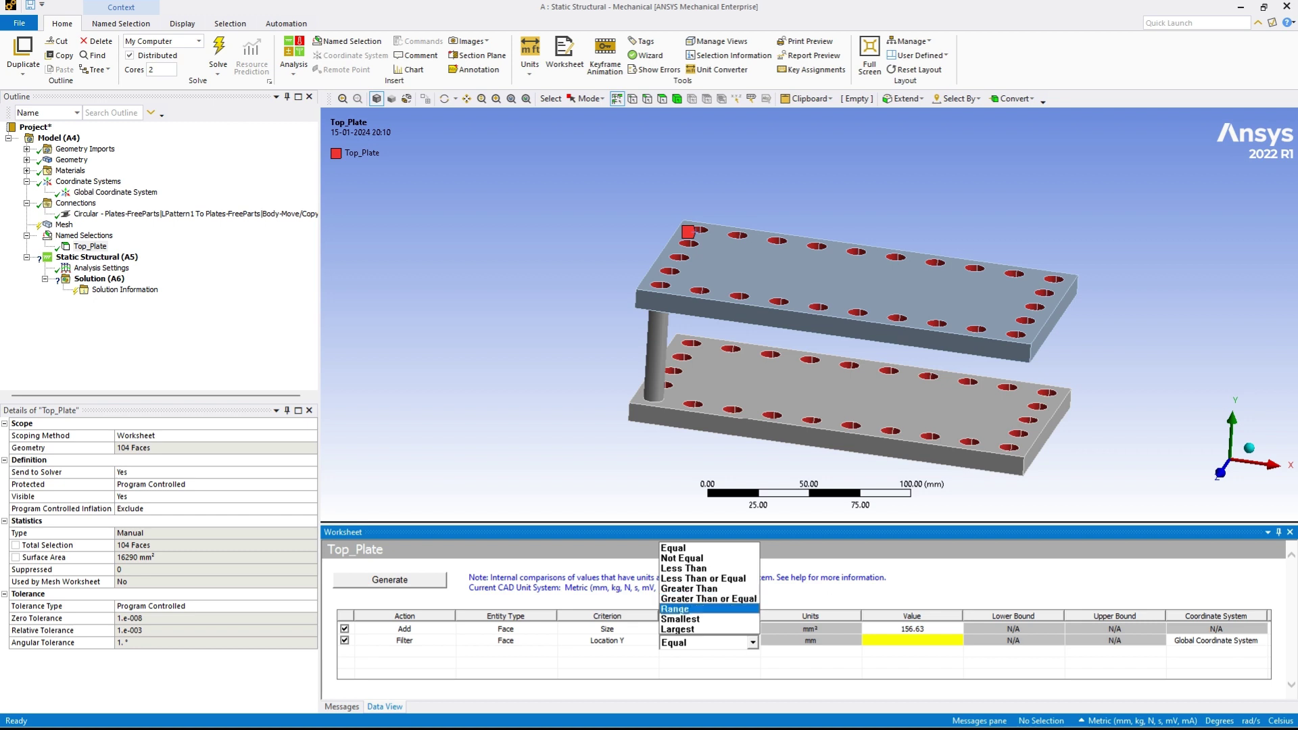
left_click(708, 598)
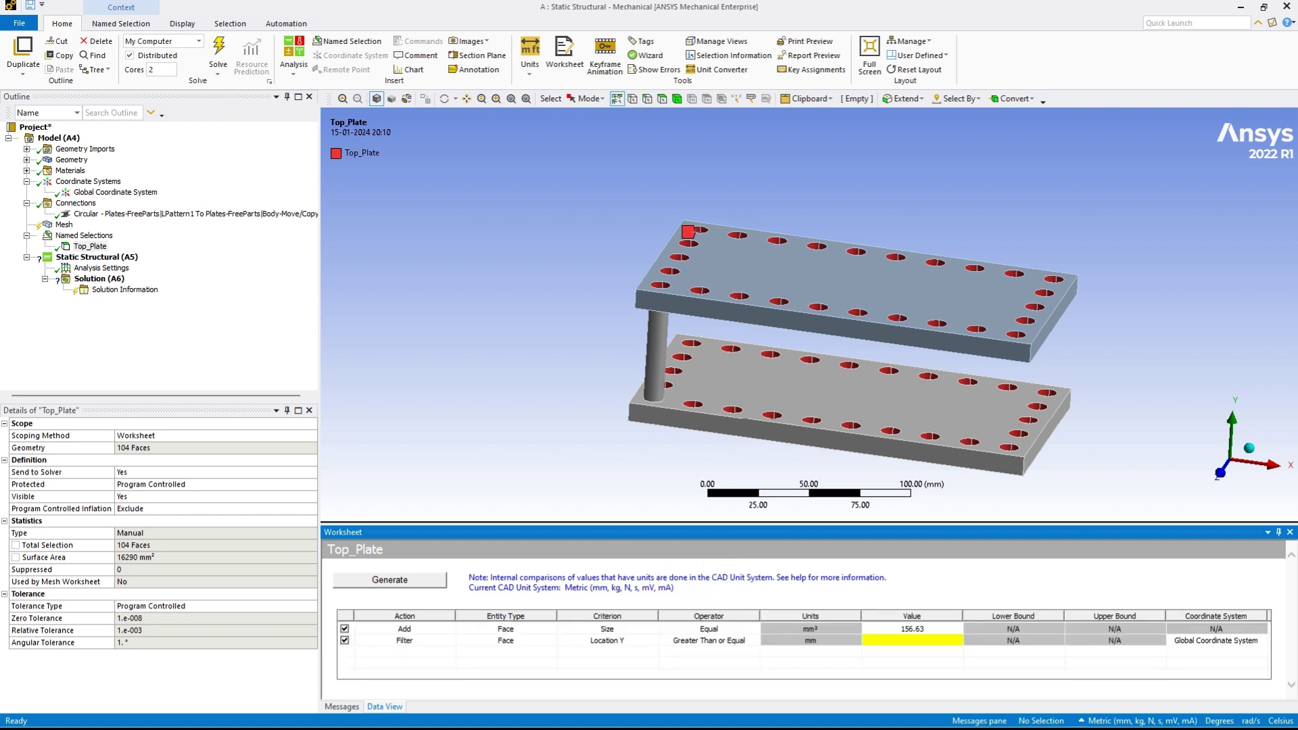
- Set the Location Y filter value to 25 mm and generate the Top_Plate named selection
left_click(911, 640)
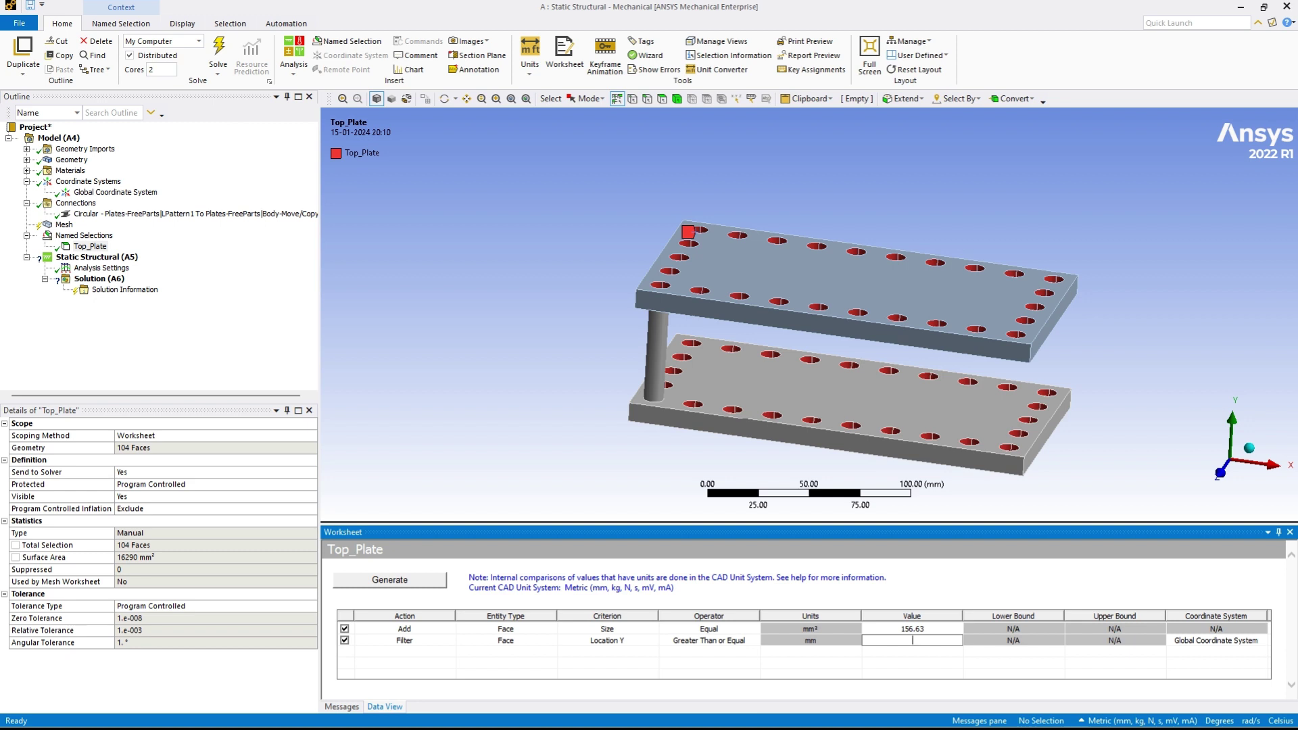
type("25")
left_click(389, 579)
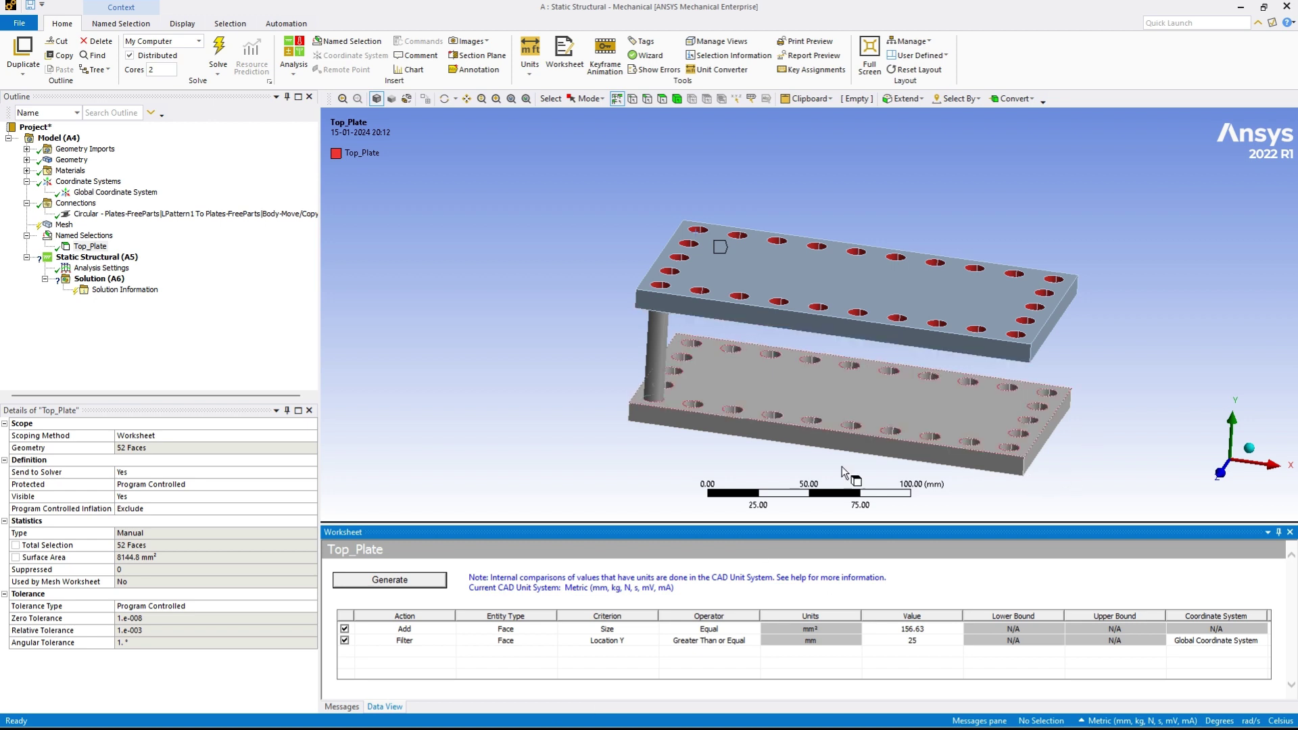
mouse_move(679, 515)
middle_mouse_down()
mouse_move(687, 423)
mouse_move(683, 440)
mouse_move(696, 441)
middle_mouse_up()
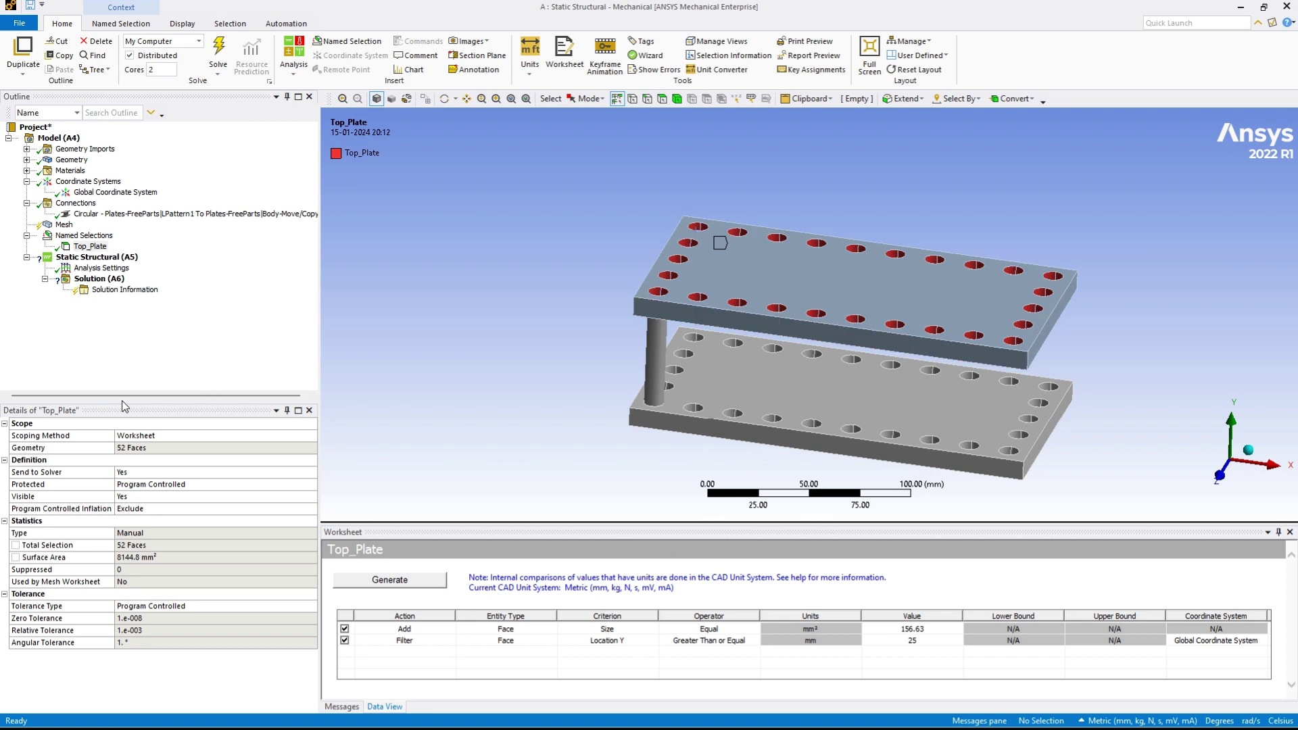
- Duplicate the Top_Plate named selection and rename the copy Bottom_Plate
left_click(121, 379)
right_click(93, 246)
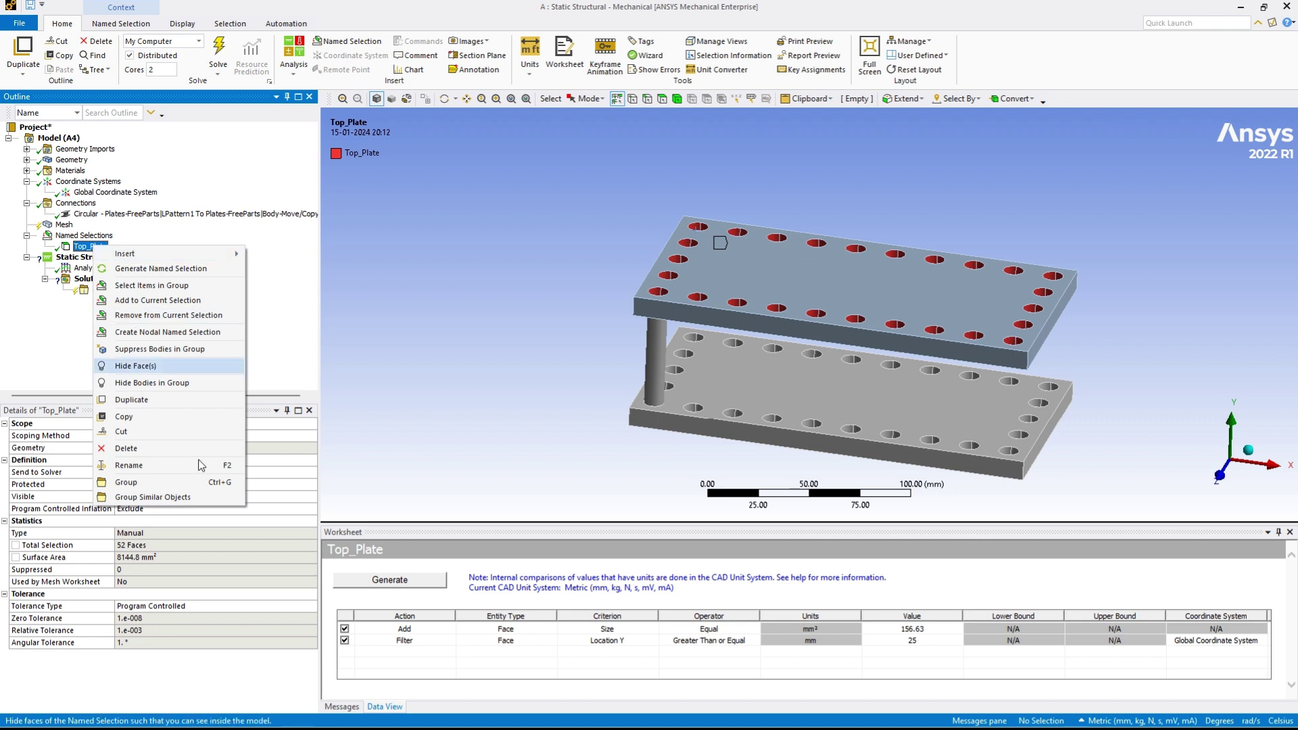
left_click(187, 503)
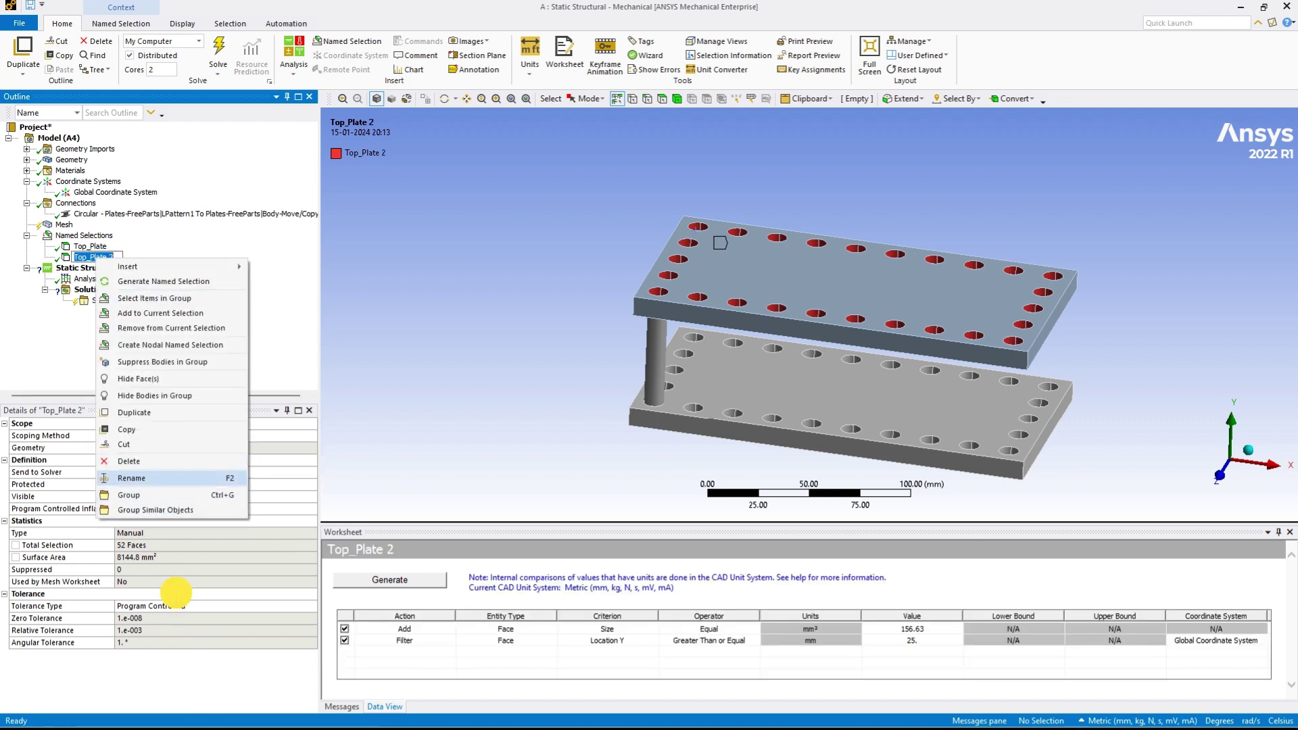
left_click(169, 479)
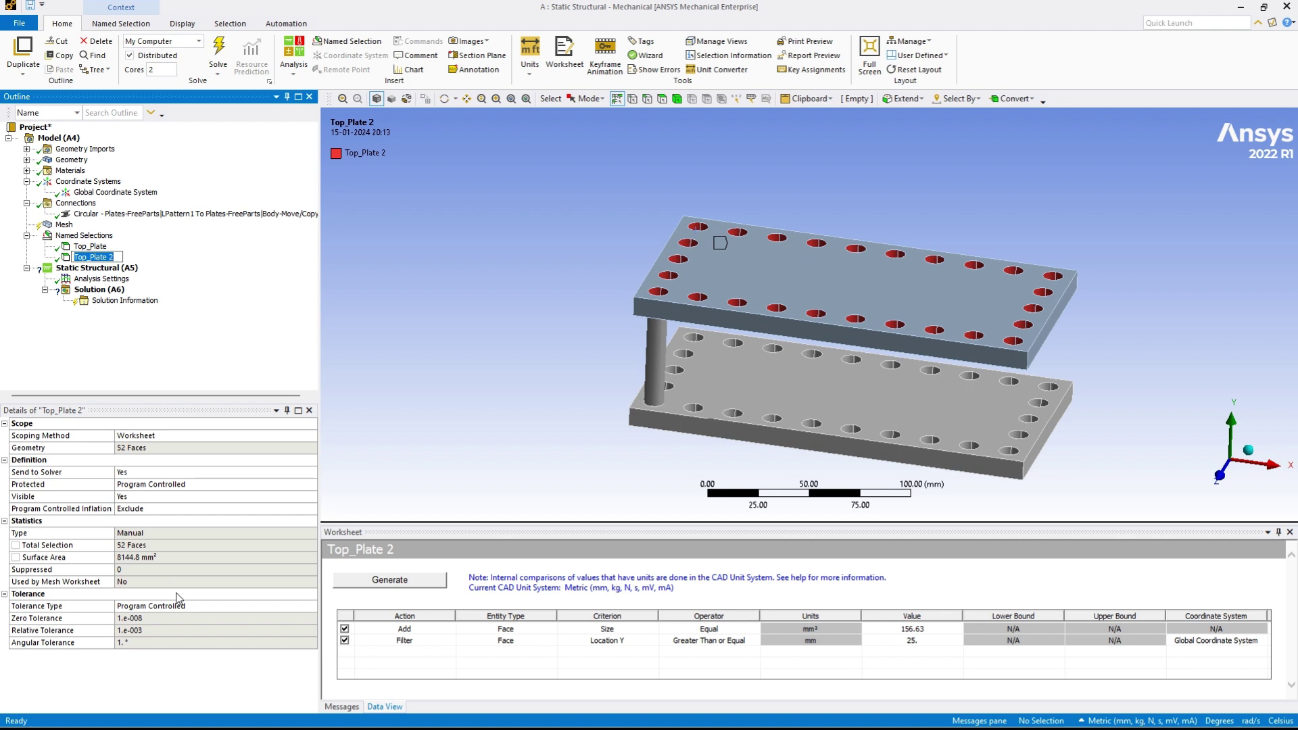
type("Bottom_Plate")
key("Return")
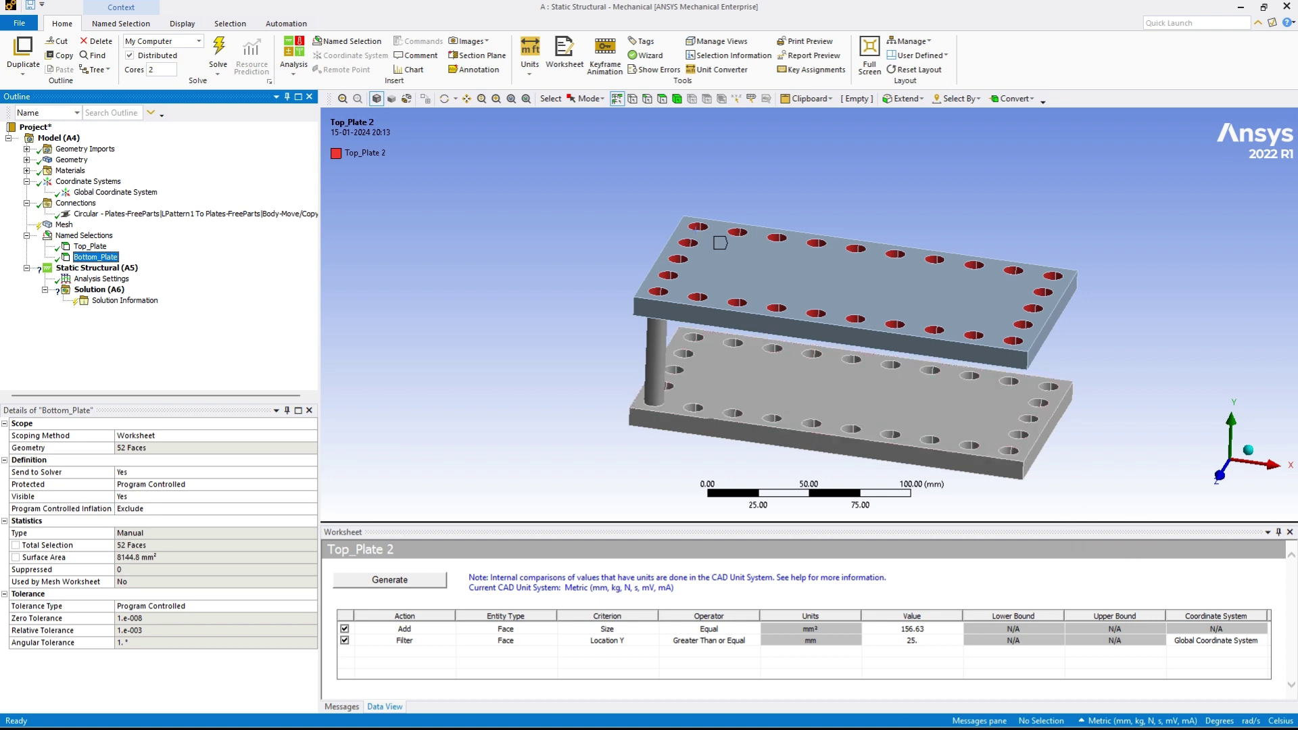
- Change the Bottom_Plate Location Y filter's operator to Less Than and regenerate the named selection
left_click(708, 640)
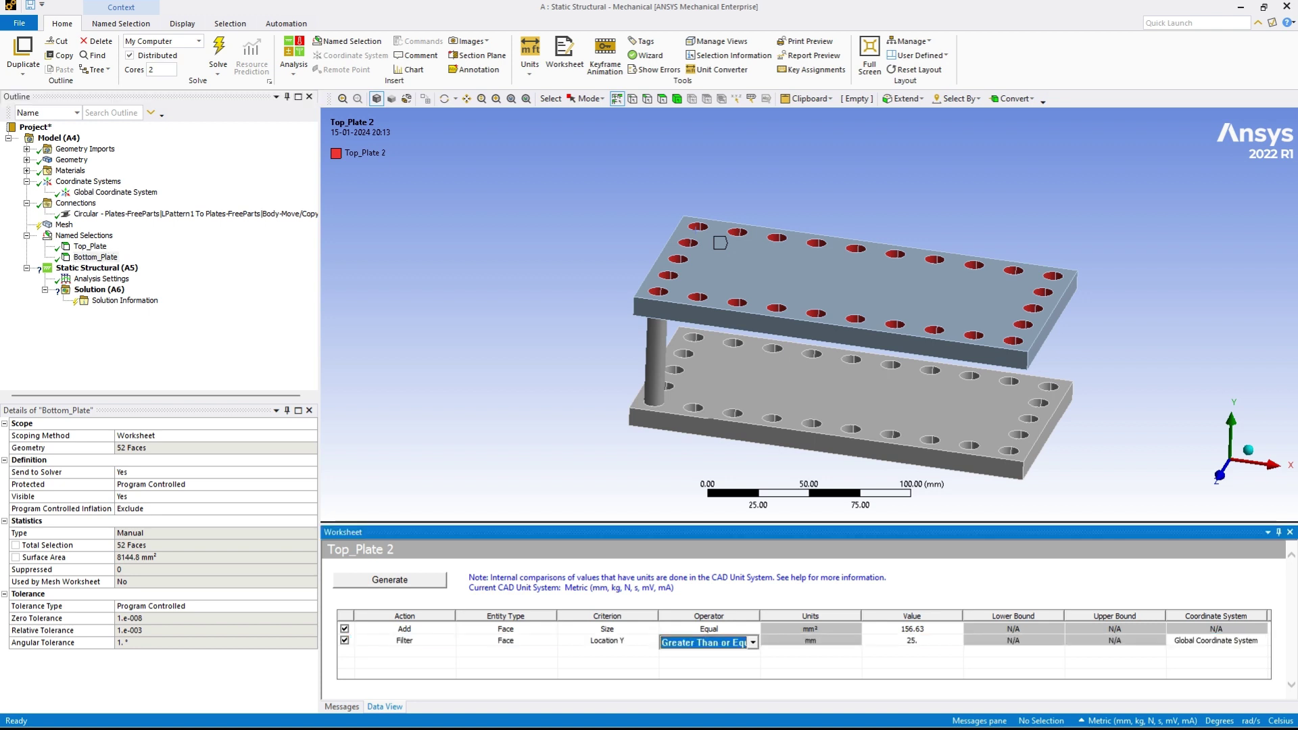
left_click(752, 642)
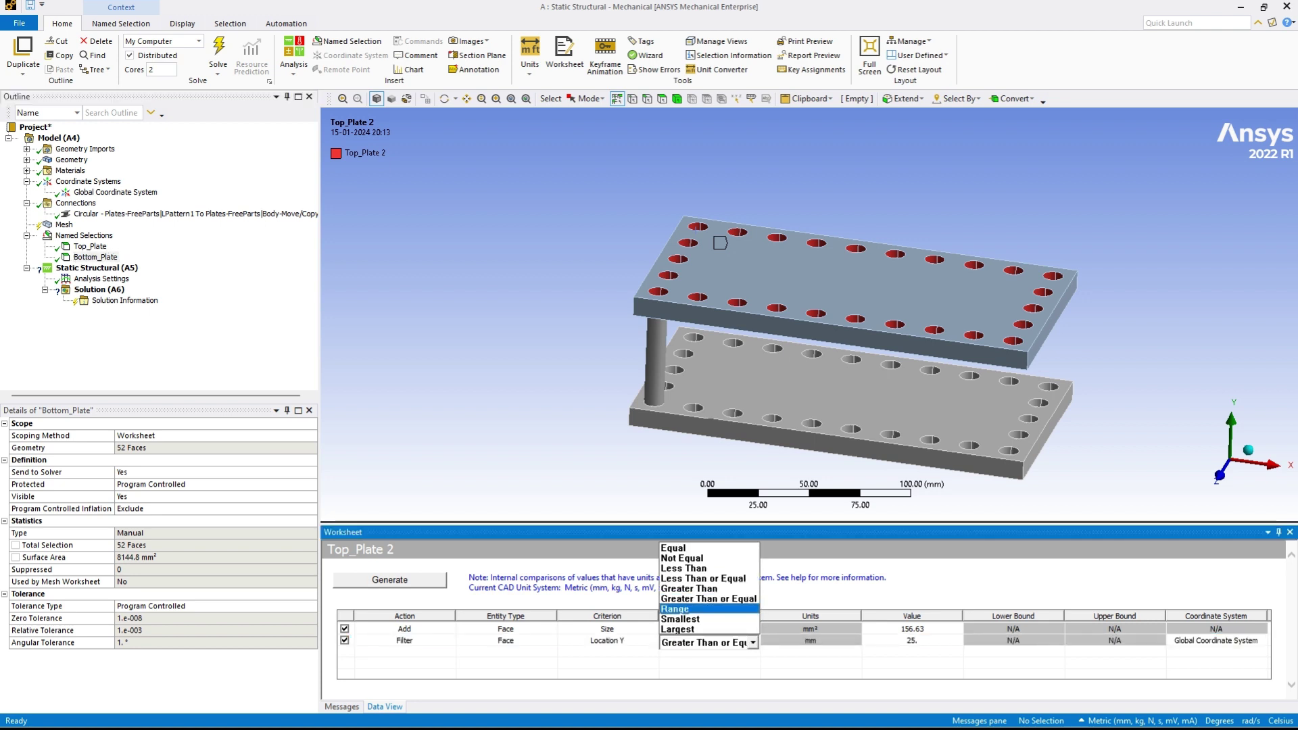
key("Up")
key("Up")
key("Up")
key("Up")
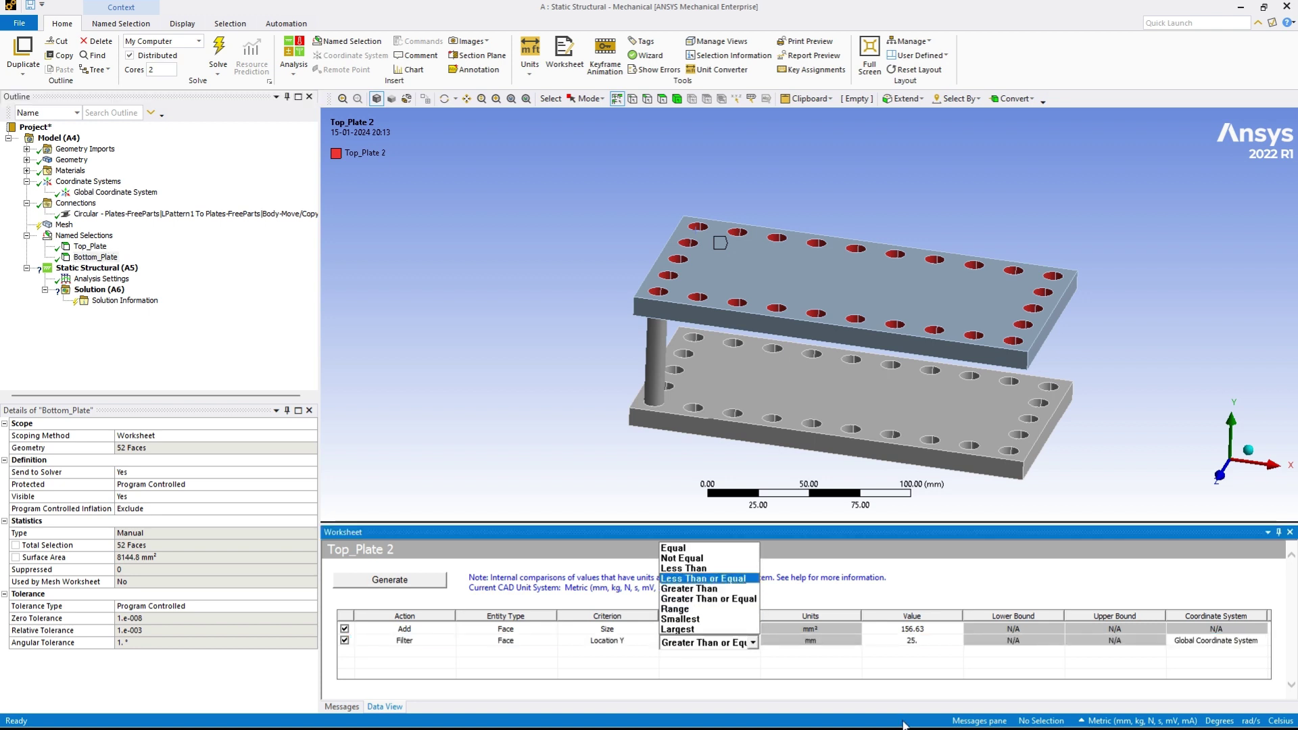
key("Return")
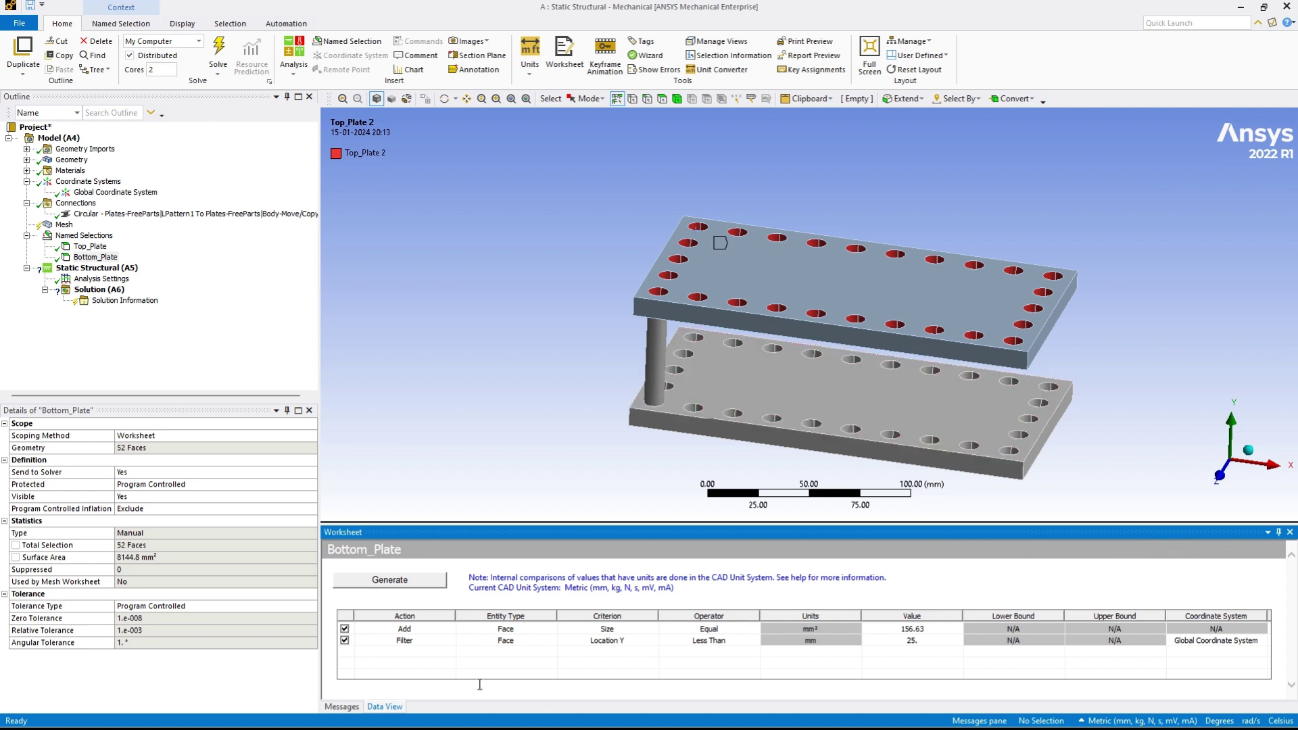
left_click(517, 724)
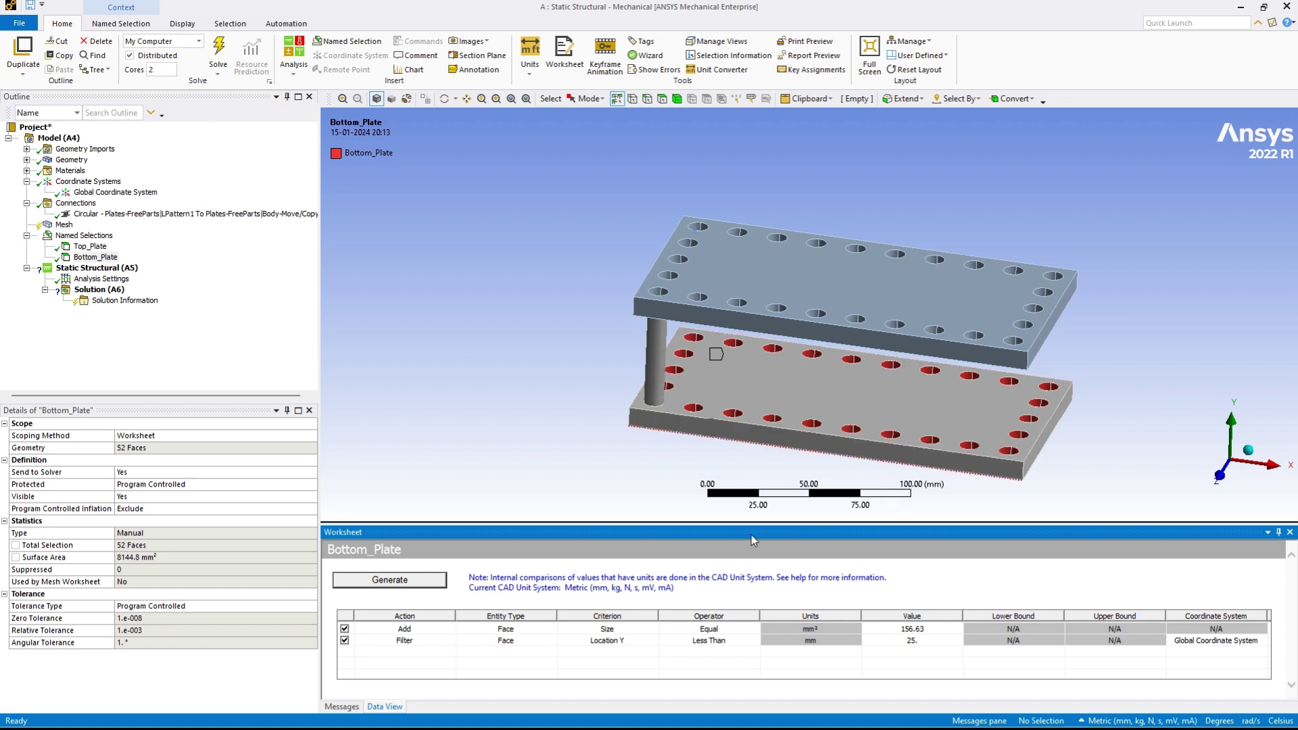
left_click(487, 363)
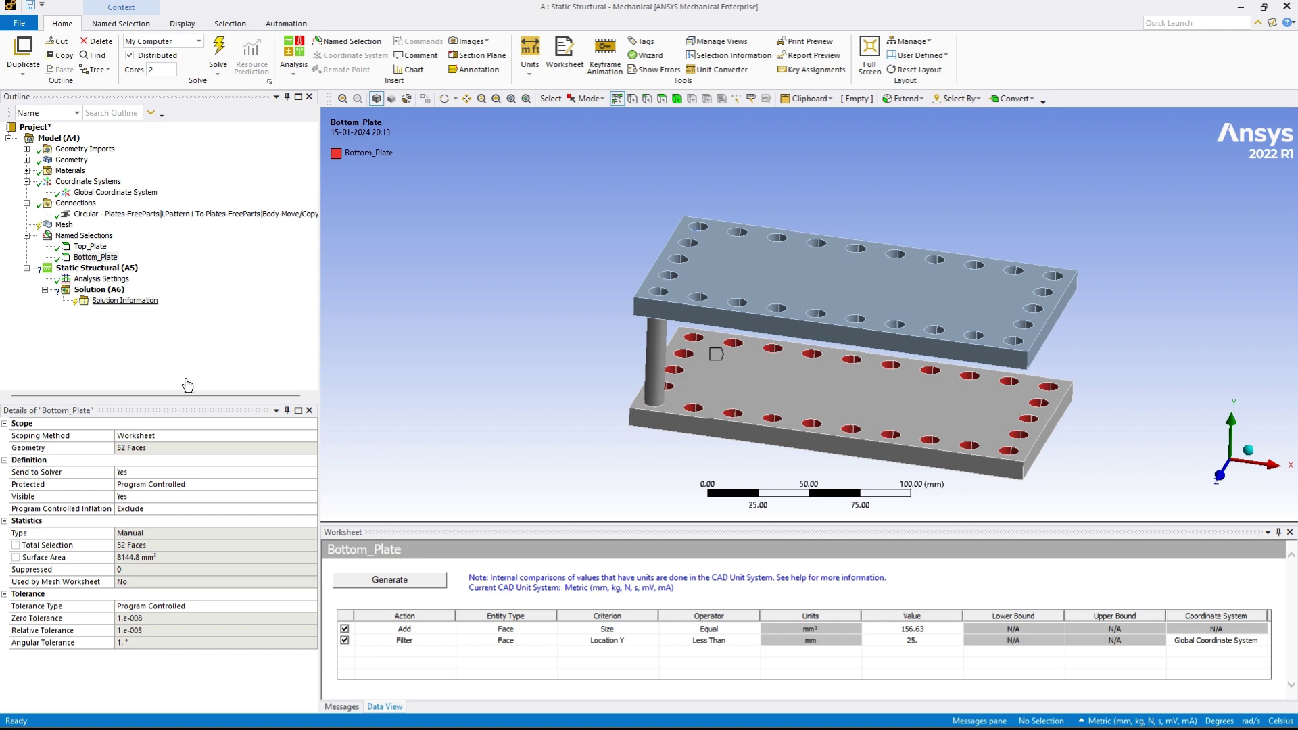
left_click(219, 406)
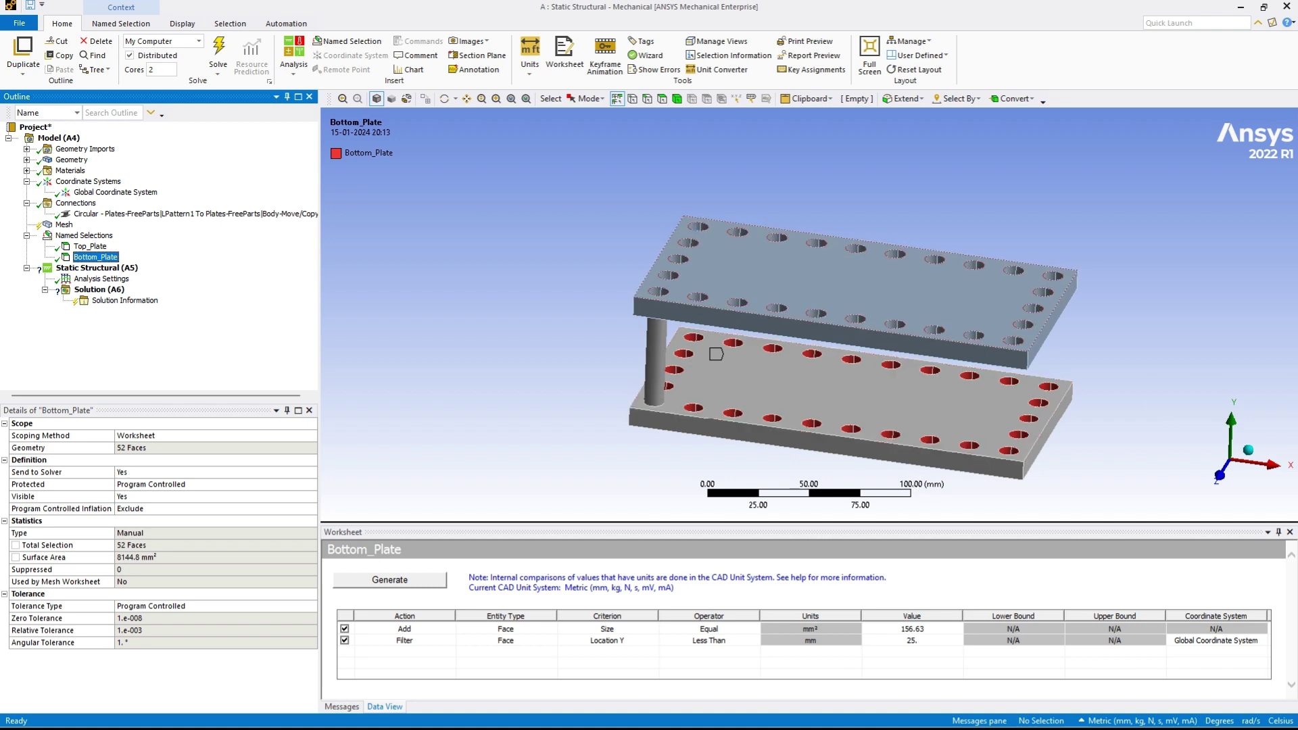
middle_click_drag(988, 405, 989, 404)
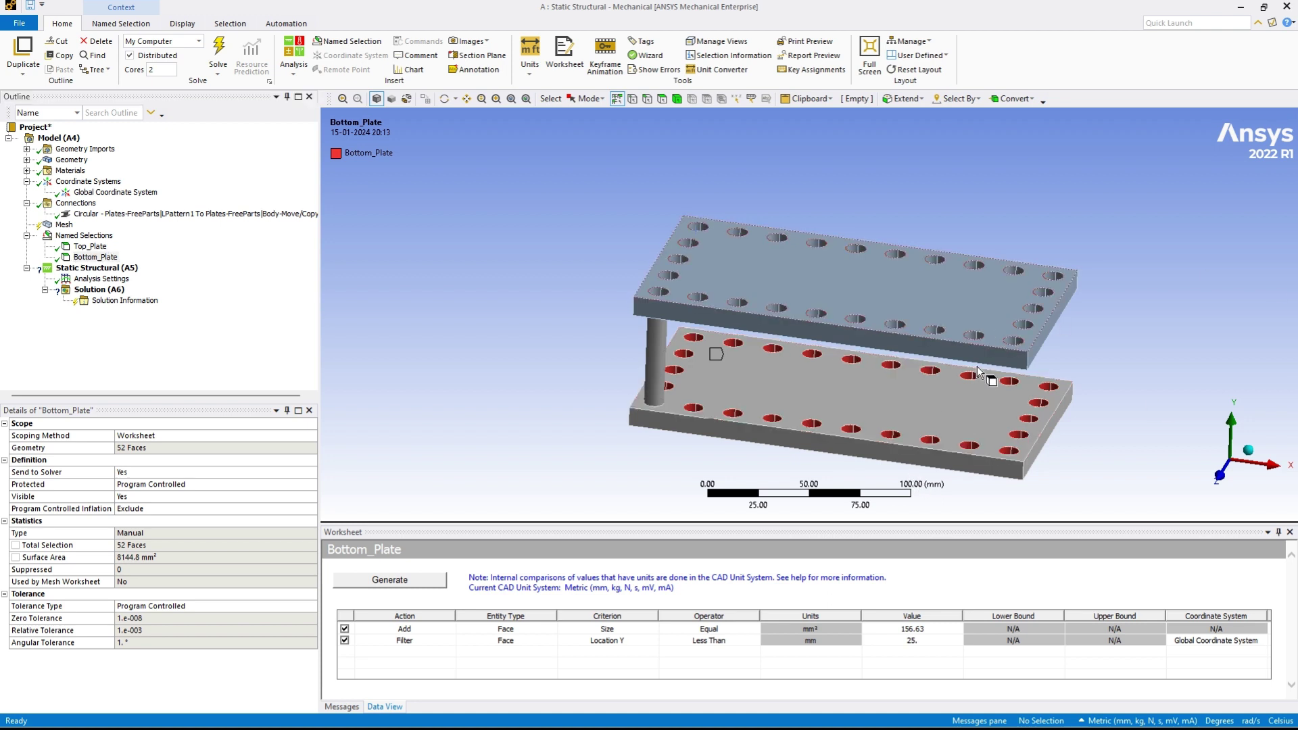
scroll(927, 398, "up", 2)
scroll(784, 416, "up", 3)
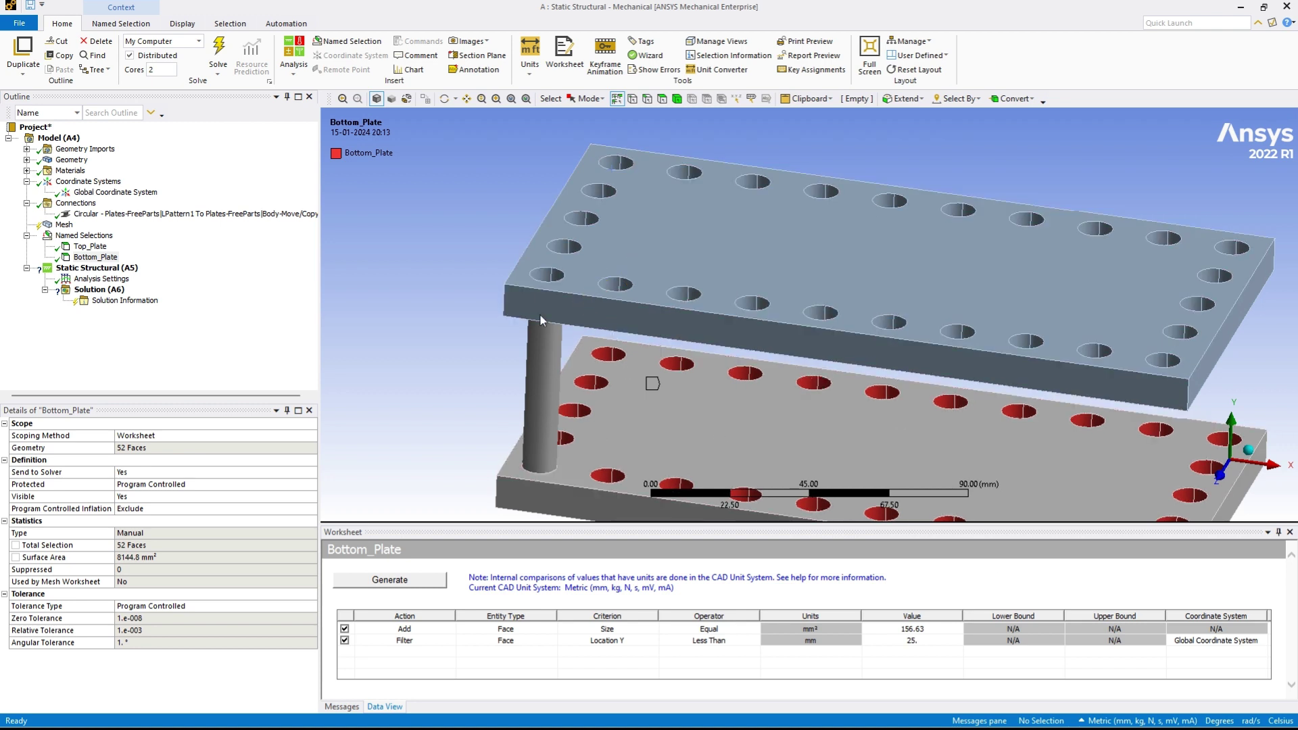
left_click(154, 214)
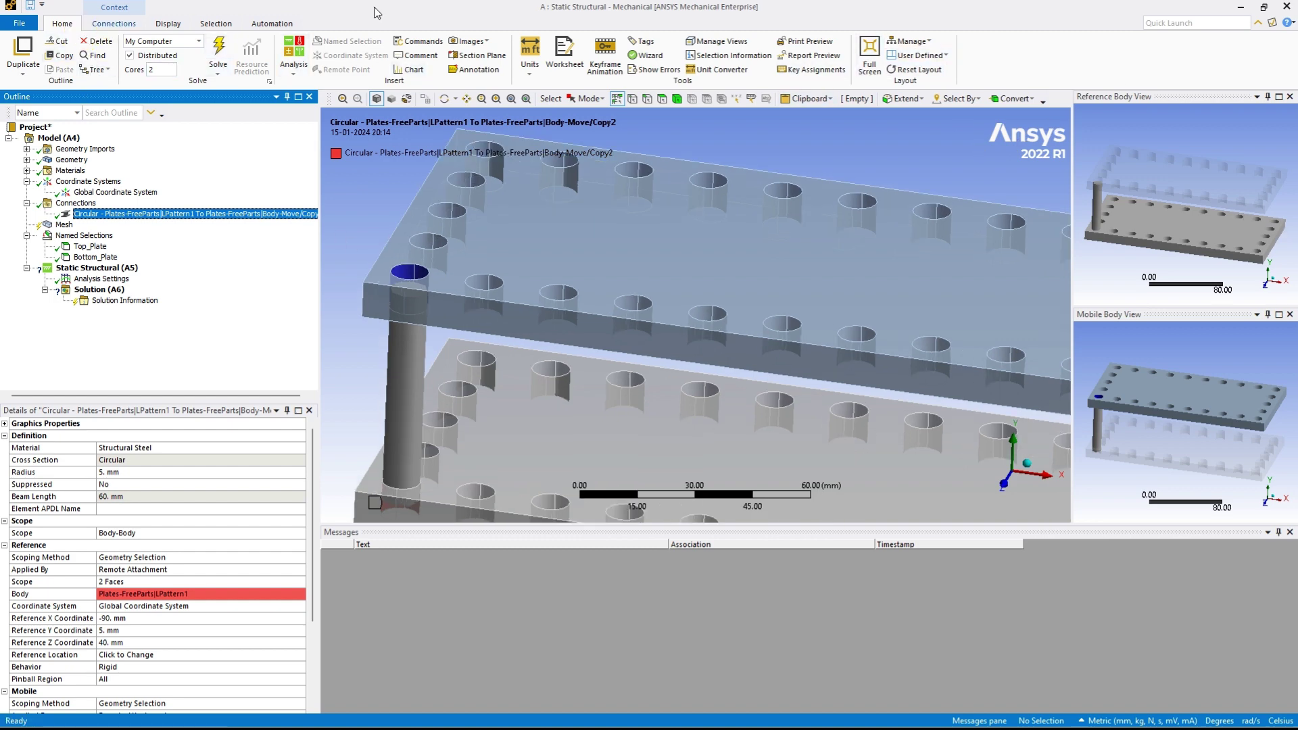
left_click(908, 41)
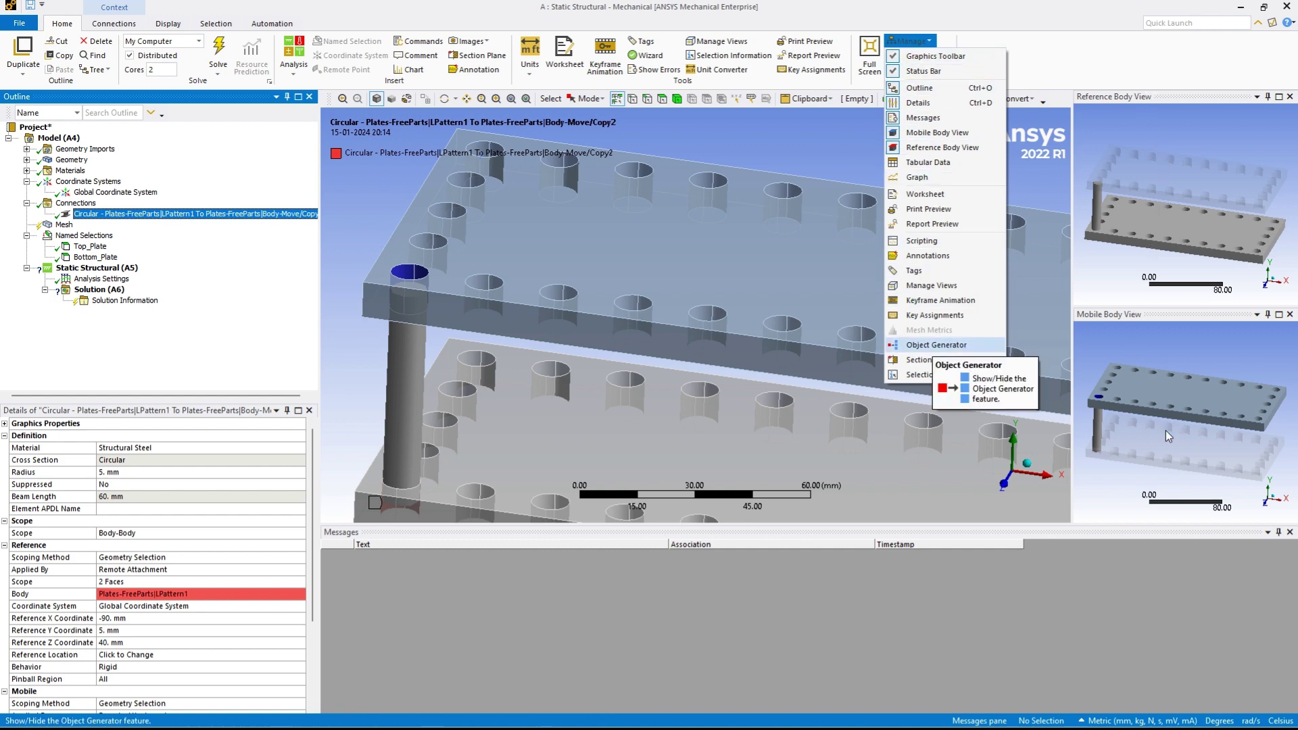
left_click(958, 344)
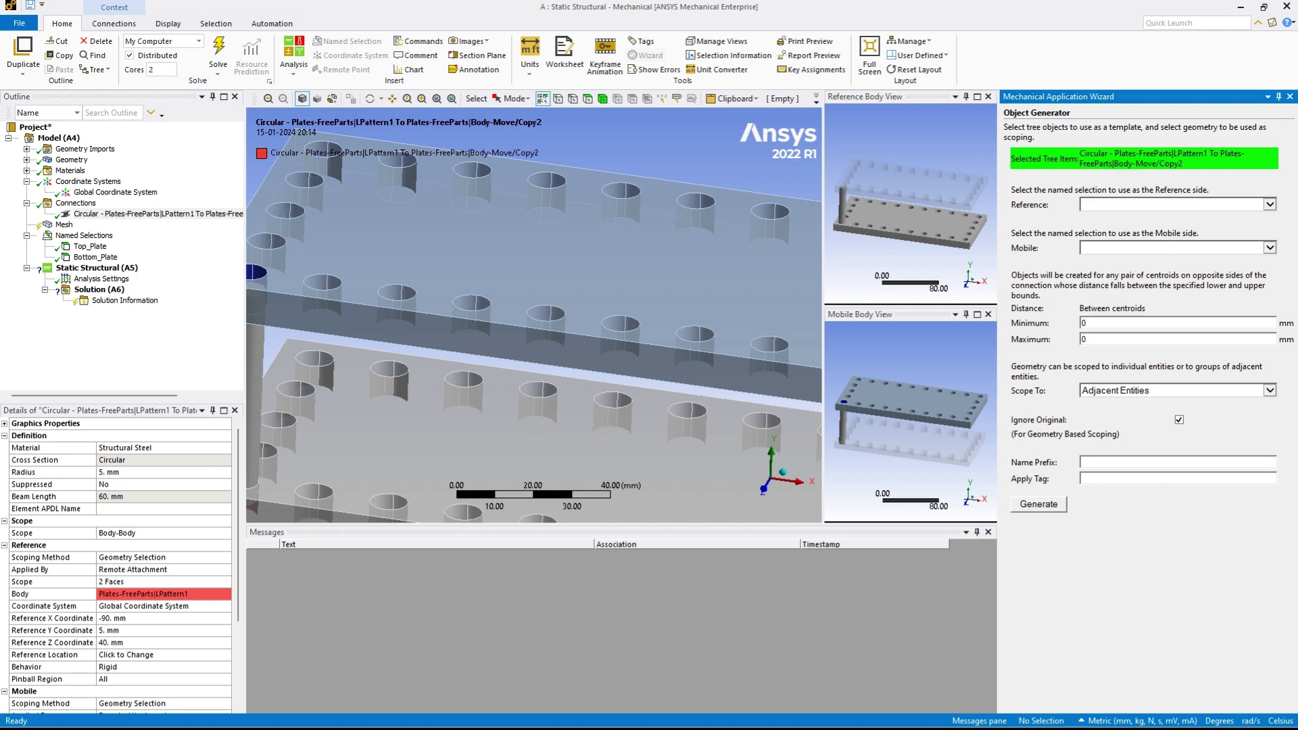
left_click(1269, 205)
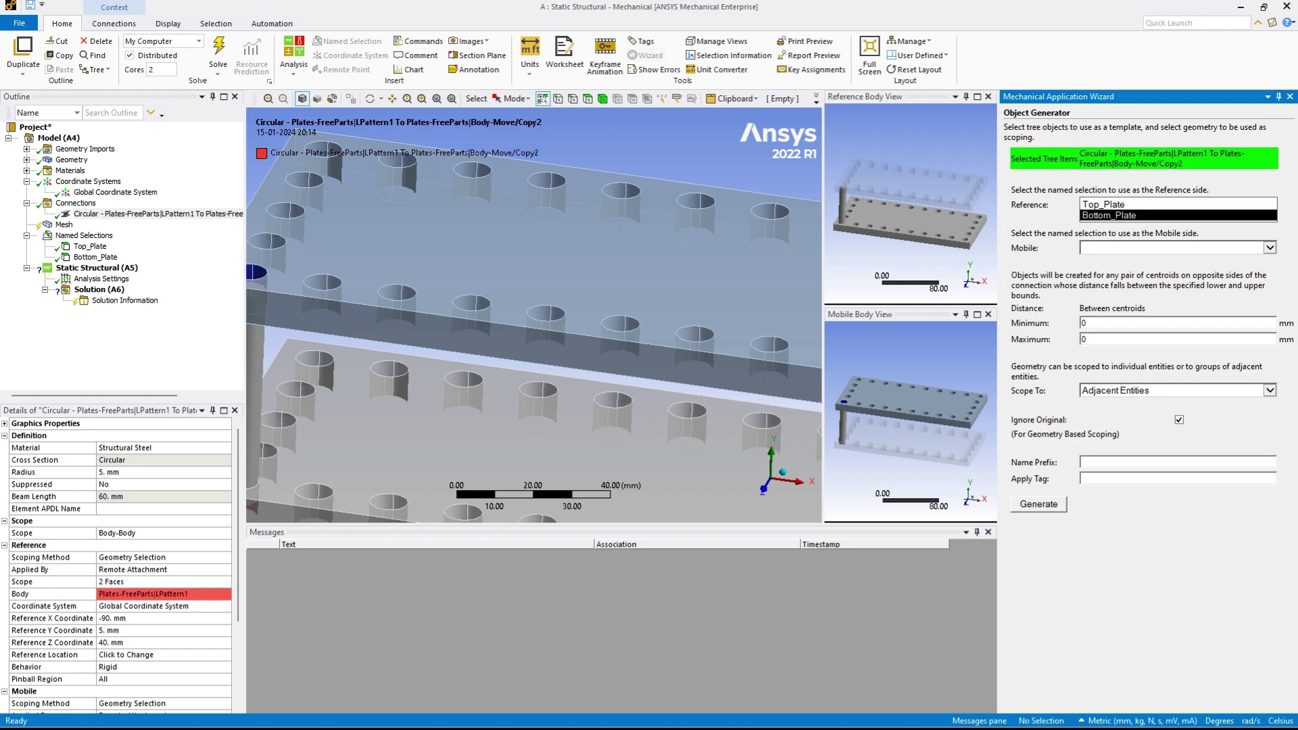
left_click(1108, 215)
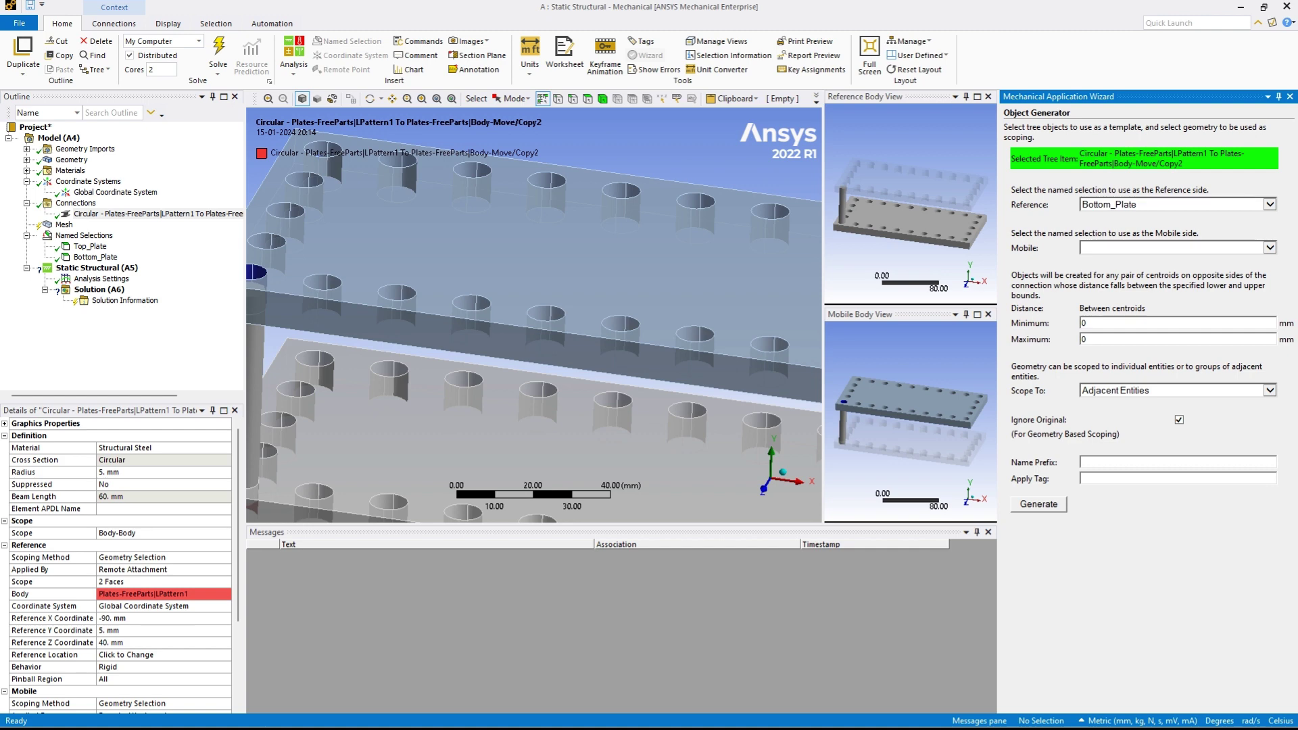
key("Down")
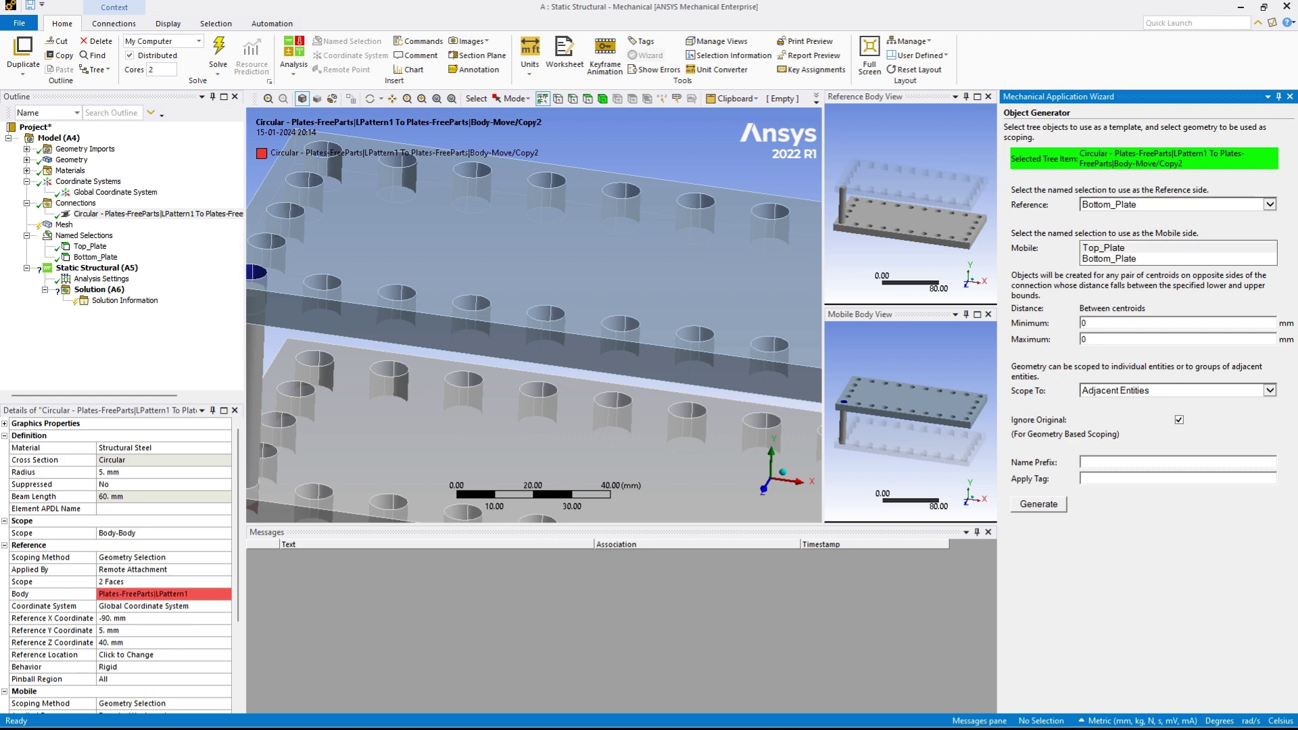
left_click(1176, 323)
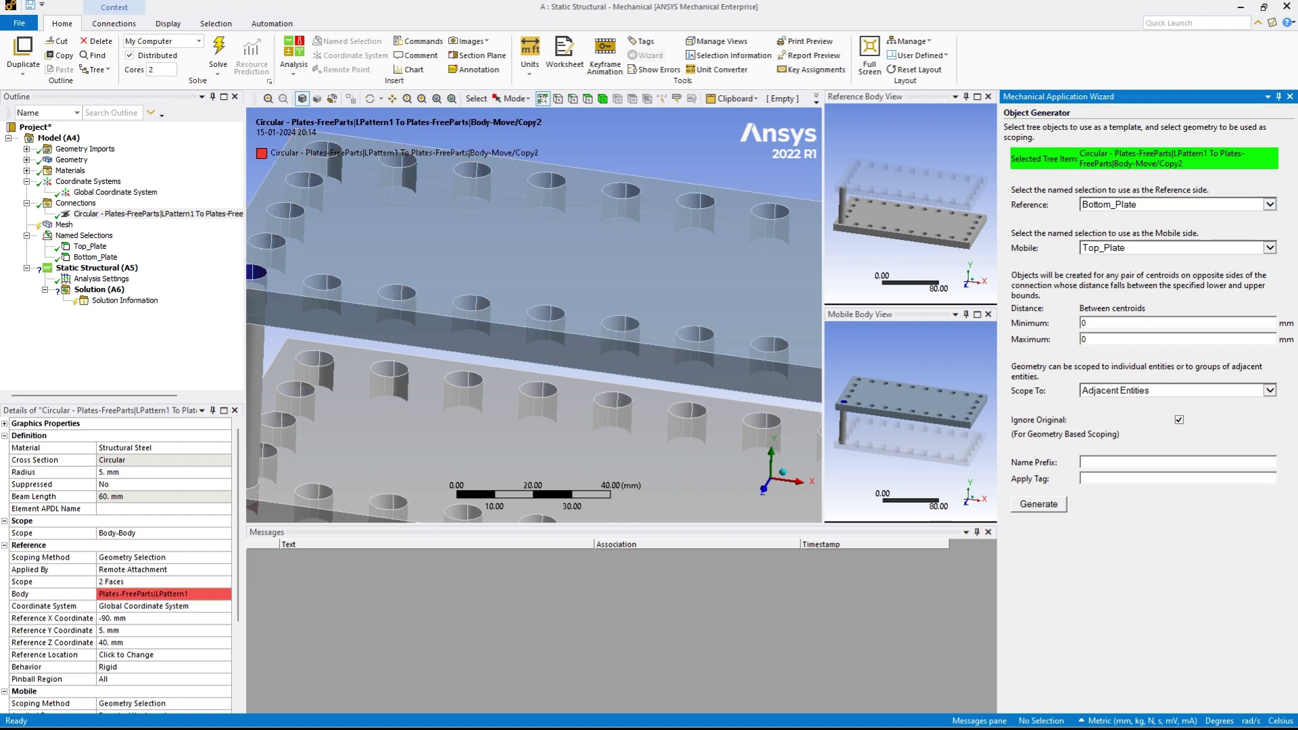
left_click(1288, 97)
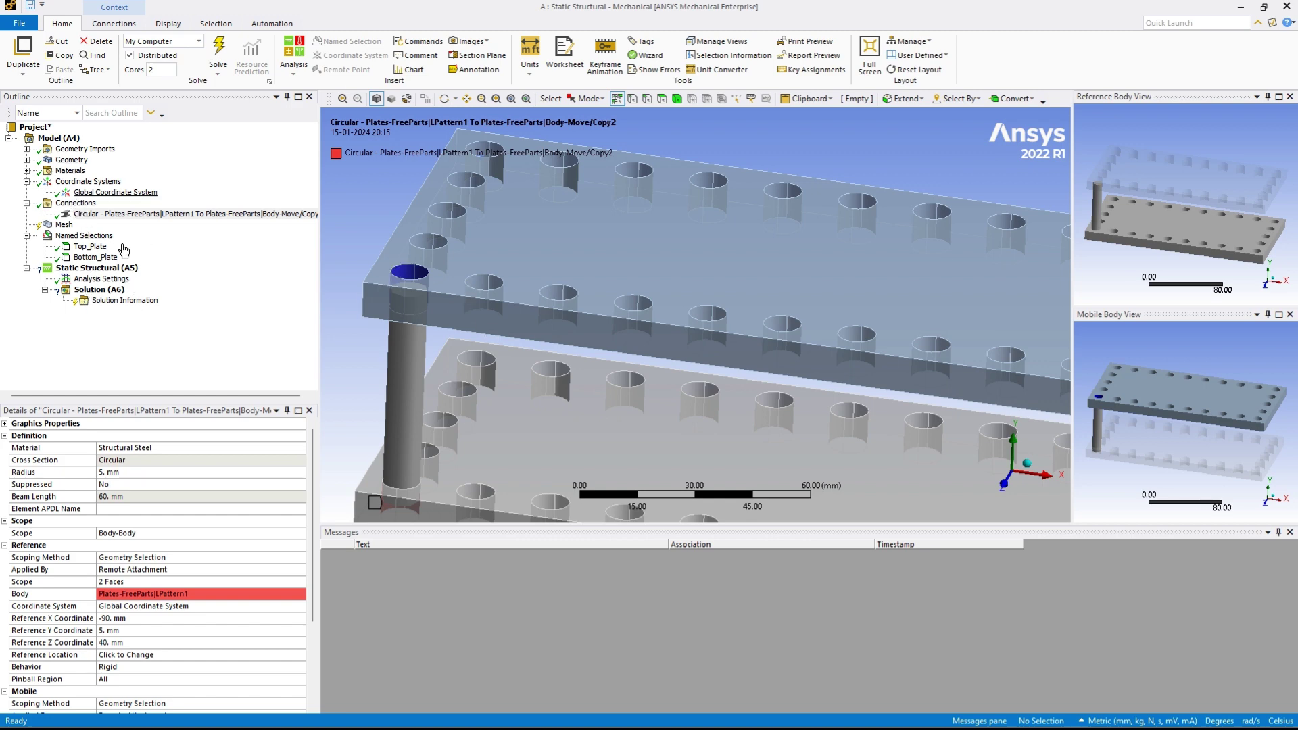
left_click(70, 171)
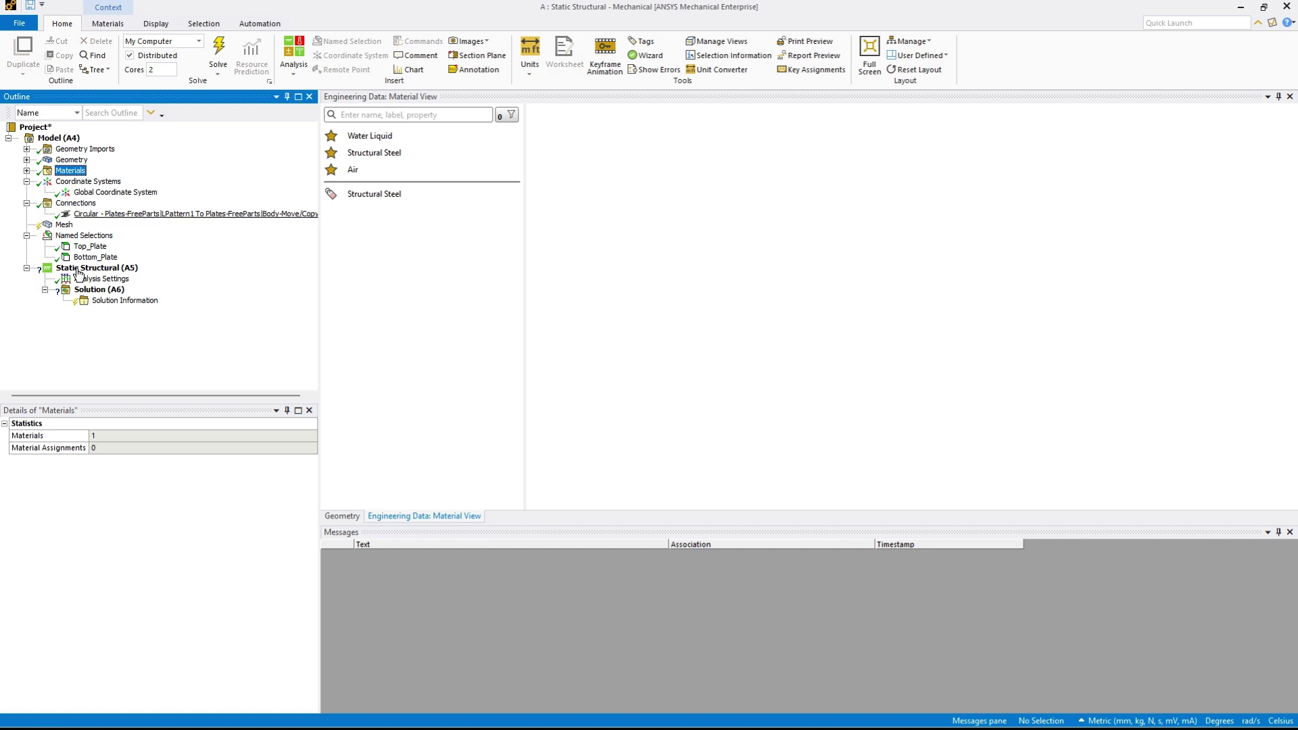
left_click(71, 159)
left_click(482, 270)
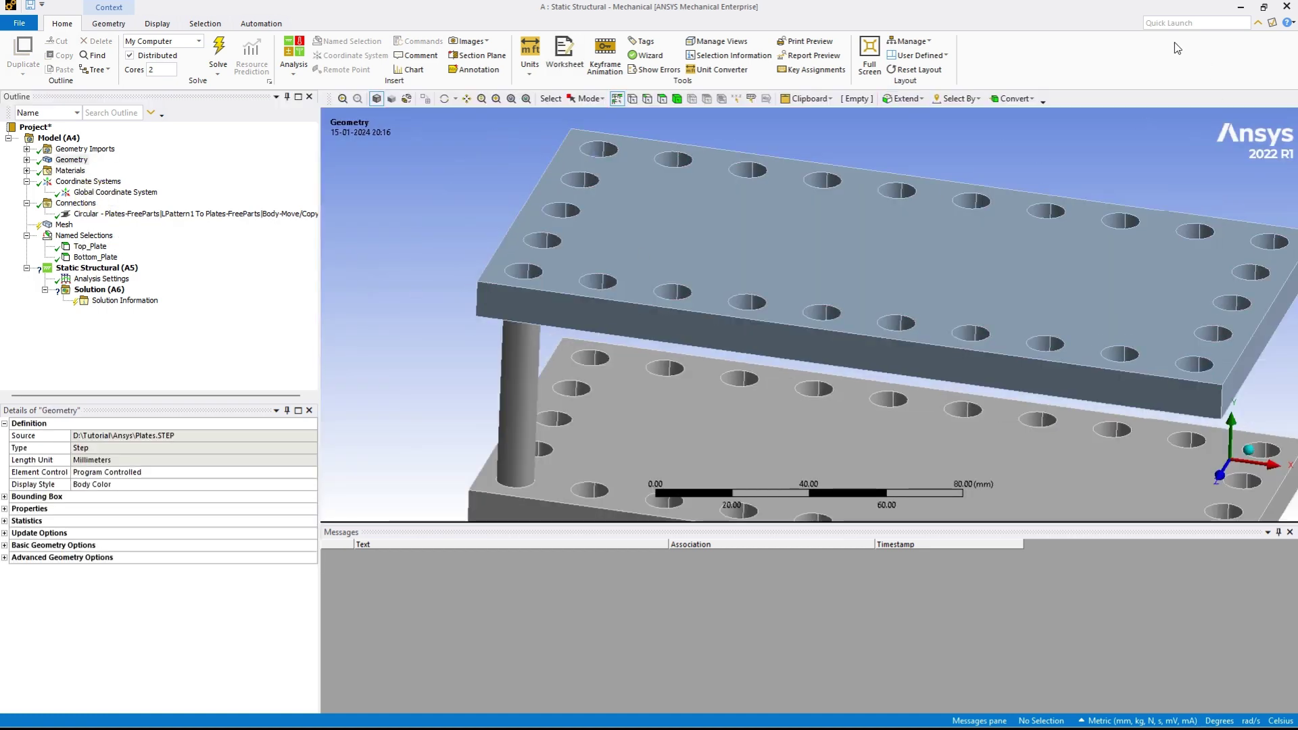
- Open the Object Generator and select the existing circular beam connection as its template
left_click(928, 40)
left_click(952, 345)
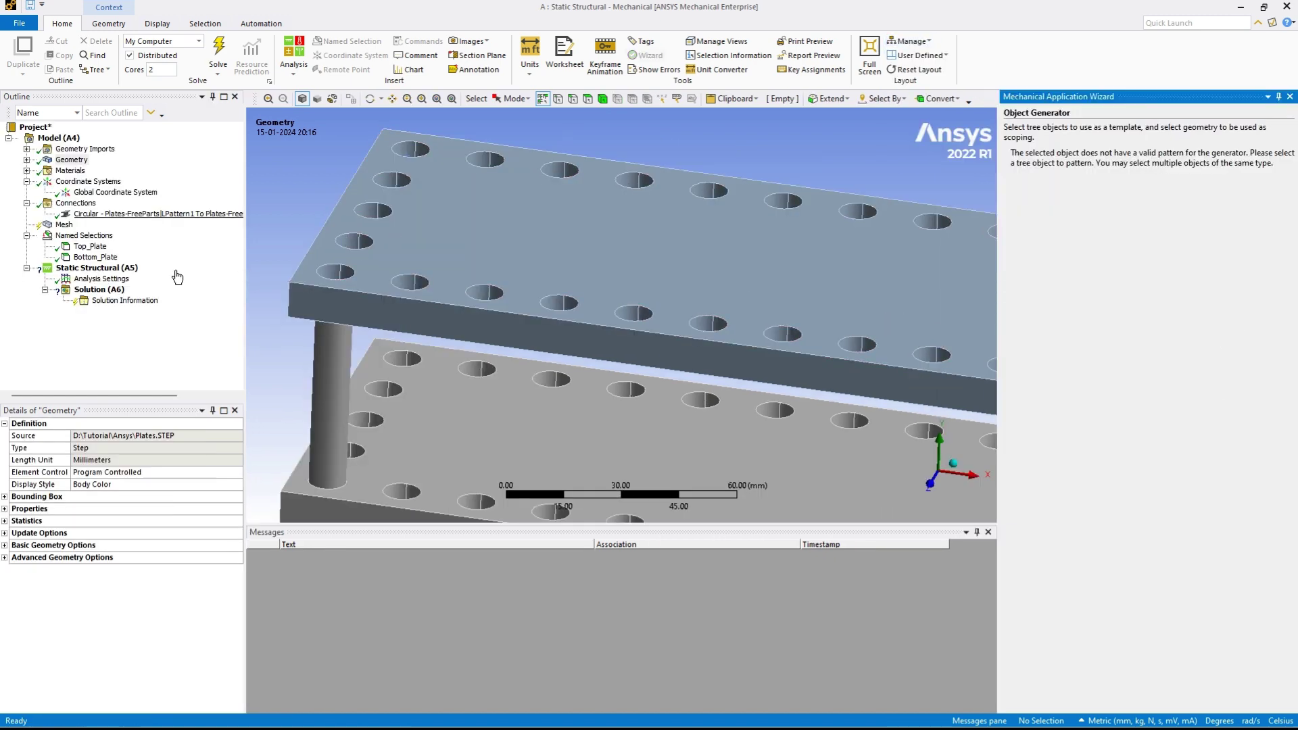
left_click(158, 213)
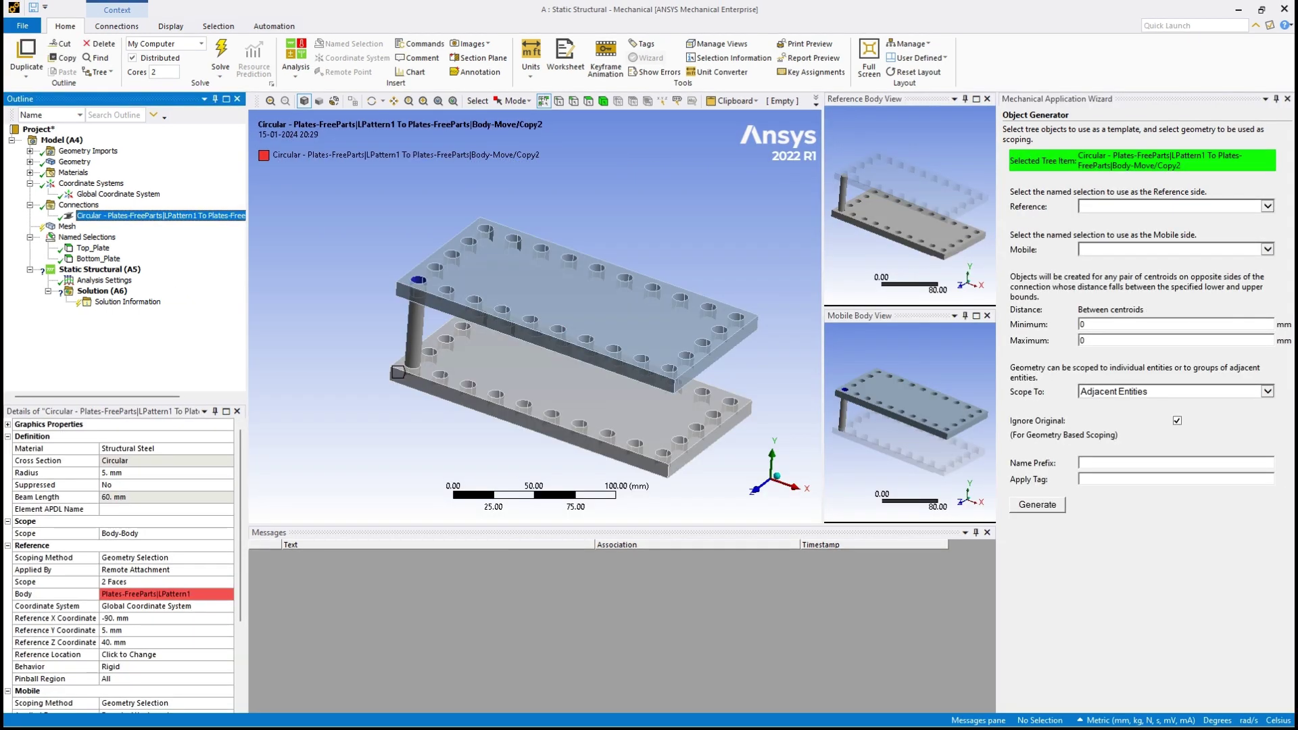
- Assign Bottom_Plate as the Object Generator's reference side and Top_Plate as its mobile side
left_click(1268, 206)
left_click(1108, 218)
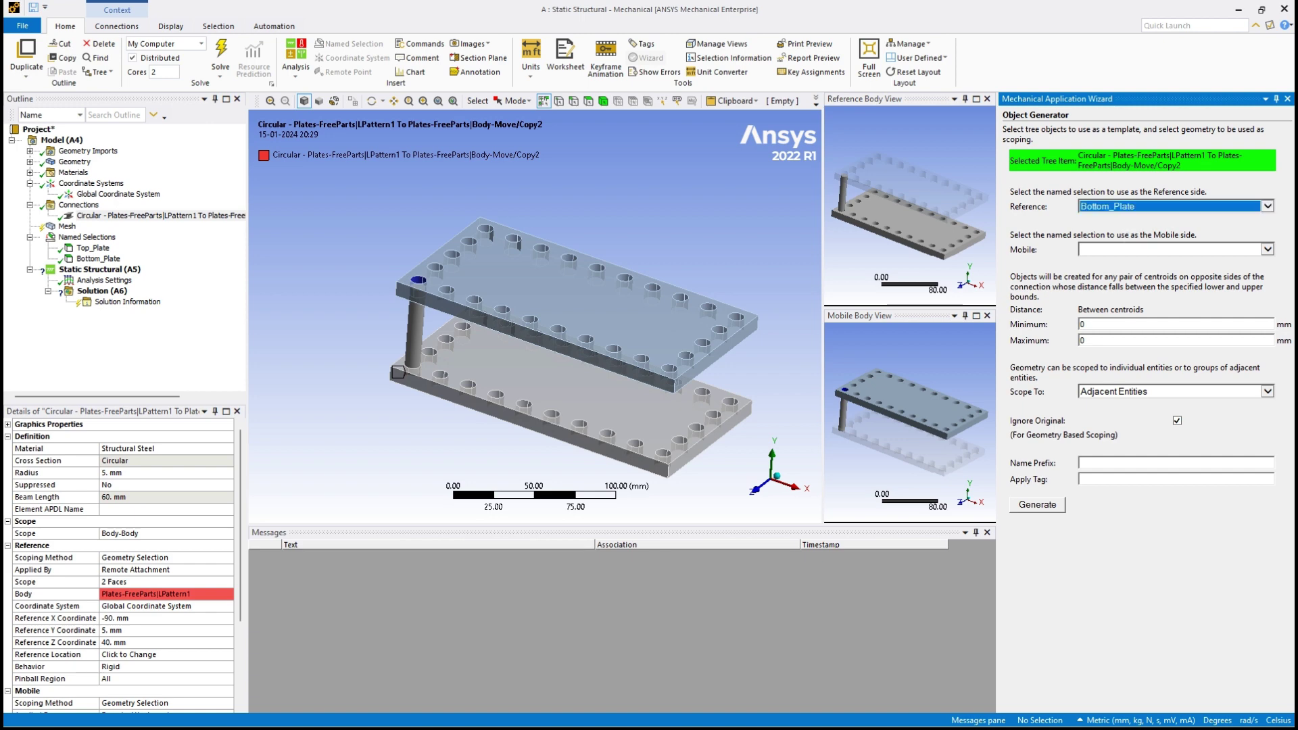
left_click(1268, 249)
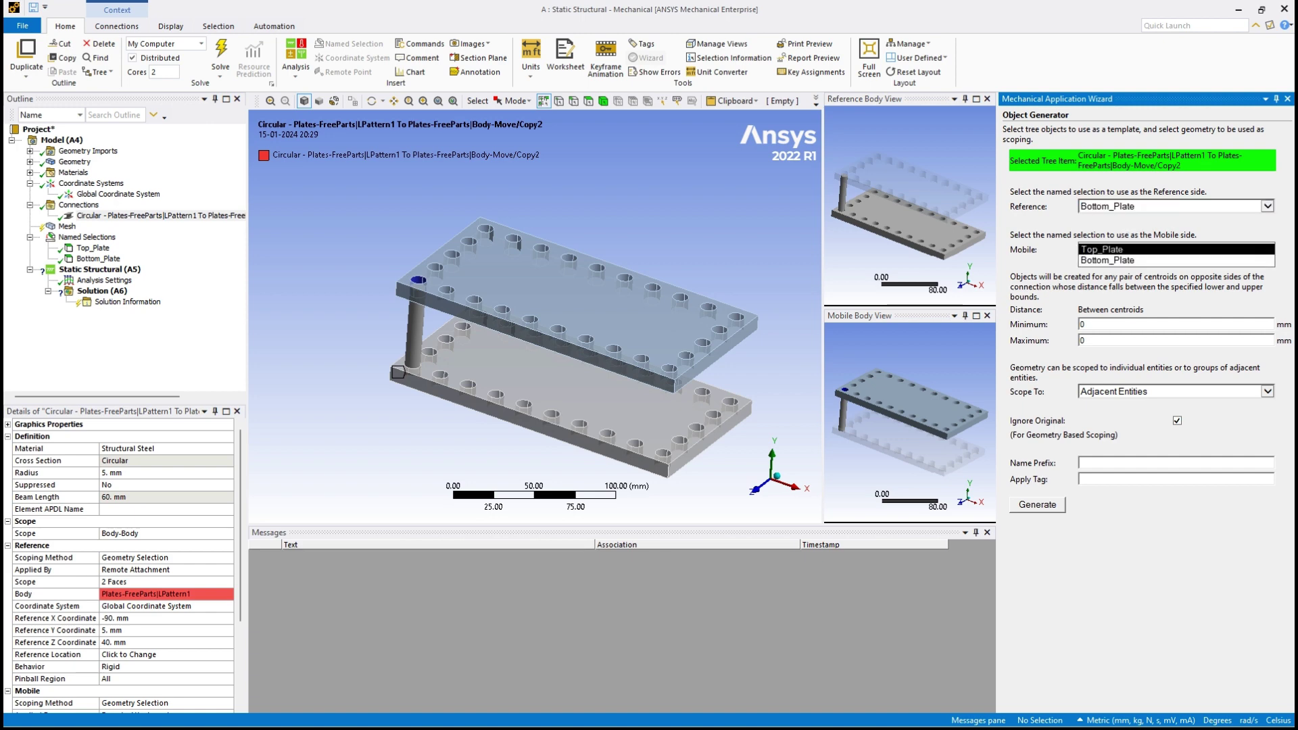
left_click(1122, 248)
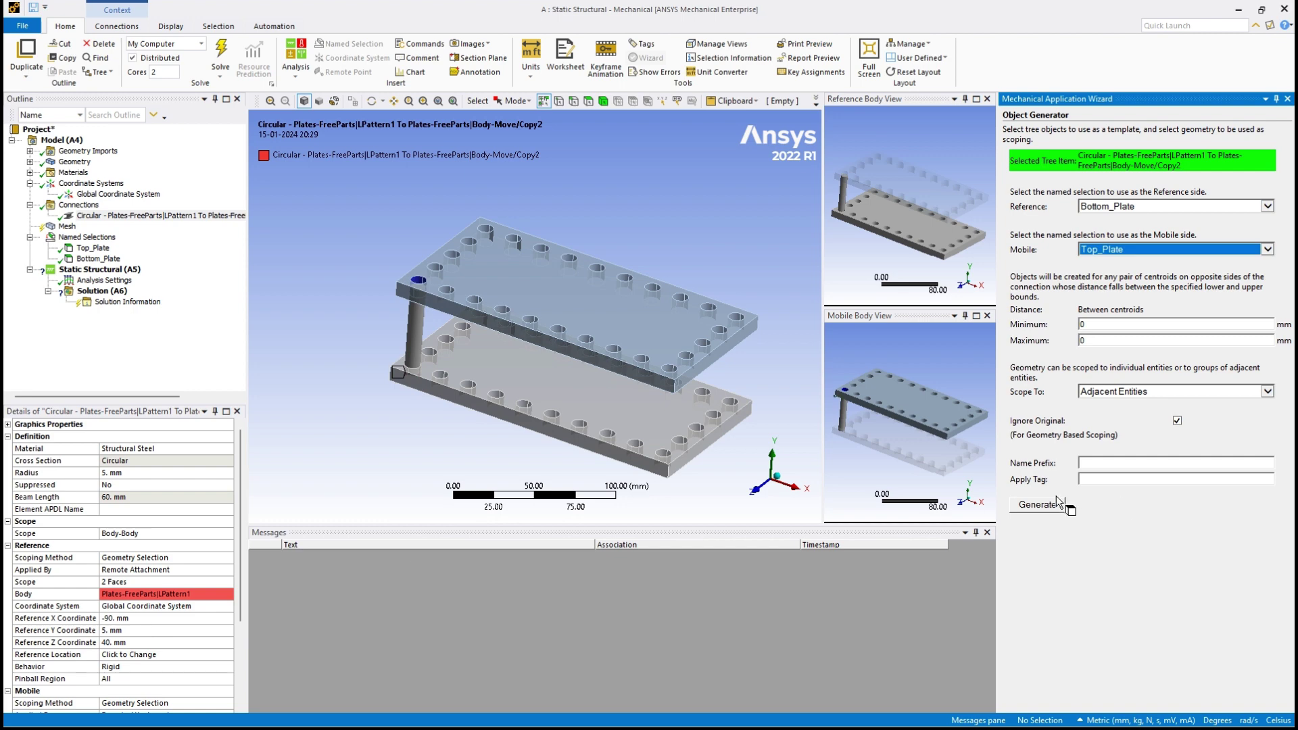
- Set the maximum centroid distance to 61 mm and generate the beam connections between the holes of both plates
double_click(1083, 341)
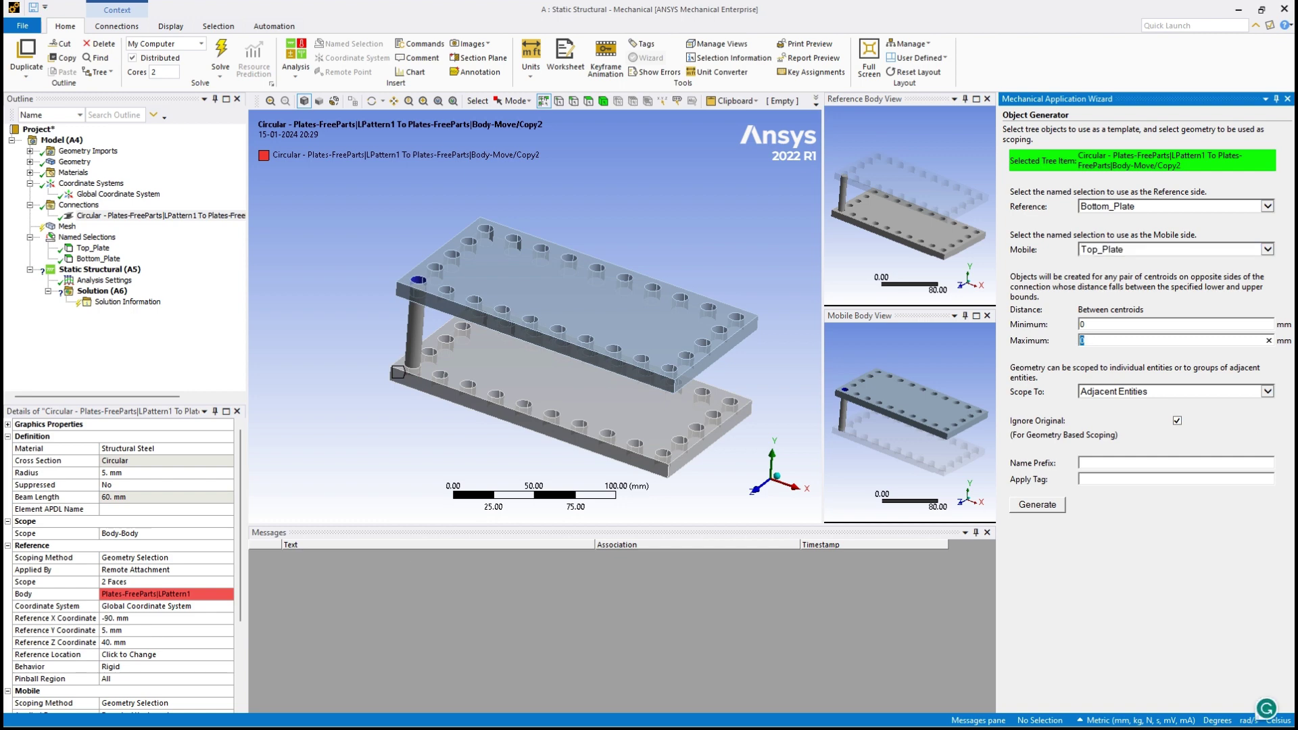
type("61")
left_click(1177, 421)
left_click(1025, 505)
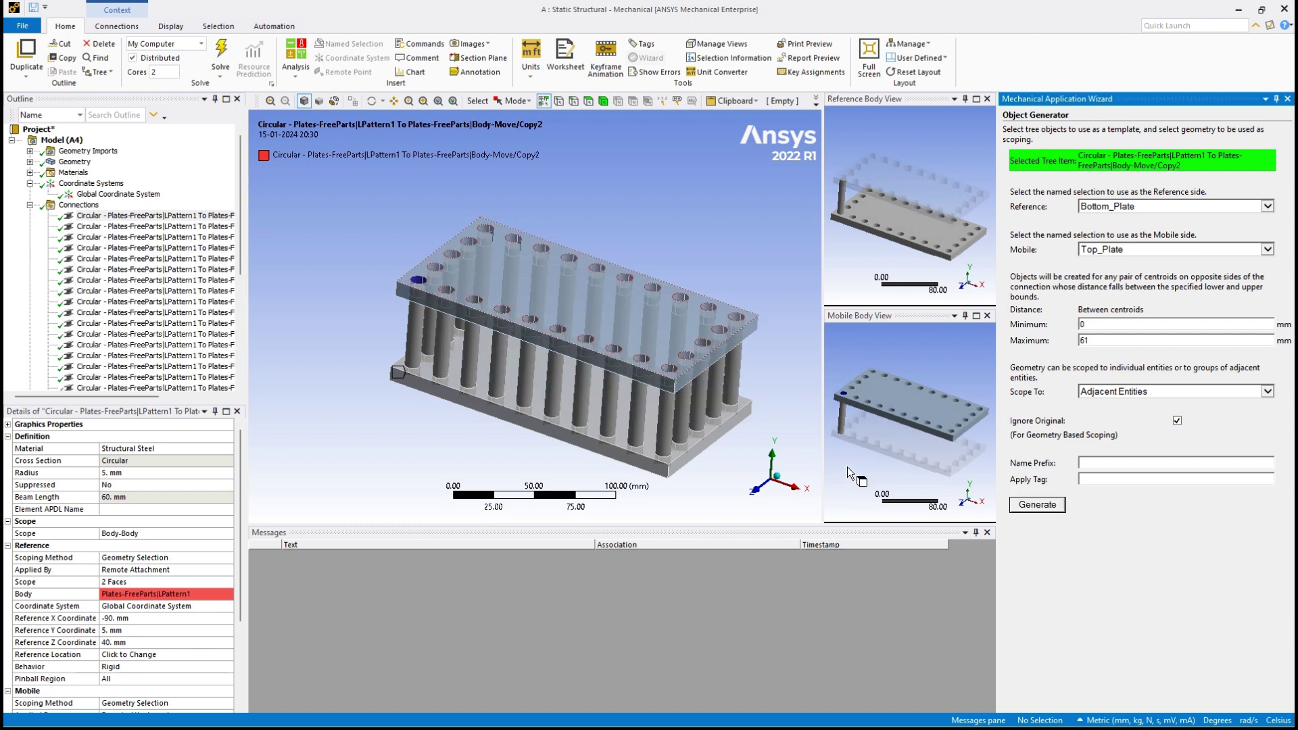
left_click(788, 263)
middle_click_drag(773, 351, 460, 400)
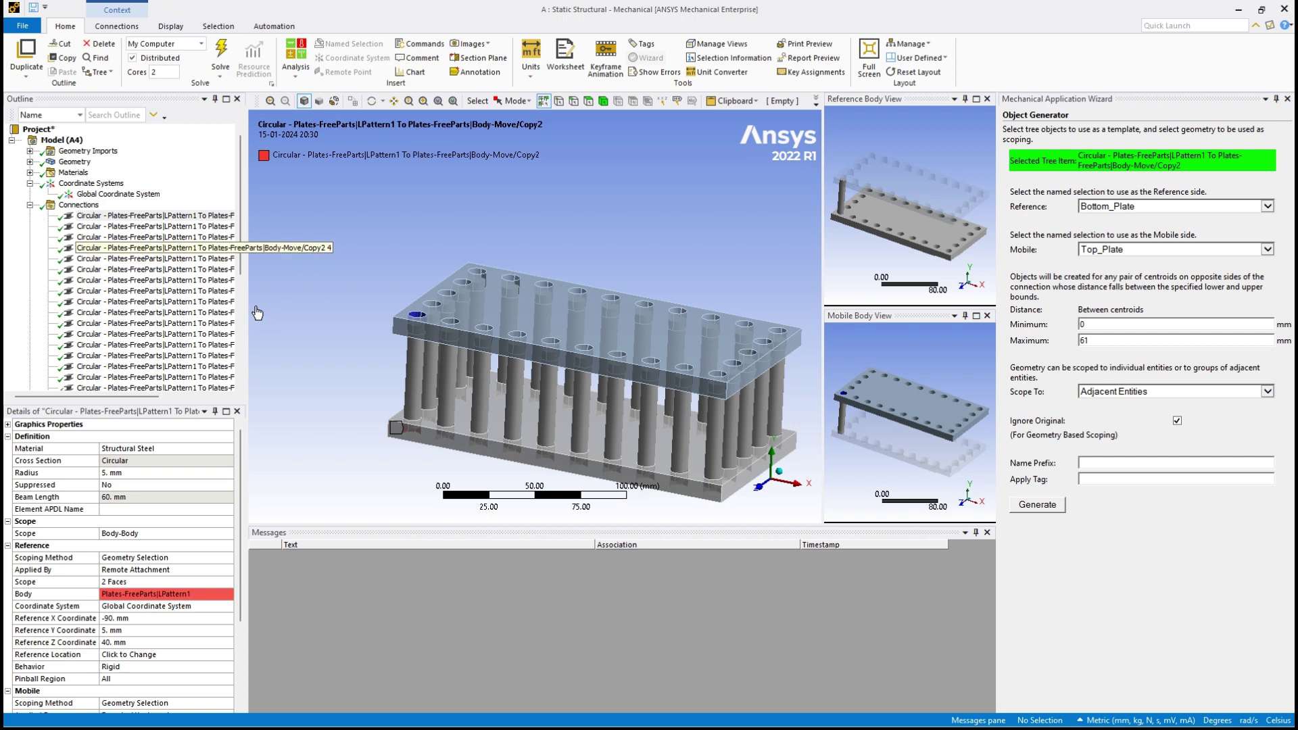
scroll(236, 322, "down", 4)
scroll(236, 322, "up", 4)
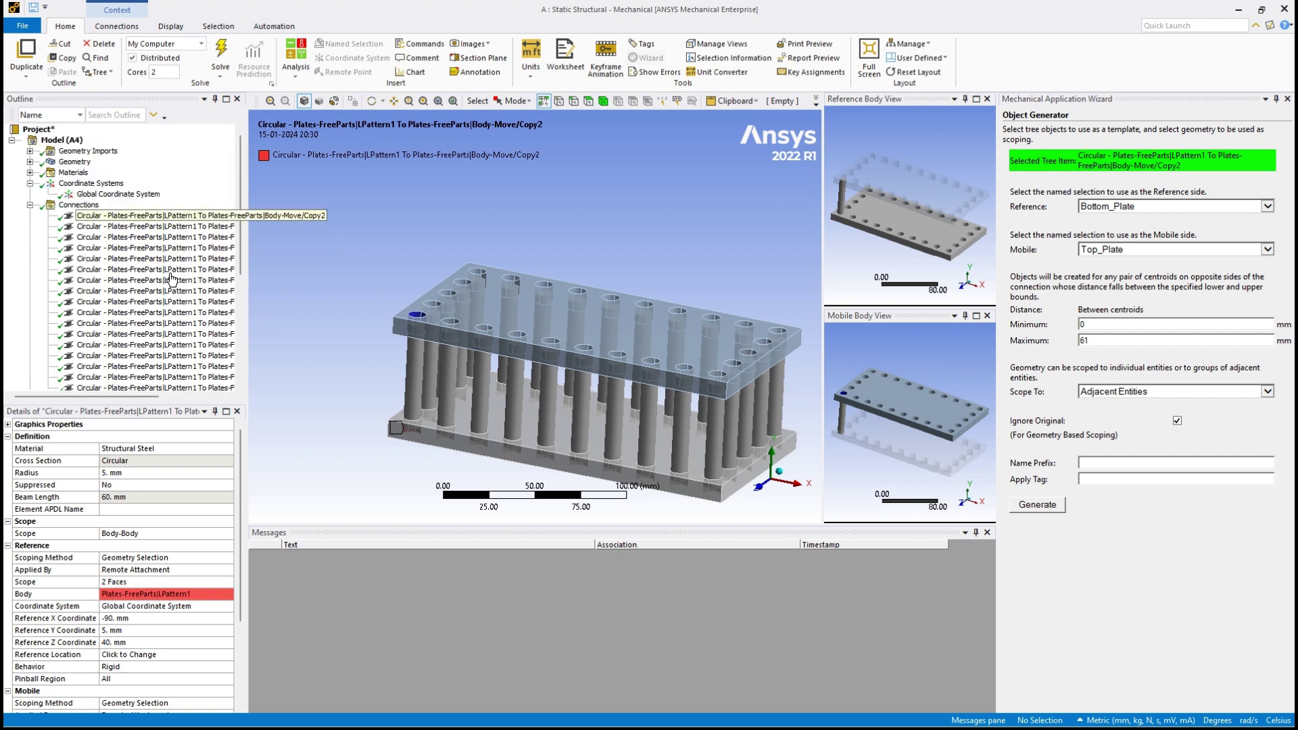